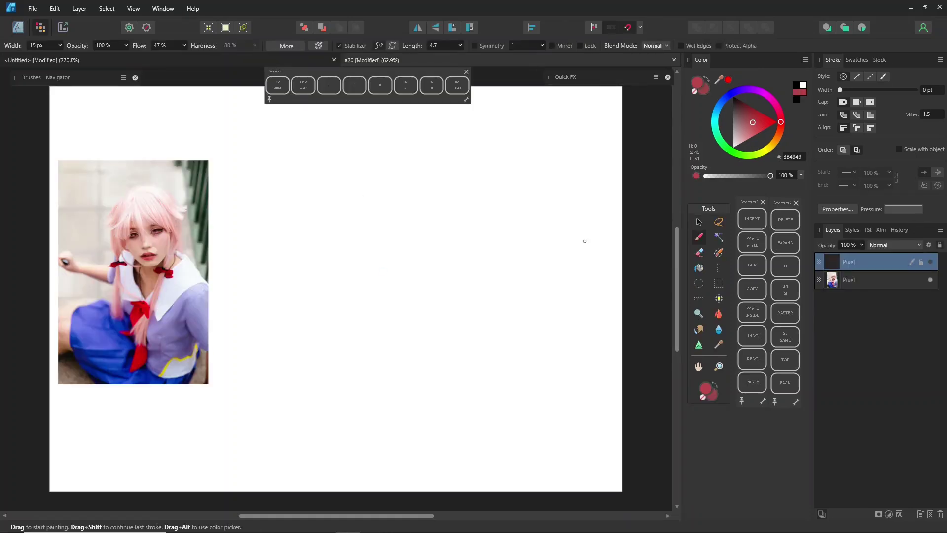
Hide the existing sketch layer, add a new pixel layer above it, and set the brush colour to red #D84545
{"action": "left_click", "coordinate": [741, 119]}
{"action": "left_click", "coordinate": [930, 514]}
{"action": "key", "text": "ctrl+z"}
{"action": "left_click", "coordinate": [930, 262]}
{"action": "left_click", "coordinate": [930, 261]}
{"action": "left_click", "coordinate": [759, 125]}
{"action": "left_click", "coordinate": [930, 514]}
Sketch a slanted vertical centre line beside the reference photo, with the eye line, both eyes, the nose and the mouth
{"action": "left_click_drag", "start_coordinate": [365, 188], "coordinate": [402, 343]}
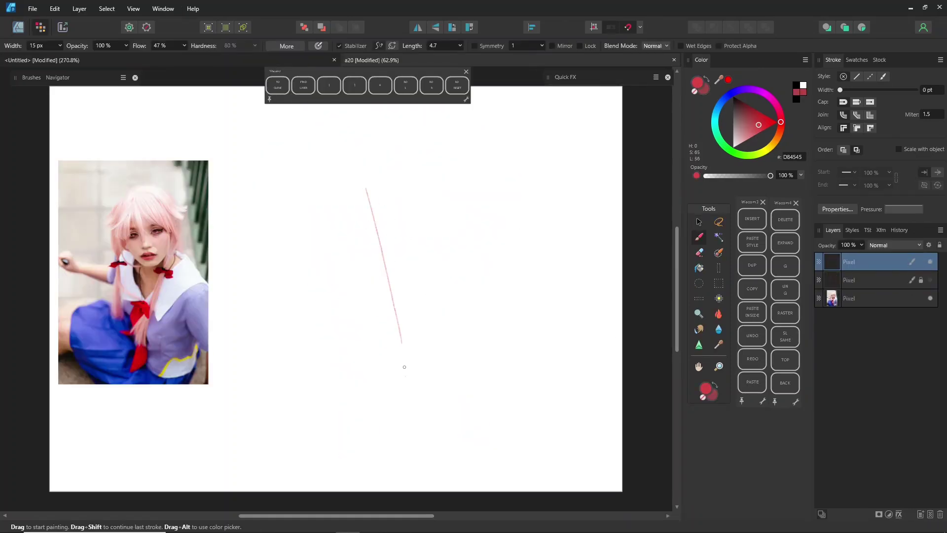
{"action": "left_click_drag", "start_coordinate": [352, 241], "coordinate": [443, 221]}
{"action": "left_click_drag", "start_coordinate": [417, 218], "coordinate": [431, 230]}
{"action": "left_click_drag", "start_coordinate": [332, 238], "coordinate": [337, 229]}
{"action": "left_click_drag", "start_coordinate": [380, 270], "coordinate": [389, 269]}
{"action": "left_click_drag", "start_coordinate": [382, 282], "coordinate": [393, 279]}
Erase part of the centre guide between the eyes and sketch the pointed bangs framing the forehead
{"action": "mouse_move", "coordinate": [350, 176]}
{"action": "left_mouse_down"}
{"action": "mouse_move", "coordinate": [390, 257]}
{"action": "mouse_move", "coordinate": [386, 241]}
{"action": "mouse_move", "coordinate": [322, 246]}
{"action": "mouse_move", "coordinate": [351, 243]}
{"action": "left_mouse_up"}
{"action": "mouse_move", "coordinate": [312, 250]}
{"action": "left_mouse_down"}
{"action": "mouse_move", "coordinate": [339, 261]}
{"action": "mouse_move", "coordinate": [373, 237]}
{"action": "left_mouse_up"}
{"action": "key", "text": "e"}
{"action": "left_click_drag", "start_coordinate": [381, 243], "coordinate": [383, 257]}
{"action": "key", "text": "b"}
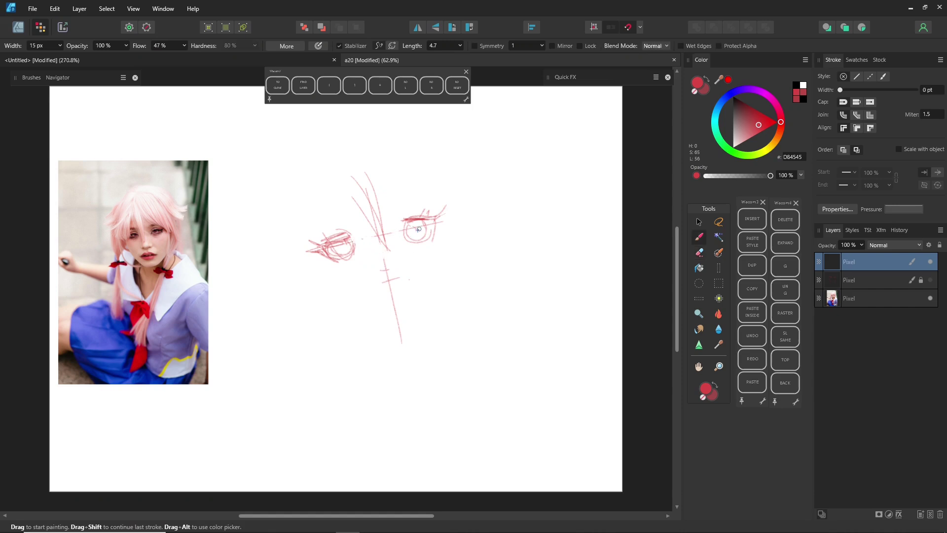
{"action": "left_click_drag", "start_coordinate": [353, 175], "coordinate": [339, 245]}
{"action": "left_click_drag", "start_coordinate": [308, 179], "coordinate": [296, 255]}
{"action": "left_click_drag", "start_coordinate": [374, 167], "coordinate": [411, 207]}
{"action": "left_click_drag", "start_coordinate": [364, 138], "coordinate": [432, 199]}
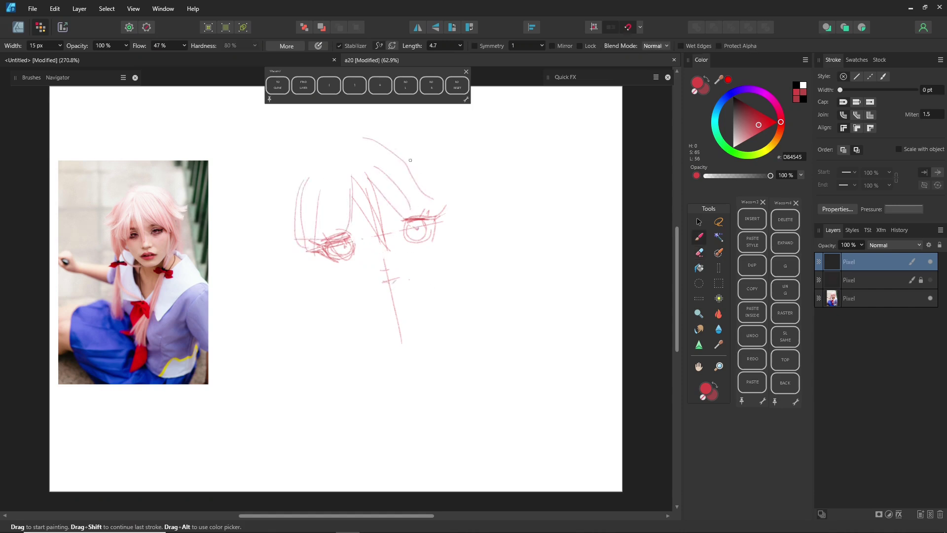
Sketch the rounded crown and outer outline of the hair around the bangs
{"action": "left_click_drag", "start_coordinate": [318, 165], "coordinate": [378, 147]}
{"action": "left_click_drag", "start_coordinate": [422, 172], "coordinate": [439, 212]}
{"action": "left_click_drag", "start_coordinate": [367, 146], "coordinate": [432, 200]}
{"action": "mouse_move", "coordinate": [318, 136]}
{"action": "left_mouse_down"}
{"action": "mouse_move", "coordinate": [372, 126]}
{"action": "mouse_move", "coordinate": [288, 229]}
{"action": "left_mouse_up"}
{"action": "mouse_move", "coordinate": [370, 127]}
{"action": "left_mouse_down"}
{"action": "mouse_move", "coordinate": [428, 162]}
{"action": "mouse_move", "coordinate": [436, 197]}
{"action": "left_mouse_up"}
Sketch the cheeks and jawline meeting at a pointed chin, erasing stray lines along the right jaw
{"action": "mouse_move", "coordinate": [445, 212]}
{"action": "left_mouse_down"}
{"action": "mouse_move", "coordinate": [441, 276]}
{"action": "mouse_move", "coordinate": [404, 302]}
{"action": "left_mouse_up"}
{"action": "left_click_drag", "start_coordinate": [423, 281], "coordinate": [344, 297]}
{"action": "left_click_drag", "start_coordinate": [311, 247], "coordinate": [340, 286]}
{"action": "left_click_drag", "start_coordinate": [321, 256], "coordinate": [390, 304]}
{"action": "left_click_drag", "start_coordinate": [333, 282], "coordinate": [392, 304]}
{"action": "left_click_drag", "start_coordinate": [428, 268], "coordinate": [397, 306]}
{"action": "key", "text": "e"}
{"action": "left_click_drag", "start_coordinate": [439, 259], "coordinate": [406, 300]}
{"action": "key", "text": "b"}
Add a bang strand, the right eyebrow, a neck line and a side lock beside the right eye
{"action": "left_click_drag", "start_coordinate": [323, 179], "coordinate": [323, 232]}
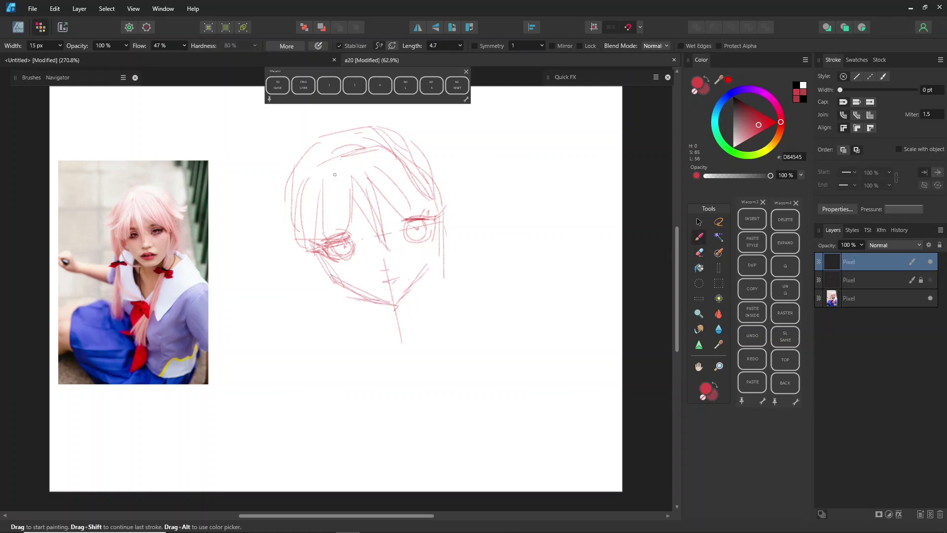
{"action": "left_click_drag", "start_coordinate": [392, 207], "coordinate": [429, 201]}
{"action": "left_click_drag", "start_coordinate": [418, 282], "coordinate": [412, 307]}
{"action": "left_click_drag", "start_coordinate": [445, 219], "coordinate": [438, 255]}
Sketch spiky hair tufts on both sides of the head and rework the top of the crown
{"action": "left_click_drag", "start_coordinate": [297, 180], "coordinate": [276, 238]}
{"action": "left_click_drag", "start_coordinate": [276, 228], "coordinate": [299, 239]}
{"action": "left_click_drag", "start_coordinate": [282, 191], "coordinate": [271, 218]}
{"action": "left_click_drag", "start_coordinate": [270, 218], "coordinate": [290, 224]}
{"action": "mouse_move", "coordinate": [416, 171]}
{"action": "left_mouse_down"}
{"action": "mouse_move", "coordinate": [444, 186]}
{"action": "mouse_move", "coordinate": [455, 178]}
{"action": "left_mouse_up"}
{"action": "left_click_drag", "start_coordinate": [455, 179], "coordinate": [443, 193]}
{"action": "mouse_move", "coordinate": [421, 157]}
{"action": "left_mouse_down"}
{"action": "mouse_move", "coordinate": [447, 170]}
{"action": "mouse_move", "coordinate": [444, 256]}
{"action": "left_mouse_up"}
{"action": "left_click_drag", "start_coordinate": [351, 129], "coordinate": [393, 117]}
{"action": "left_click_drag", "start_coordinate": [394, 123], "coordinate": [439, 138]}
{"action": "mouse_move", "coordinate": [449, 134]}
{"action": "left_mouse_down"}
{"action": "mouse_move", "coordinate": [423, 152]}
{"action": "mouse_move", "coordinate": [456, 170]}
{"action": "left_mouse_up"}
Sketch the long hair tail hanging below the tie on the right side of the face
{"action": "mouse_move", "coordinate": [460, 249]}
{"action": "left_mouse_down"}
{"action": "mouse_move", "coordinate": [436, 294]}
{"action": "mouse_move", "coordinate": [450, 308]}
{"action": "mouse_move", "coordinate": [417, 421]}
{"action": "left_mouse_up"}
{"action": "left_click_drag", "start_coordinate": [448, 295], "coordinate": [450, 414]}
{"action": "left_click_drag", "start_coordinate": [443, 320], "coordinate": [445, 375]}
{"action": "left_click_drag", "start_coordinate": [423, 410], "coordinate": [449, 413]}
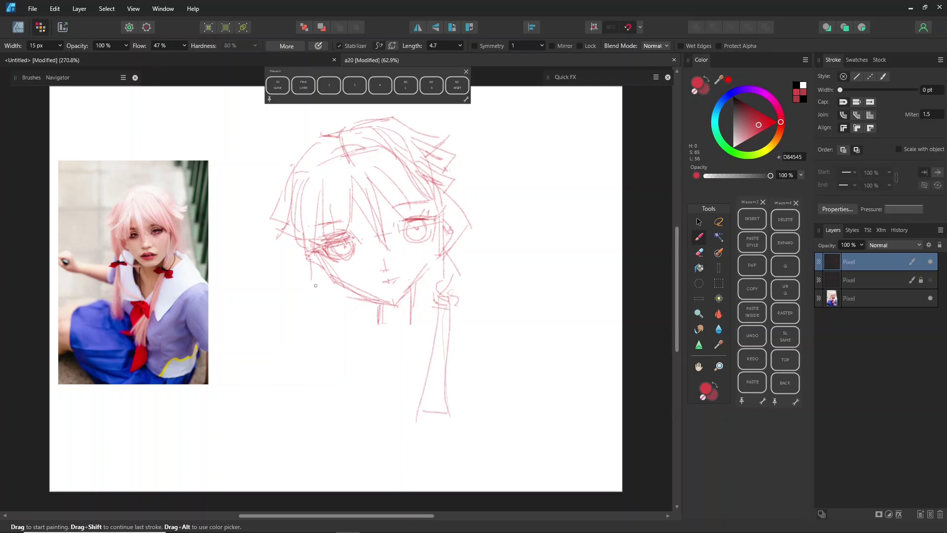
Sketch the matching long hair tail on the left side and add a side lock by the right cheek
{"action": "mouse_move", "coordinate": [315, 285]}
{"action": "left_mouse_down"}
{"action": "mouse_move", "coordinate": [348, 310]}
{"action": "mouse_move", "coordinate": [320, 414]}
{"action": "left_mouse_up"}
{"action": "left_click_drag", "start_coordinate": [340, 315], "coordinate": [352, 400]}
{"action": "left_click_drag", "start_coordinate": [322, 414], "coordinate": [348, 410]}
{"action": "left_click_drag", "start_coordinate": [436, 228], "coordinate": [434, 279]}
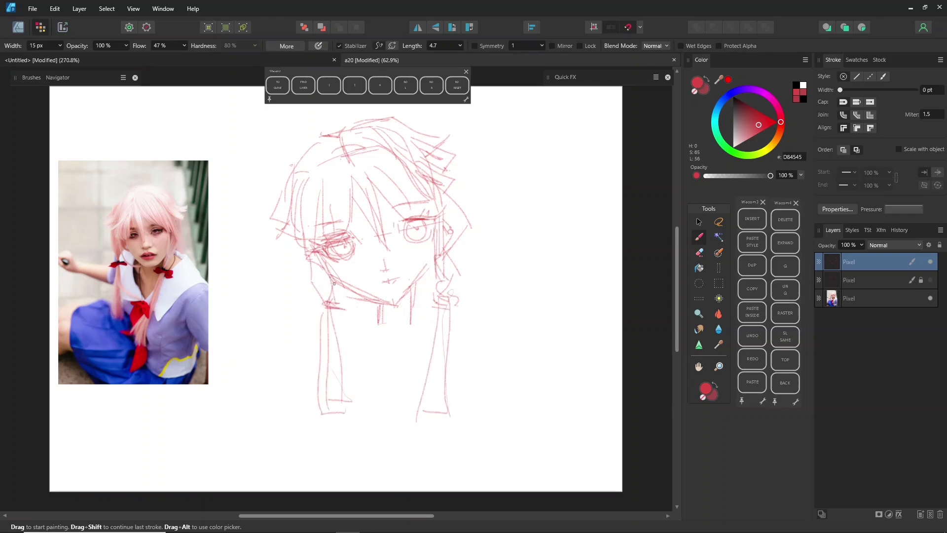
Sketch the collar around the neck with a V-shaped neckline below the chin
{"action": "left_click_drag", "start_coordinate": [334, 284], "coordinate": [371, 324]}
{"action": "left_click_drag", "start_coordinate": [422, 307], "coordinate": [429, 289]}
{"action": "left_click_drag", "start_coordinate": [347, 324], "coordinate": [432, 326]}
{"action": "left_click_drag", "start_coordinate": [411, 314], "coordinate": [411, 322]}
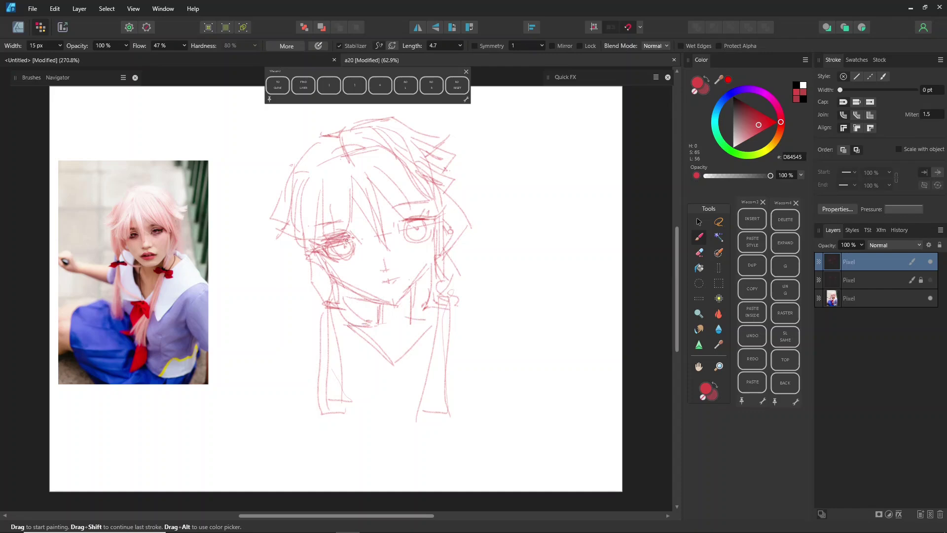
Flip the new sketch horizontally, then show, select and unlock the older sketch layer
{"action": "left_click", "coordinate": [417, 27]}
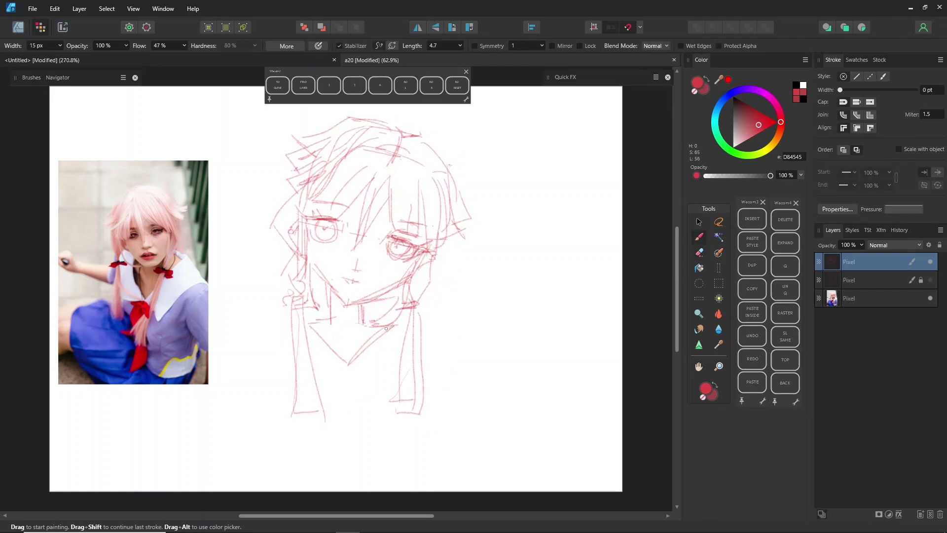
{"action": "left_click", "coordinate": [930, 280]}
{"action": "key", "text": "v"}
{"action": "left_click", "coordinate": [883, 283]}
{"action": "left_click", "coordinate": [920, 281]}
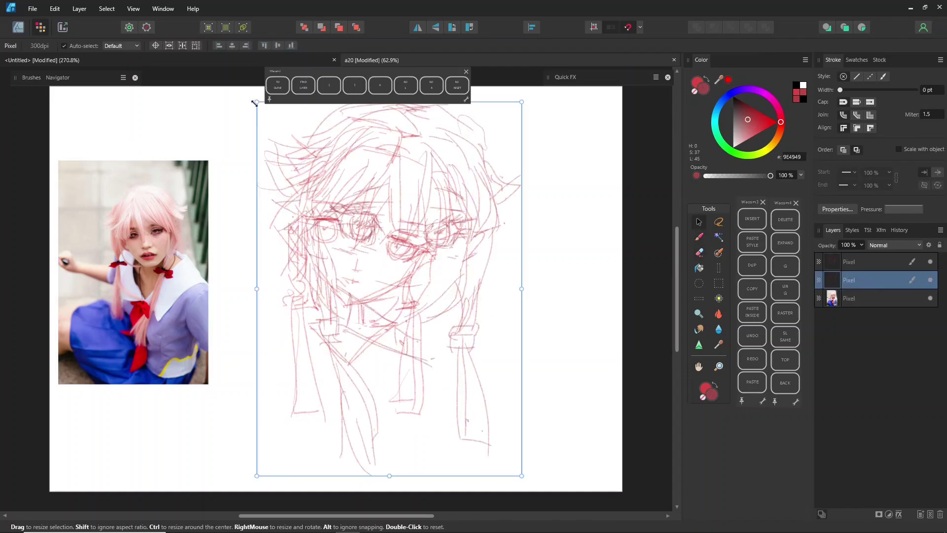
Scale down the older sketch and move it to the right of the new sketch for comparison
{"action": "left_click_drag", "start_coordinate": [256, 101], "coordinate": [392, 293]}
{"action": "left_click_drag", "start_coordinate": [457, 384], "coordinate": [531, 259]}
{"action": "left_click_drag", "start_coordinate": [596, 168], "coordinate": [634, 116]}
{"action": "left_click_drag", "start_coordinate": [543, 246], "coordinate": [531, 257]}
Move the new sketch slightly up and to the left, then hide its layer
{"action": "left_click", "coordinate": [646, 247]}
{"action": "left_click", "coordinate": [873, 263]}
{"action": "left_click_drag", "start_coordinate": [365, 266], "coordinate": [347, 251]}
{"action": "left_click", "coordinate": [578, 256]}
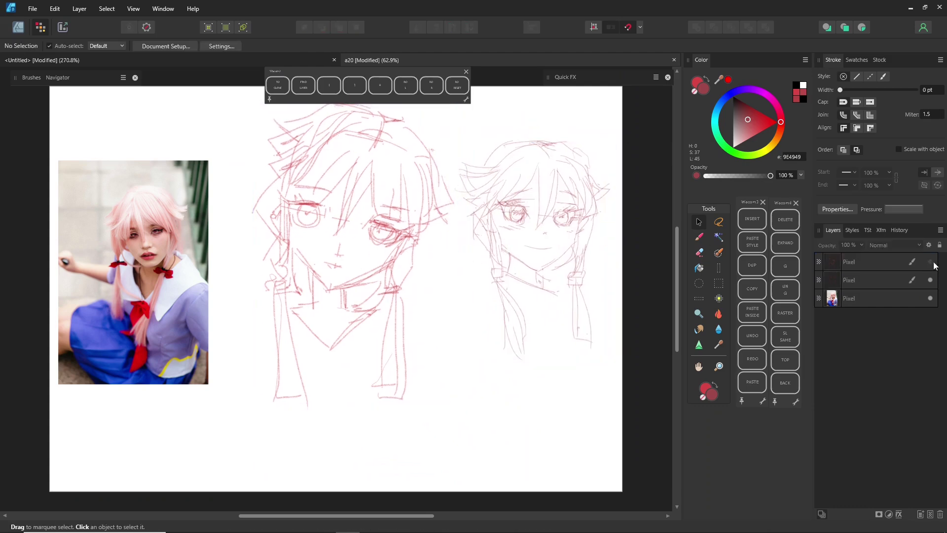
Enlarge the older sketch and move it to the open canvas area beside the reference photo
{"action": "left_click", "coordinate": [887, 281]}
{"action": "left_click_drag", "start_coordinate": [454, 361], "coordinate": [380, 465]}
{"action": "left_click_drag", "start_coordinate": [498, 301], "coordinate": [413, 294]}
{"action": "left_click", "coordinate": [663, 297]}
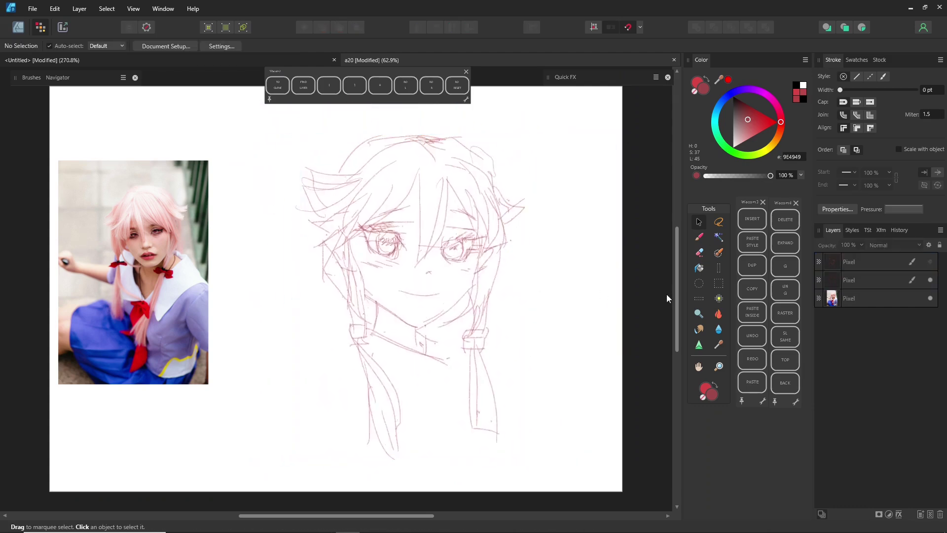
Flip the older sketch horizontally and refine its crown, side tufts, hair ties and hair tails with extra brush strokes
{"action": "left_click", "coordinate": [38, 12]}
{"action": "left_click", "coordinate": [48, 81]}
{"action": "left_click", "coordinate": [407, 174]}
{"action": "key", "text": "b"}
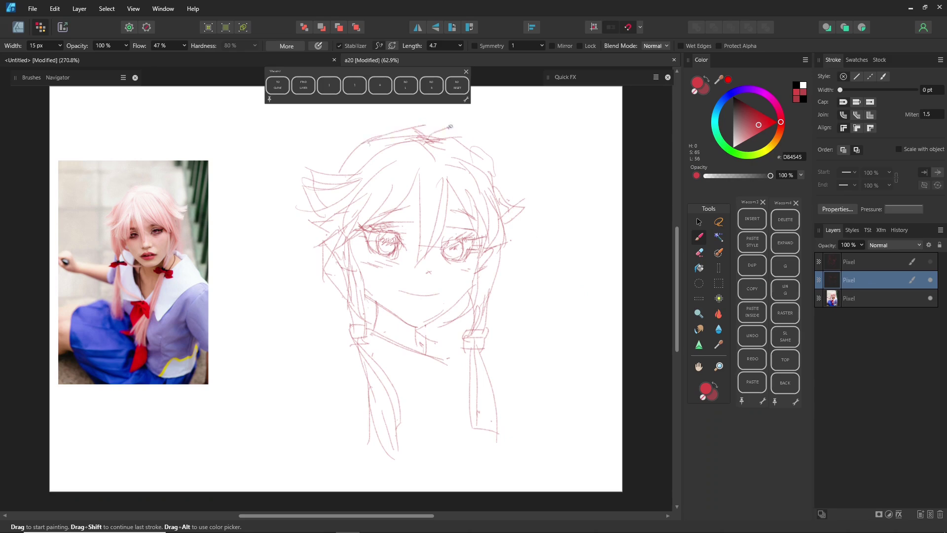
{"action": "left_click", "coordinate": [417, 29]}
{"action": "left_click_drag", "start_coordinate": [300, 189], "coordinate": [331, 198]}
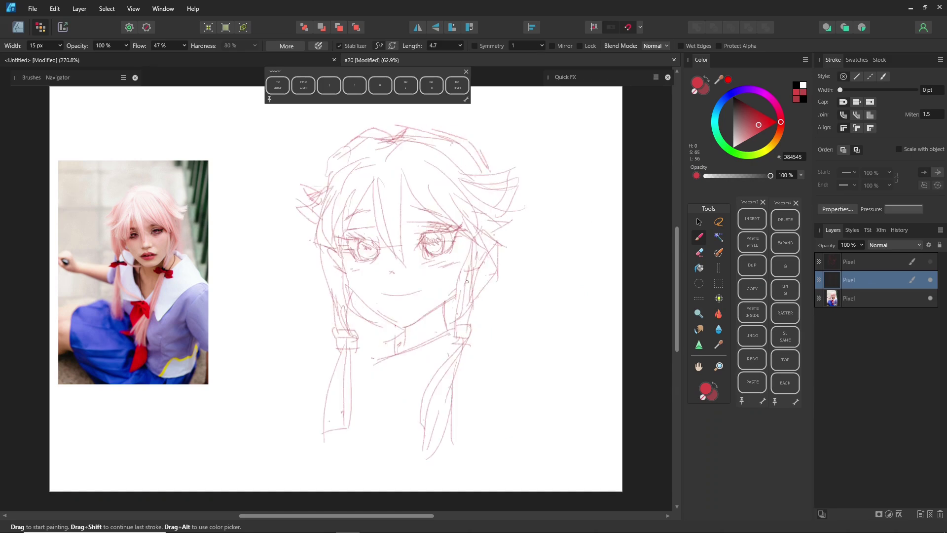
{"action": "mouse_move", "coordinate": [471, 275]}
{"action": "left_mouse_down"}
{"action": "mouse_move", "coordinate": [483, 255]}
{"action": "mouse_move", "coordinate": [481, 298]}
{"action": "left_mouse_up"}
{"action": "left_click_drag", "start_coordinate": [336, 329], "coordinate": [356, 330]}
{"action": "left_click_drag", "start_coordinate": [348, 373], "coordinate": [369, 428]}
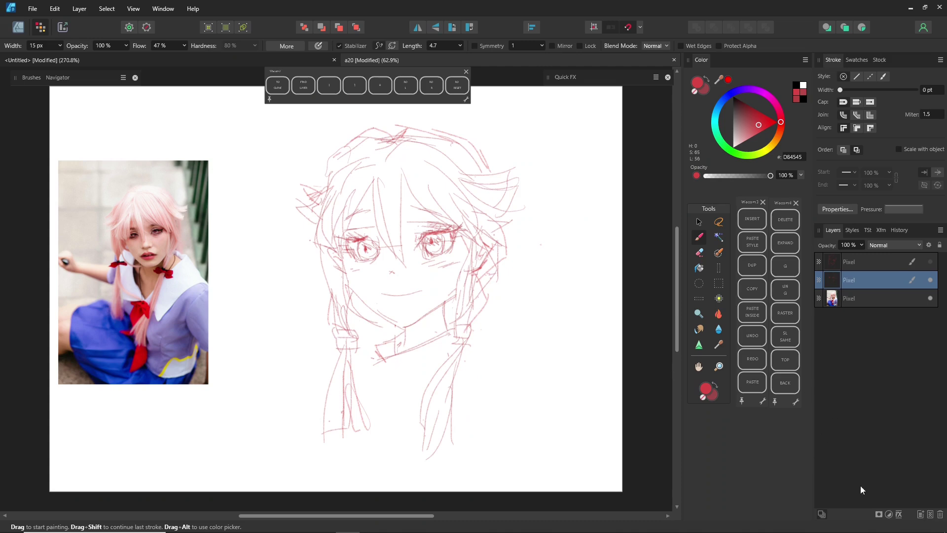
Switch to the Designer Persona and send the hidden sketch layer to the back of the layer stack
{"action": "left_click", "coordinate": [18, 27]}
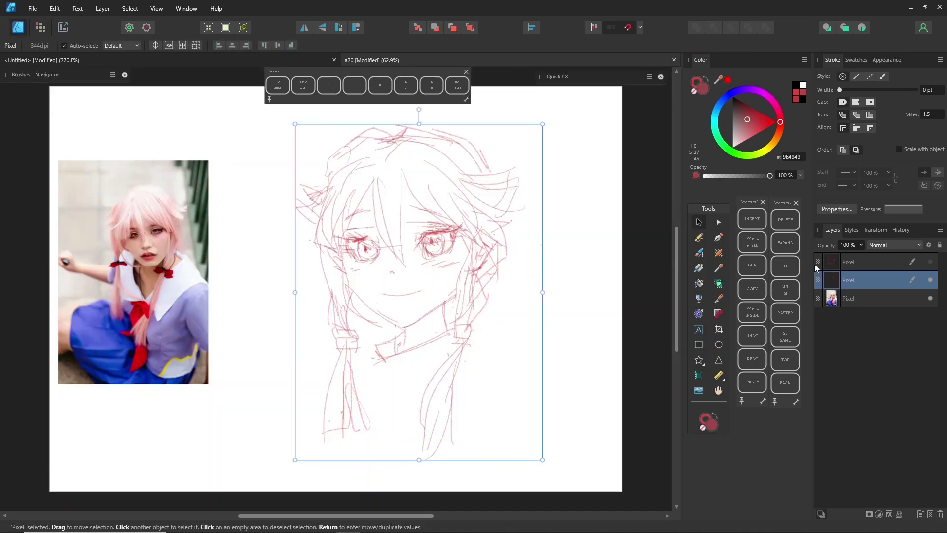
{"action": "left_click", "coordinate": [772, 389]}
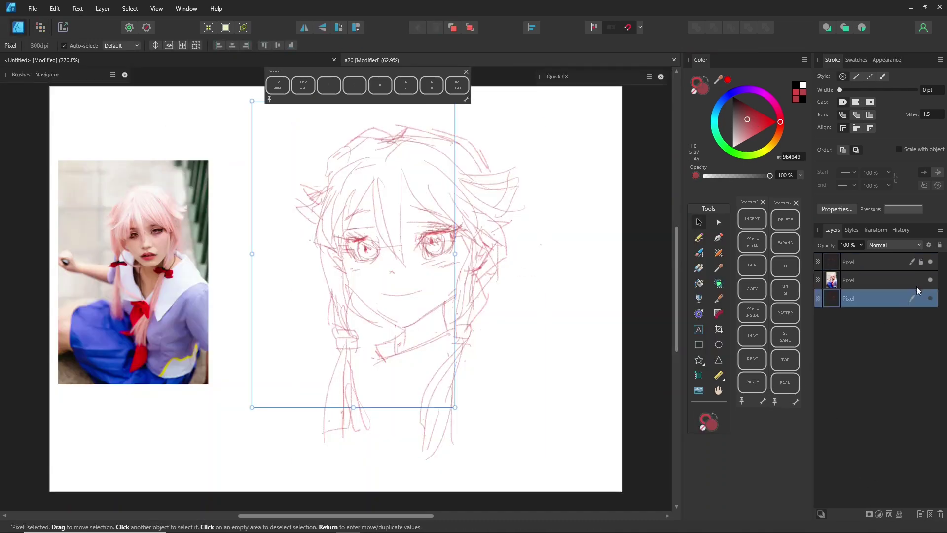
{"action": "left_click", "coordinate": [560, 322]}
Create a new solid brush in the manga brush category
{"action": "left_click", "coordinate": [93, 78]}
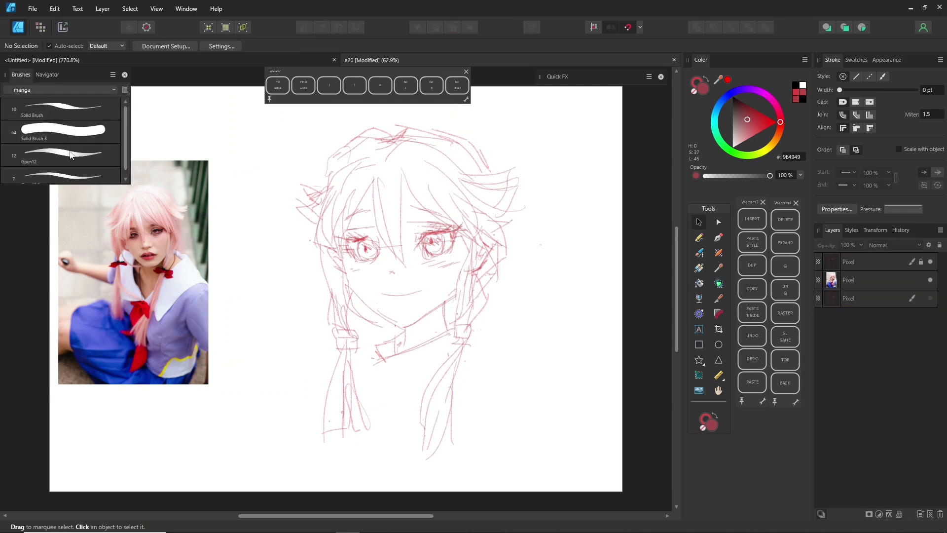
{"action": "left_click", "coordinate": [112, 75]}
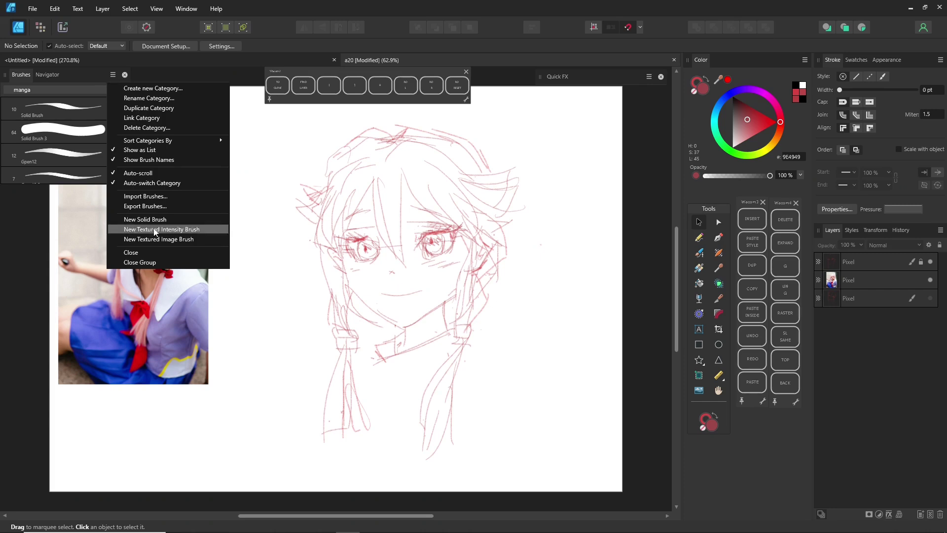
{"action": "left_click", "coordinate": [163, 219]}
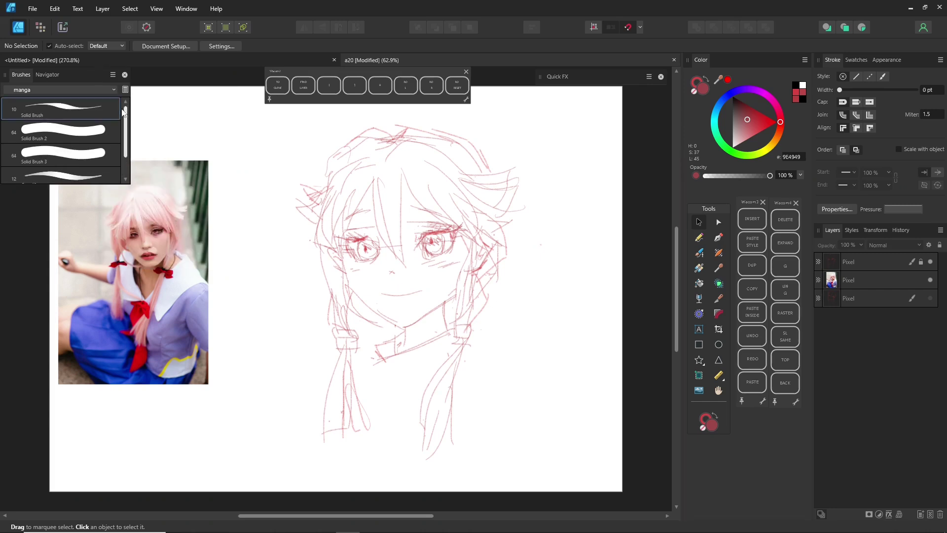
Delete Solid Brush 3 from the manga category
{"action": "left_click", "coordinate": [64, 155]}
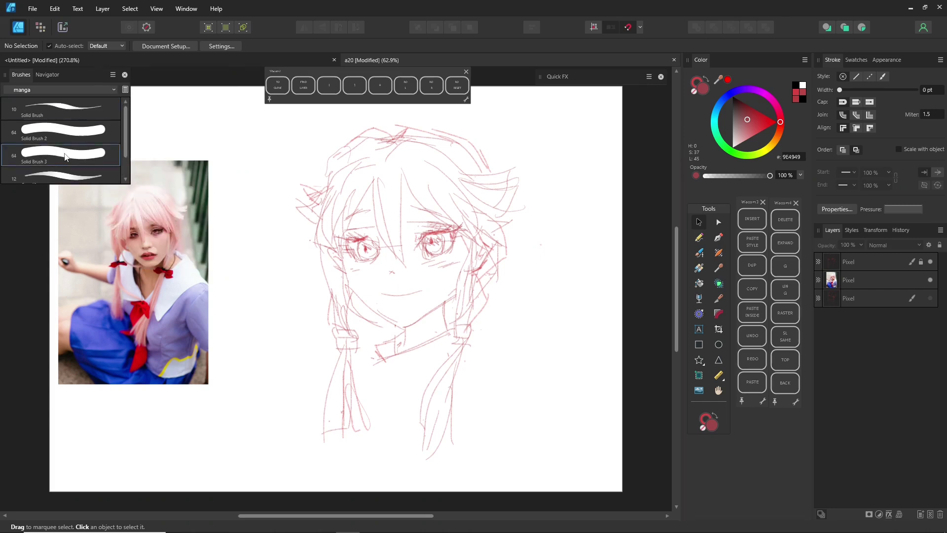
{"action": "right_click", "coordinate": [65, 156]}
{"action": "left_click", "coordinate": [56, 223]}
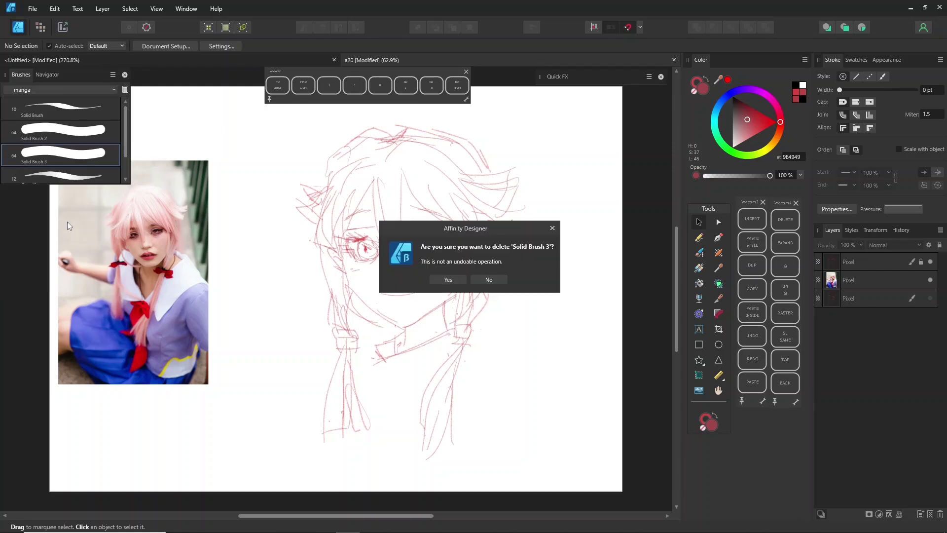
{"action": "left_click", "coordinate": [450, 279]}
Set Solid Brush 2 to 10 px width, 77 % size variance, 53 % opacity variance and a linear pressure profile
{"action": "left_click", "coordinate": [77, 138]}
{"action": "double_click", "coordinate": [76, 138]}
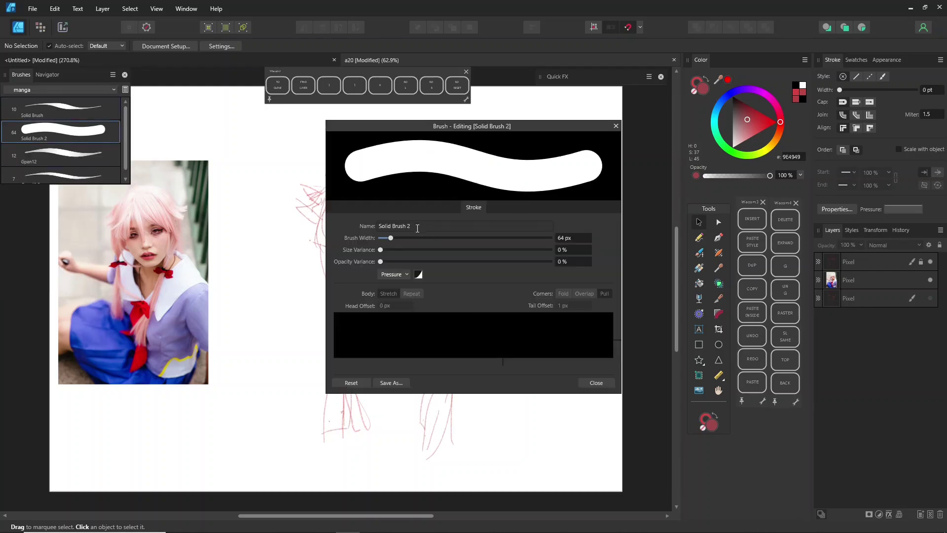
{"action": "left_click", "coordinate": [564, 239]}
{"action": "type", "text": "10"}
{"action": "key", "text": "Return"}
{"action": "left_click_drag", "start_coordinate": [380, 249], "coordinate": [511, 251]}
{"action": "left_click_drag", "start_coordinate": [380, 262], "coordinate": [469, 261]}
{"action": "left_click", "coordinate": [418, 274]}
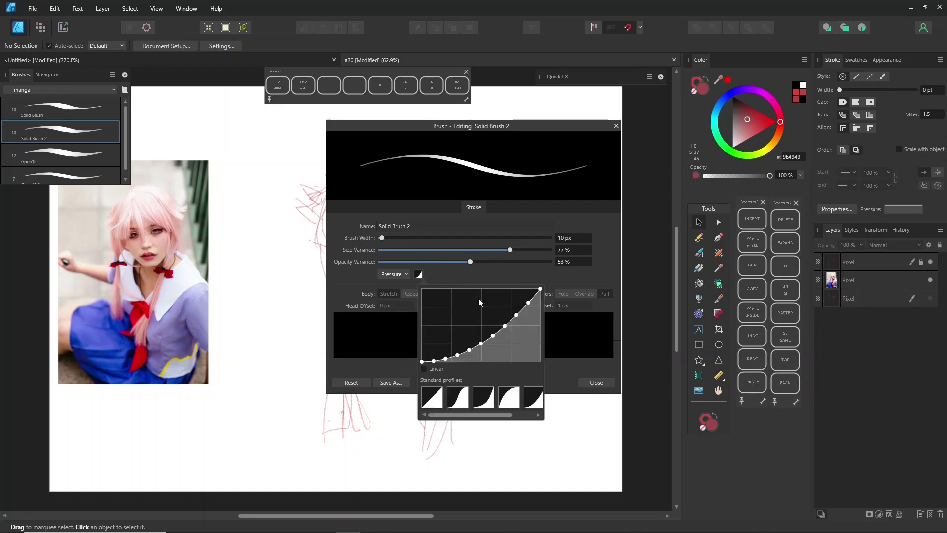
{"action": "left_click", "coordinate": [433, 397]}
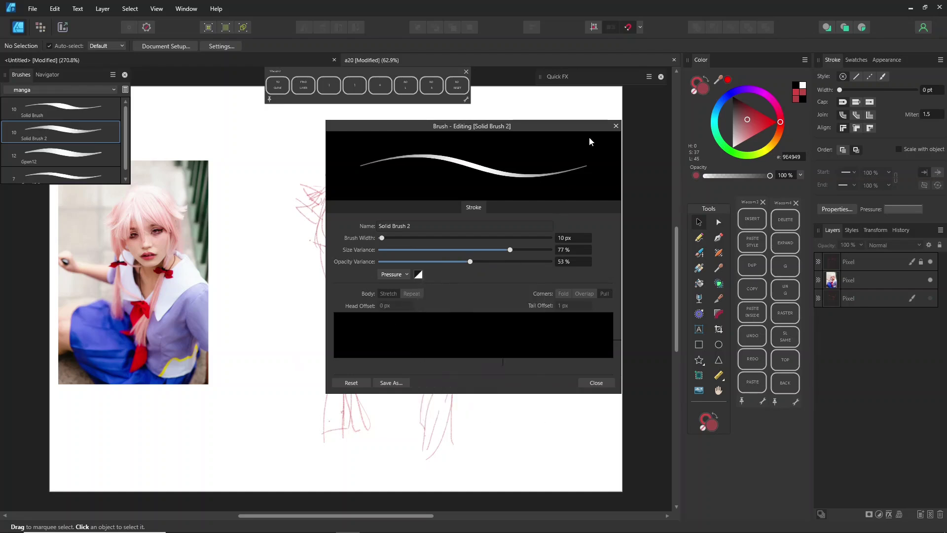
{"action": "left_click", "coordinate": [615, 126]}
Rename Solid Brush 2 as Gpen00
{"action": "right_click", "coordinate": [57, 132]}
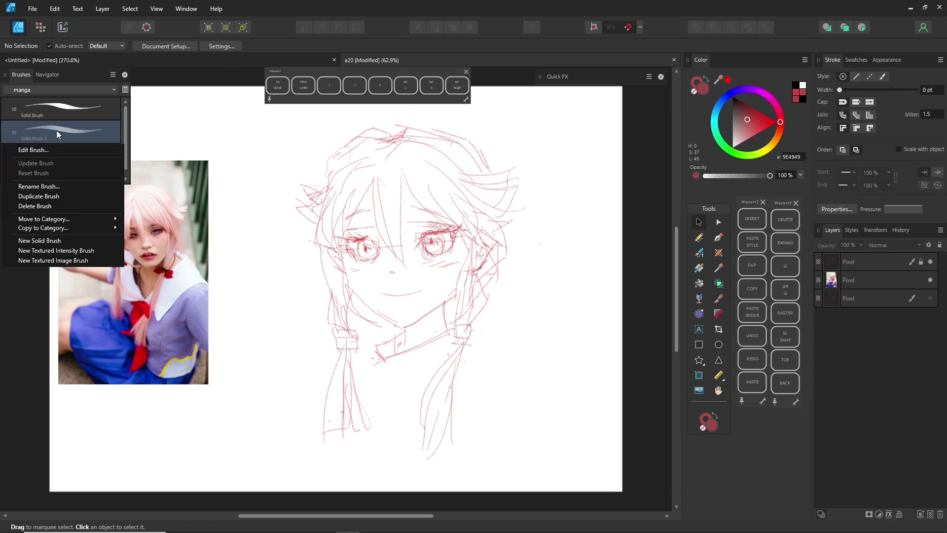
{"action": "left_click", "coordinate": [47, 187]}
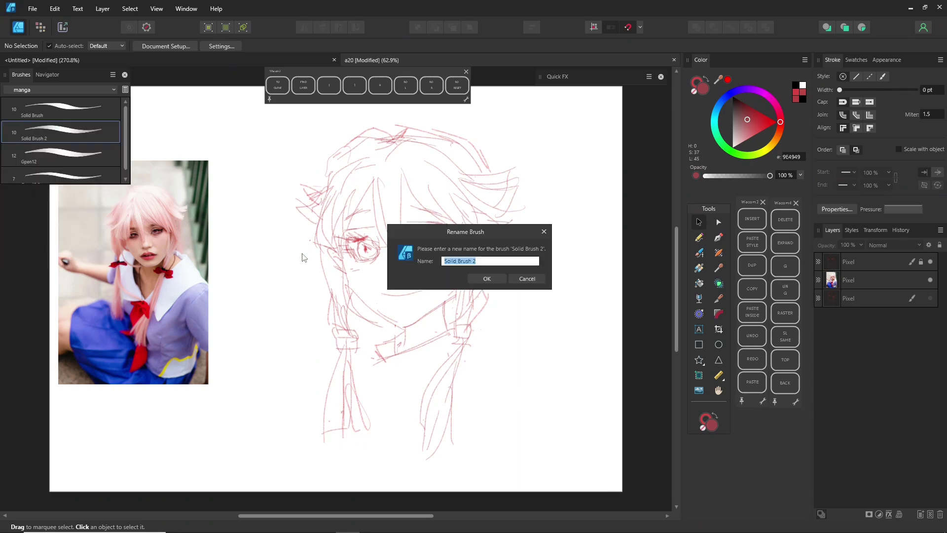
{"action": "type", "text": "Gpen00"}
{"action": "key", "text": "Return"}
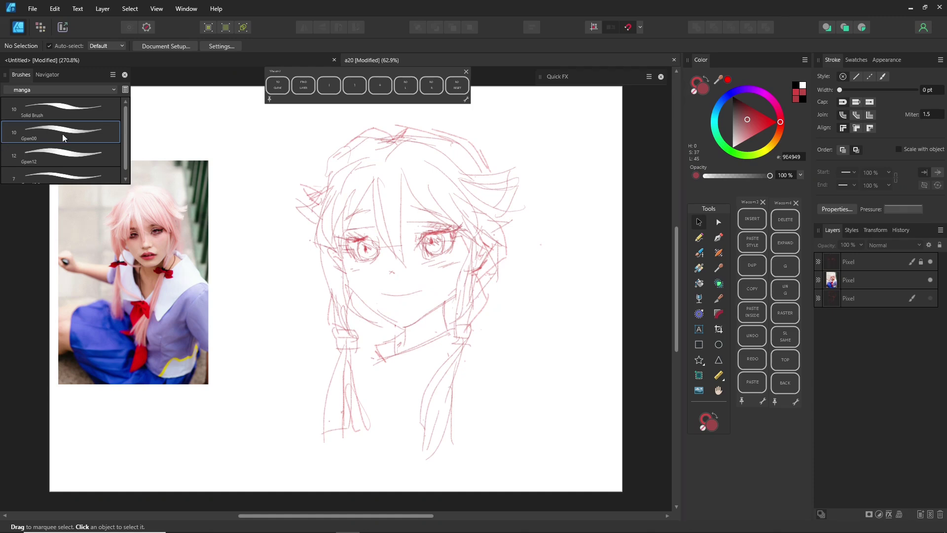
Add a new vector layer above the sketch and activate the Vector Brush tool
{"action": "left_click", "coordinate": [920, 515]}
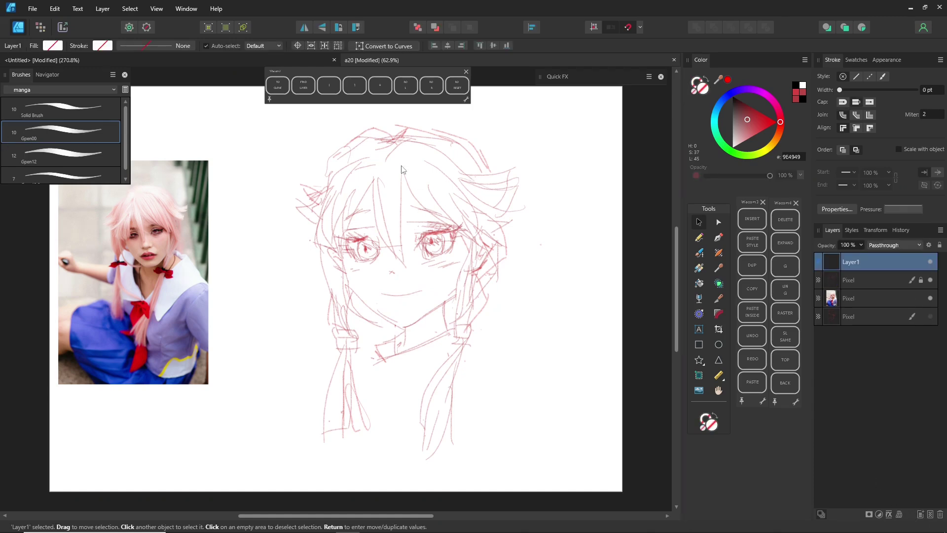
{"action": "left_click_drag", "start_coordinate": [762, 113], "coordinate": [711, 106]}
{"action": "left_click", "coordinate": [698, 252]}
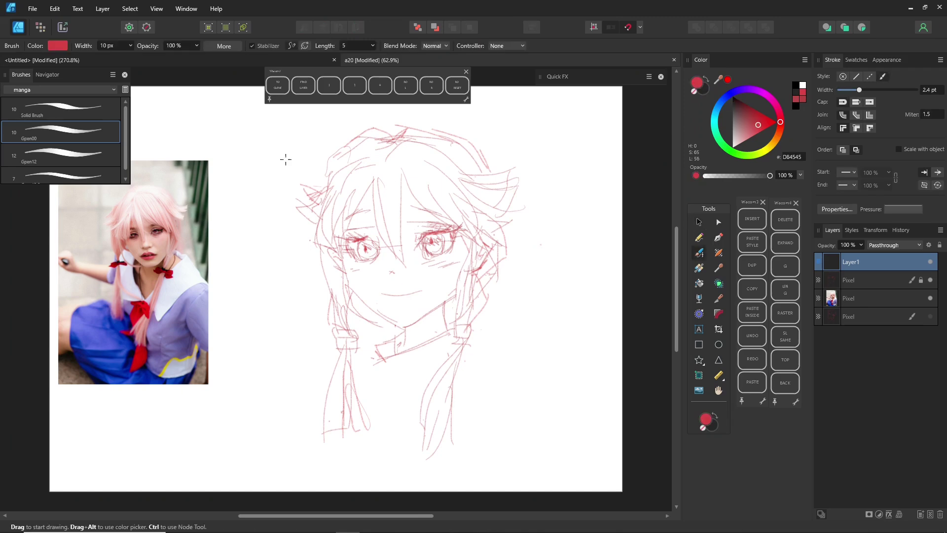
Draw a zigzag test stroke in black beside the sketched head with the Gpen00 brush
{"action": "mouse_move", "coordinate": [245, 183]}
{"action": "left_mouse_down"}
{"action": "mouse_move", "coordinate": [305, 148]}
{"action": "mouse_move", "coordinate": [311, 165]}
{"action": "left_mouse_up"}
{"action": "key", "text": "ctrl+z"}
{"action": "left_click_drag", "start_coordinate": [239, 188], "coordinate": [350, 166]}
{"action": "scroll", "coordinate": [319, 177], "scroll_direction": "up", "scroll_amount": 5}
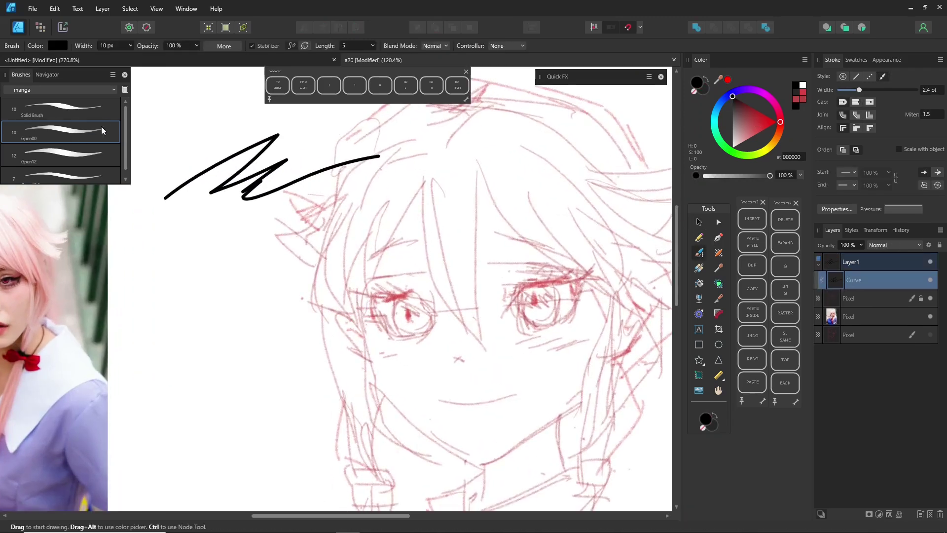
Set the brush controller to Pressure and delete the zigzag test stroke
{"action": "left_click", "coordinate": [522, 46]}
{"action": "left_click", "coordinate": [513, 67]}
{"action": "left_click", "coordinate": [699, 222]}
{"action": "left_click", "coordinate": [785, 219]}
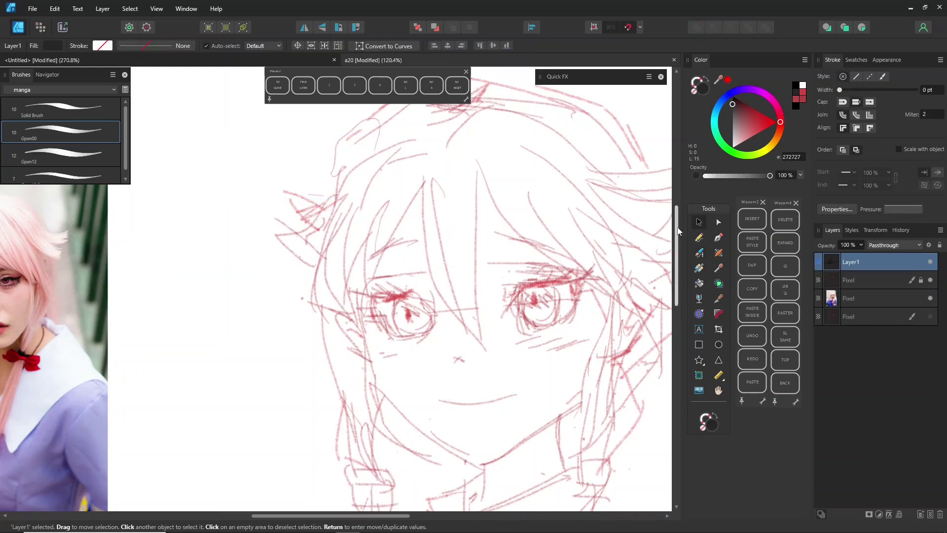
Draw a pressure test stroke across the hair and increase the size variance of the Gpen00 brush
{"action": "key", "text": "b"}
{"action": "mouse_move", "coordinate": [193, 179]}
{"action": "left_mouse_down"}
{"action": "mouse_move", "coordinate": [268, 170]}
{"action": "mouse_move", "coordinate": [304, 189]}
{"action": "mouse_move", "coordinate": [541, 194]}
{"action": "left_mouse_up"}
{"action": "double_click", "coordinate": [80, 136]}
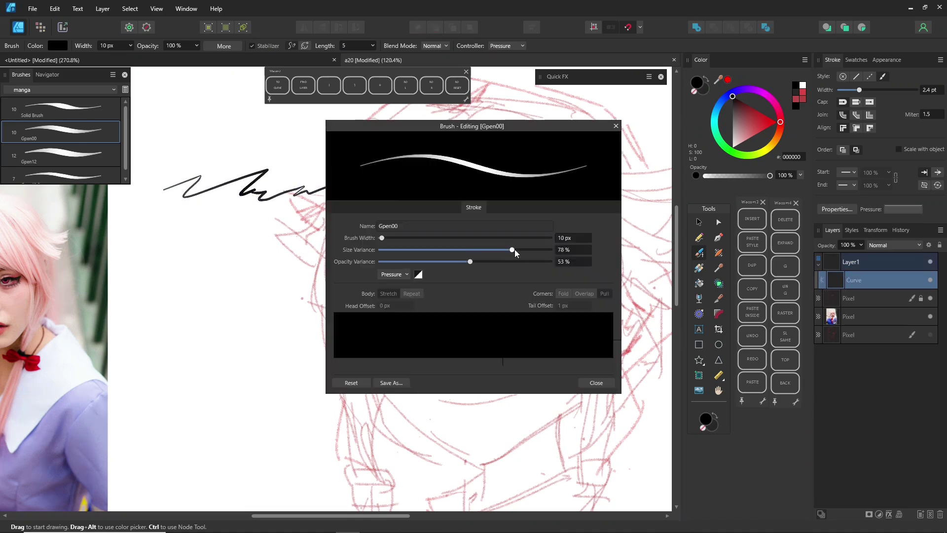
{"action": "left_click_drag", "start_coordinate": [513, 250], "coordinate": [526, 250]}
{"action": "left_click", "coordinate": [596, 383]}
Draw a second test stroke below the first and delete both test strokes
{"action": "mouse_move", "coordinate": [152, 232]}
{"action": "left_mouse_down"}
{"action": "mouse_move", "coordinate": [203, 268]}
{"action": "mouse_move", "coordinate": [523, 238]}
{"action": "left_mouse_up"}
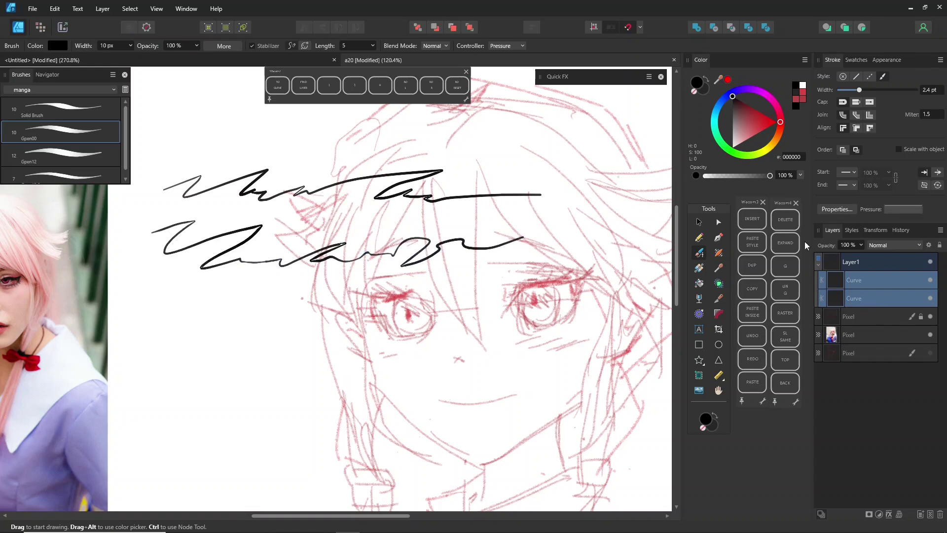
{"action": "left_click", "coordinate": [785, 219]}
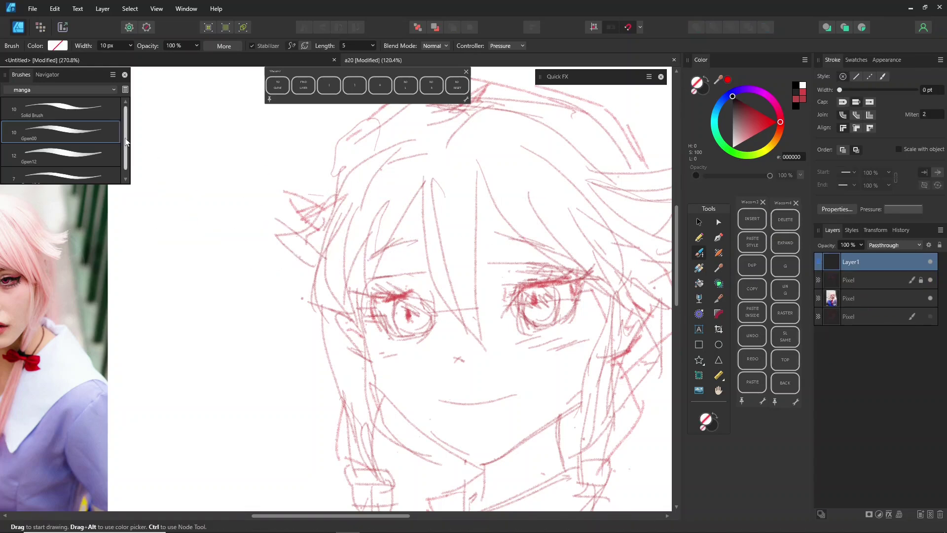
Duplicate the Gpen00 brush and set the copy's brush width to 7 px
{"action": "right_click", "coordinate": [82, 138]}
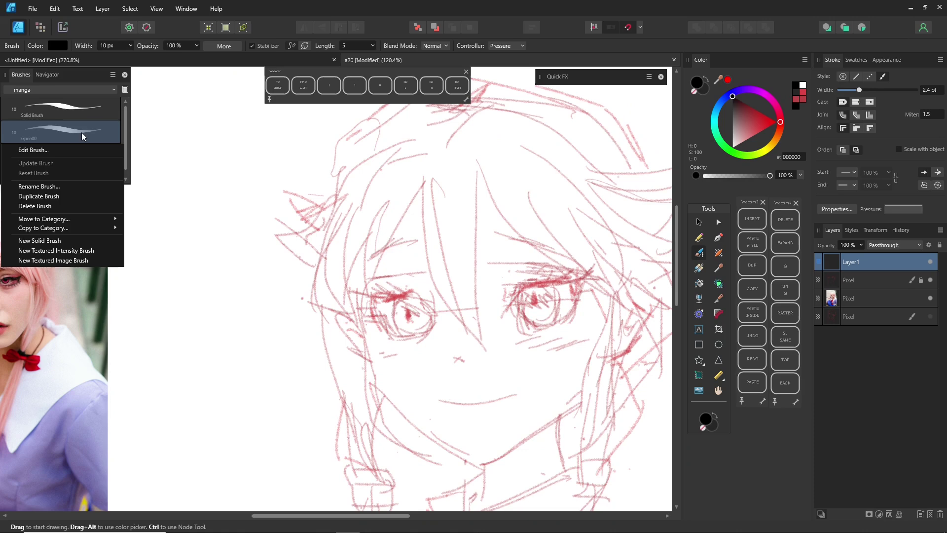
{"action": "left_click", "coordinate": [63, 196]}
{"action": "double_click", "coordinate": [67, 158]}
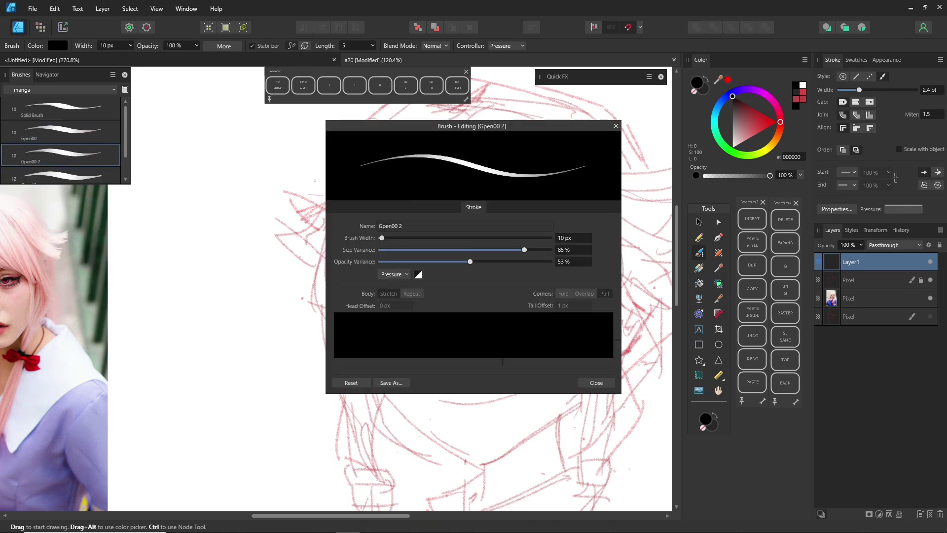
{"action": "left_click", "coordinate": [573, 240]}
{"action": "type", "text": "7"}
{"action": "key", "text": "Return"}
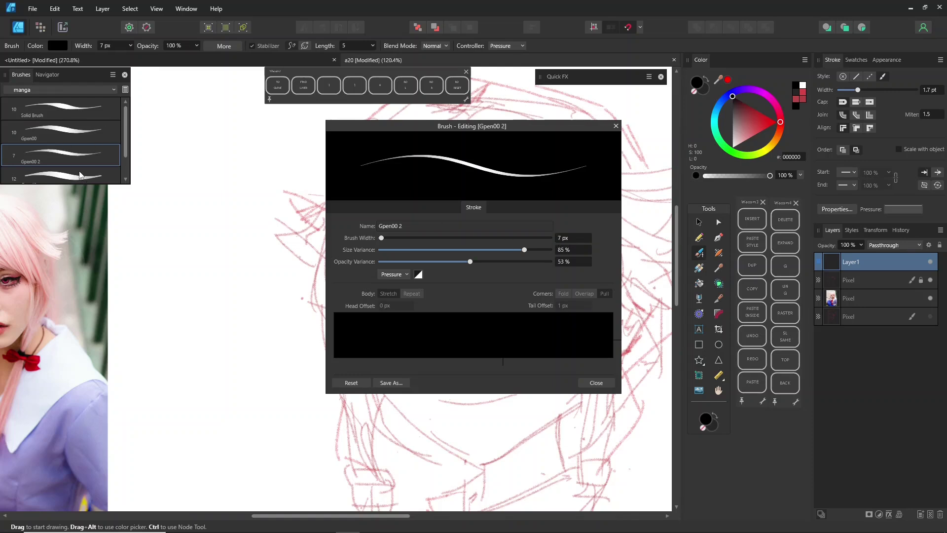
{"action": "left_click", "coordinate": [615, 127]}
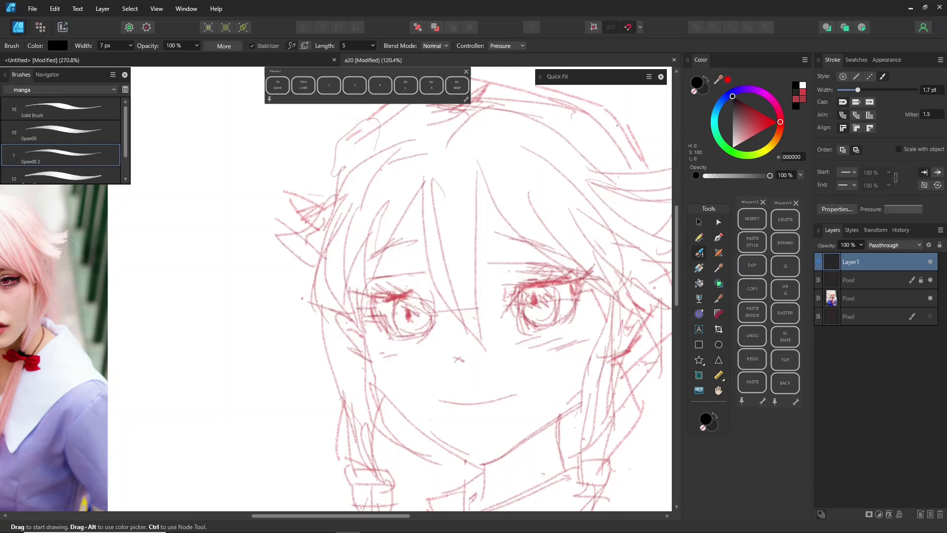
Rename the duplicated brush as Gpen01
{"action": "right_click", "coordinate": [45, 158]}
{"action": "left_click", "coordinate": [47, 208]}
{"action": "left_click", "coordinate": [469, 262]}
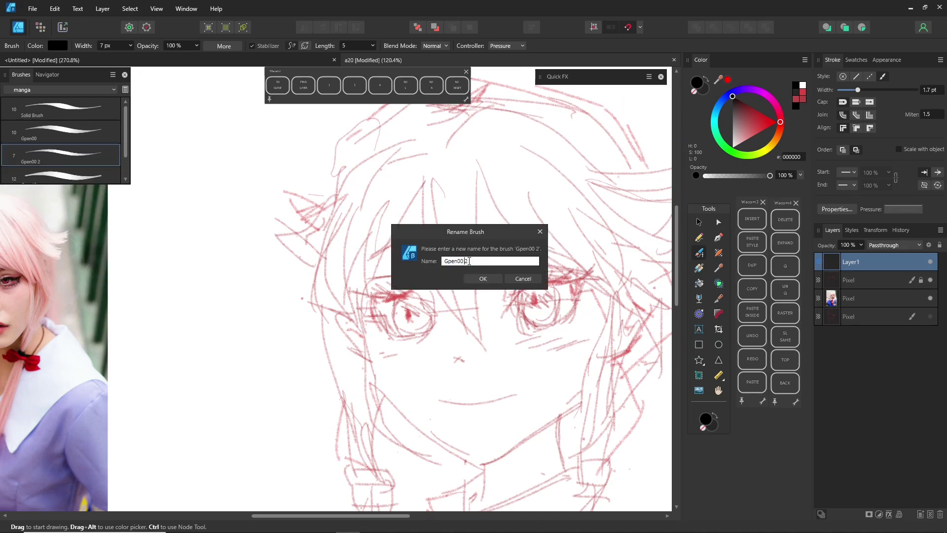
{"action": "left_click", "coordinate": [476, 279]}
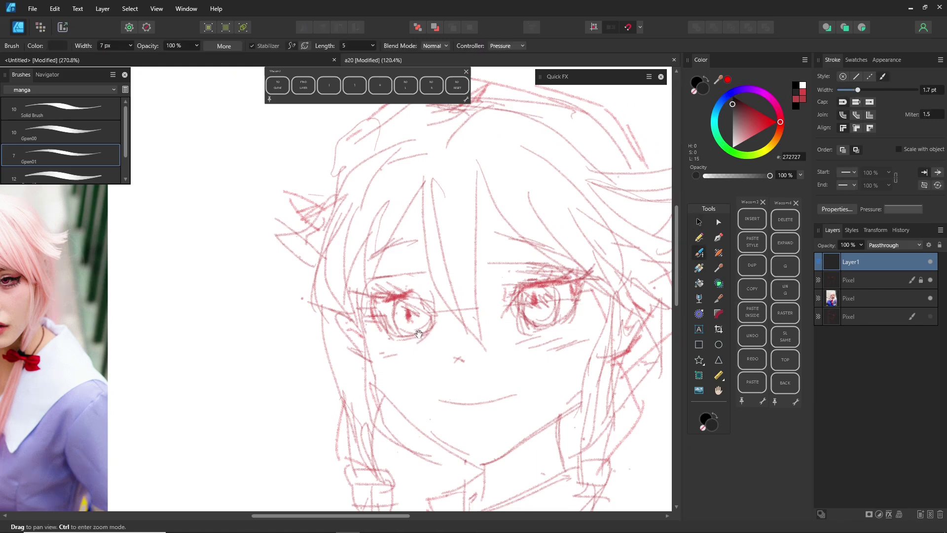
Ink the upper lash line and outer corner of the right-hand eye over the sketch with the Gpen00 brush
{"action": "left_click_drag", "start_coordinate": [419, 334], "coordinate": [326, 289]}
{"action": "left_click", "coordinate": [59, 132]}
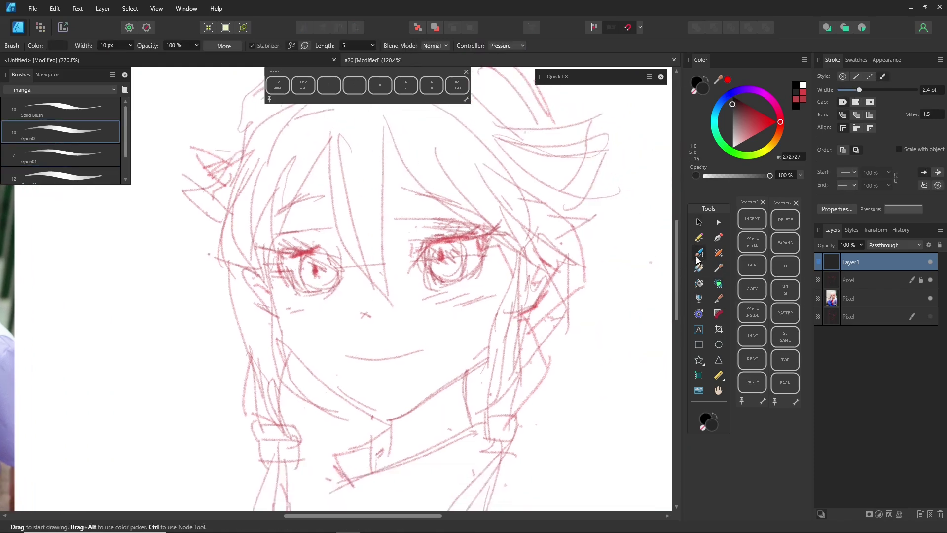
{"action": "scroll", "coordinate": [450, 252], "scroll_direction": "up", "scroll_amount": 4}
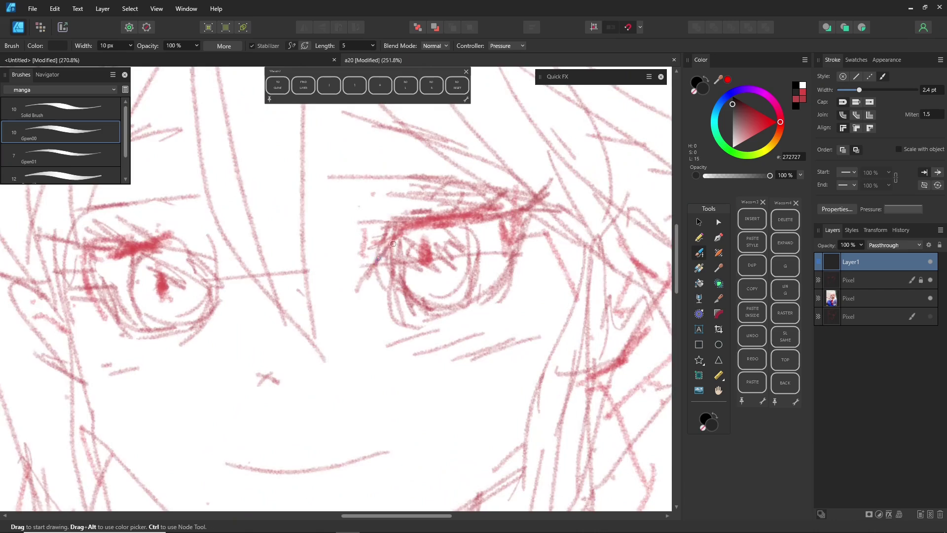
{"action": "left_click_drag", "start_coordinate": [404, 233], "coordinate": [371, 267]}
{"action": "key", "text": "ctrl+z"}
{"action": "left_click_drag", "start_coordinate": [413, 230], "coordinate": [378, 267]}
{"action": "left_click_drag", "start_coordinate": [399, 237], "coordinate": [548, 204]}
{"action": "left_click_drag", "start_coordinate": [545, 208], "coordinate": [511, 231]}
{"action": "left_click_drag", "start_coordinate": [515, 235], "coordinate": [513, 246]}
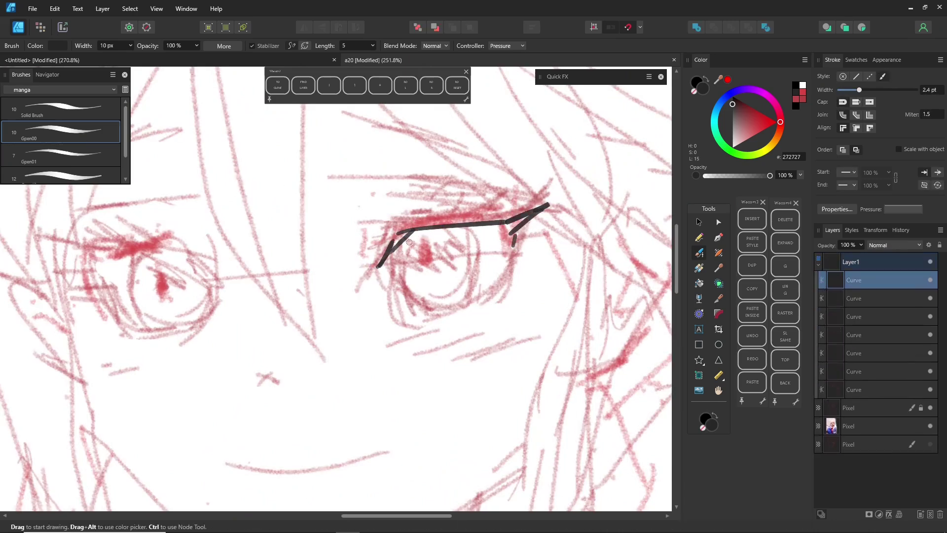
Thicken the right-hand eye's upper lash line and add short lashes rising from it
{"action": "left_click_drag", "start_coordinate": [400, 238], "coordinate": [488, 228]}
{"action": "mouse_move", "coordinate": [402, 233]}
{"action": "left_mouse_down"}
{"action": "mouse_move", "coordinate": [507, 223]}
{"action": "mouse_move", "coordinate": [515, 244]}
{"action": "mouse_move", "coordinate": [501, 201]}
{"action": "left_mouse_up"}
{"action": "key", "text": "ctrl+z"}
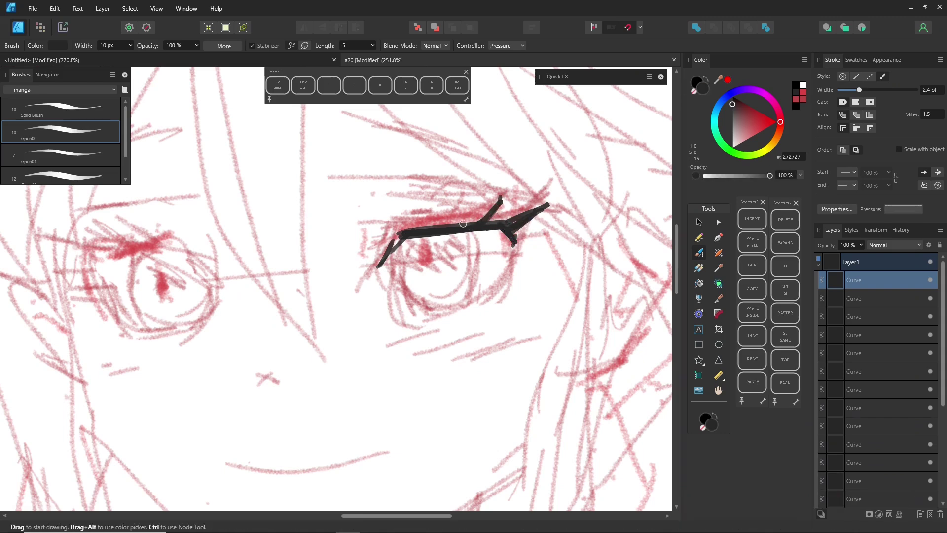
{"action": "left_click_drag", "start_coordinate": [452, 226], "coordinate": [466, 216]}
{"action": "left_click_drag", "start_coordinate": [423, 227], "coordinate": [444, 206]}
Set the Gpen00 brush width to 8 px and add finer strokes at both corners of the right-hand eye
{"action": "double_click", "coordinate": [82, 136]}
{"action": "type", "text": "8"}
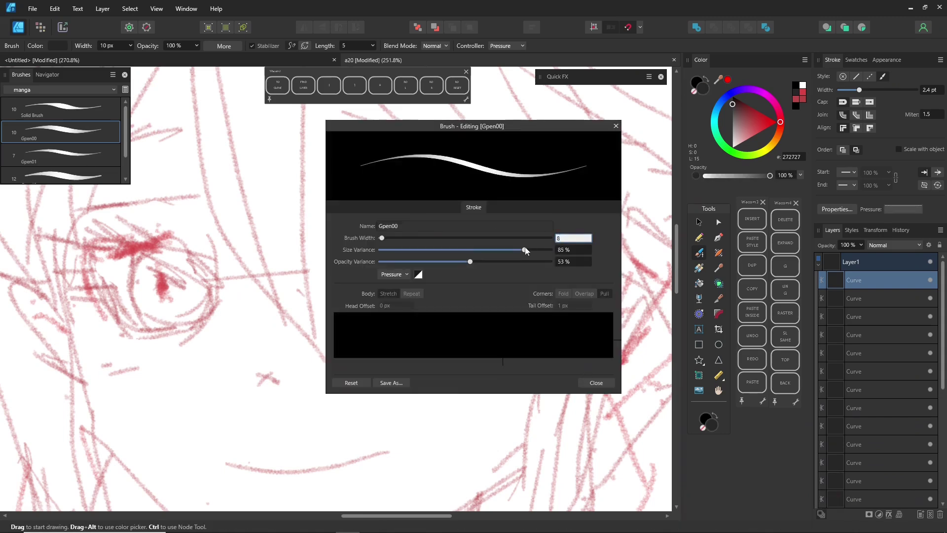
{"action": "key", "text": "Return"}
{"action": "left_click", "coordinate": [595, 383]}
{"action": "left_click_drag", "start_coordinate": [401, 233], "coordinate": [385, 252]}
{"action": "mouse_move", "coordinate": [514, 238]}
{"action": "left_mouse_down"}
{"action": "mouse_move", "coordinate": [535, 228]}
{"action": "mouse_move", "coordinate": [528, 241]}
{"action": "left_mouse_up"}
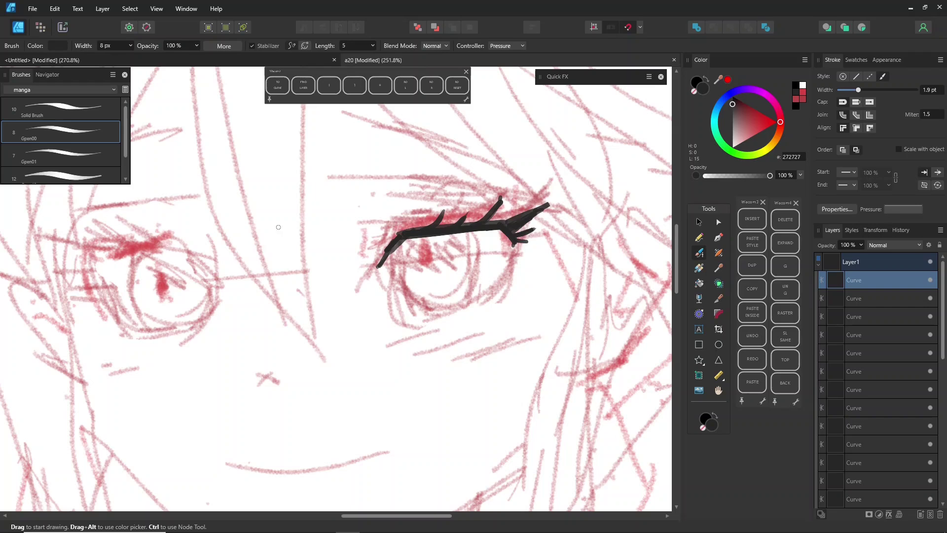
Adjust the pressure profile of the Gpen00 brush
{"action": "double_click", "coordinate": [82, 135]}
{"action": "left_click", "coordinate": [419, 275]}
{"action": "left_click", "coordinate": [490, 404]}
{"action": "left_click", "coordinate": [596, 383]}
Ink the outer edge, iris outline and eyelid crease of the right-hand eye
{"action": "left_click_drag", "start_coordinate": [414, 228], "coordinate": [422, 215]}
{"action": "left_click_drag", "start_coordinate": [514, 244], "coordinate": [500, 280]}
{"action": "left_click_drag", "start_coordinate": [405, 239], "coordinate": [409, 291]}
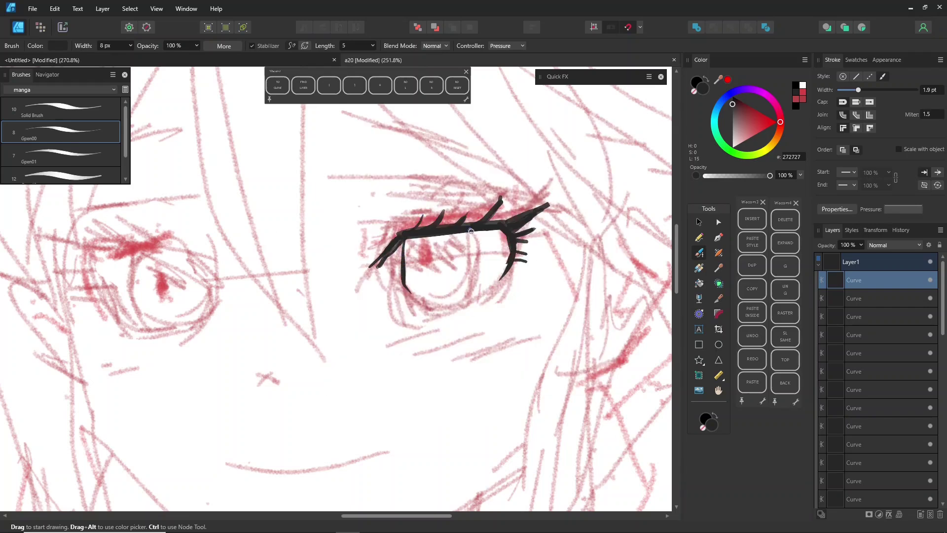
{"action": "left_click_drag", "start_coordinate": [473, 231], "coordinate": [417, 307]}
{"action": "left_click_drag", "start_coordinate": [384, 229], "coordinate": [486, 214]}
Ink the left-hand eye with its lash line, iris and lower lid, and mark the nose
{"action": "scroll", "coordinate": [433, 347], "scroll_direction": "down", "scroll_amount": 2}
{"action": "left_click_drag", "start_coordinate": [171, 271], "coordinate": [233, 271]}
{"action": "mouse_move", "coordinate": [233, 272]}
{"action": "left_mouse_down"}
{"action": "mouse_move", "coordinate": [267, 298]}
{"action": "mouse_move", "coordinate": [254, 284]}
{"action": "left_mouse_up"}
{"action": "mouse_move", "coordinate": [170, 270]}
{"action": "left_mouse_down"}
{"action": "mouse_move", "coordinate": [157, 260]}
{"action": "mouse_move", "coordinate": [149, 291]}
{"action": "mouse_move", "coordinate": [208, 326]}
{"action": "left_mouse_up"}
{"action": "left_click_drag", "start_coordinate": [222, 293], "coordinate": [261, 320]}
{"action": "left_click_drag", "start_coordinate": [205, 328], "coordinate": [265, 326]}
{"action": "left_click_drag", "start_coordinate": [303, 360], "coordinate": [299, 369]}
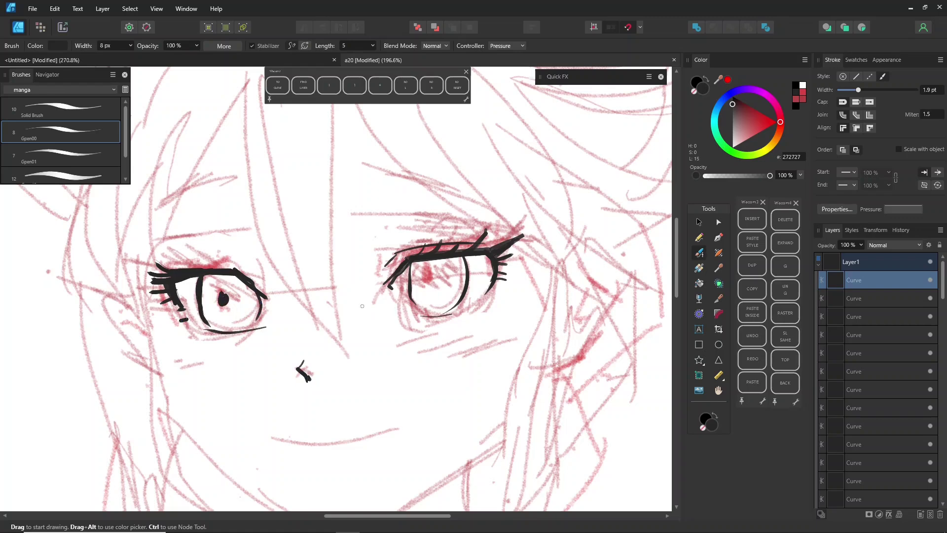
Add the left-hand eyelid crease, the right-hand pupil and small highlight shapes in both irises
{"action": "left_click_drag", "start_coordinate": [176, 270], "coordinate": [248, 264]}
{"action": "left_click_drag", "start_coordinate": [236, 279], "coordinate": [237, 279]}
{"action": "left_click_drag", "start_coordinate": [212, 312], "coordinate": [211, 312]}
{"action": "left_click_drag", "start_coordinate": [430, 274], "coordinate": [432, 285]}
{"action": "left_click_drag", "start_coordinate": [446, 260], "coordinate": [453, 265]}
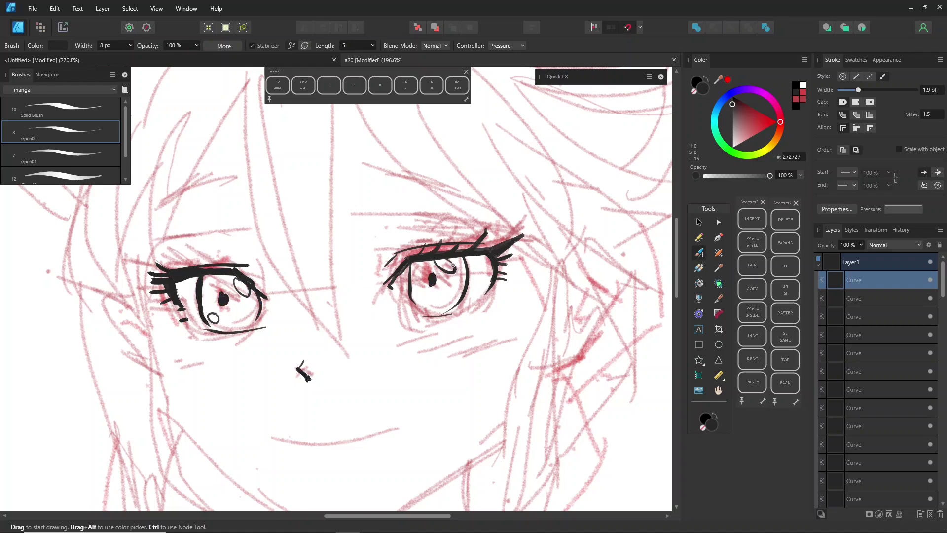
{"action": "left_click_drag", "start_coordinate": [424, 297], "coordinate": [422, 293]}
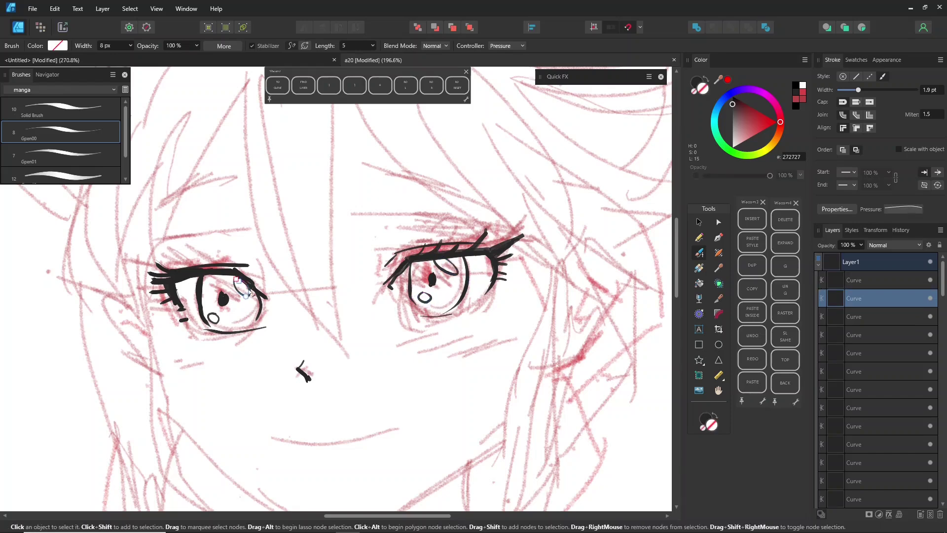
Ink both eyebrows with tapered strokes above the eyes
{"action": "left_click", "coordinate": [212, 317], "text": "ctrl"}
{"action": "scroll", "coordinate": [212, 317], "scroll_direction": "down", "scroll_amount": 3}
{"action": "left_click_drag", "start_coordinate": [254, 262], "coordinate": [316, 240]}
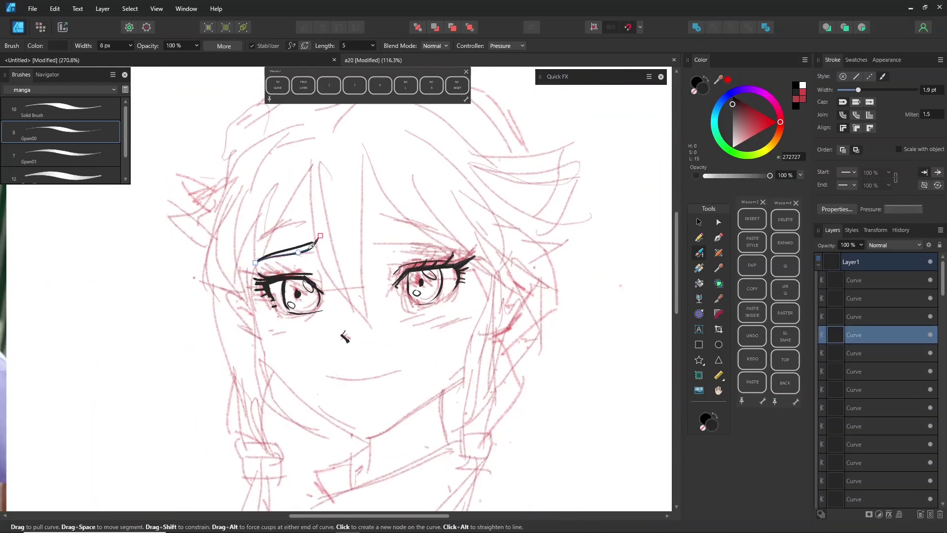
{"action": "mouse_move", "coordinate": [386, 244]}
{"action": "left_mouse_down"}
{"action": "mouse_move", "coordinate": [457, 251]}
{"action": "mouse_move", "coordinate": [379, 263]}
{"action": "mouse_move", "coordinate": [422, 231]}
{"action": "left_mouse_up"}
Select the left-hand eyebrow strokes and move them slightly upward
{"action": "left_click", "coordinate": [699, 222]}
{"action": "left_click_drag", "start_coordinate": [345, 219], "coordinate": [250, 264]}
{"action": "left_click_drag", "start_coordinate": [291, 248], "coordinate": [291, 242]}
{"action": "left_click", "coordinate": [347, 217]}
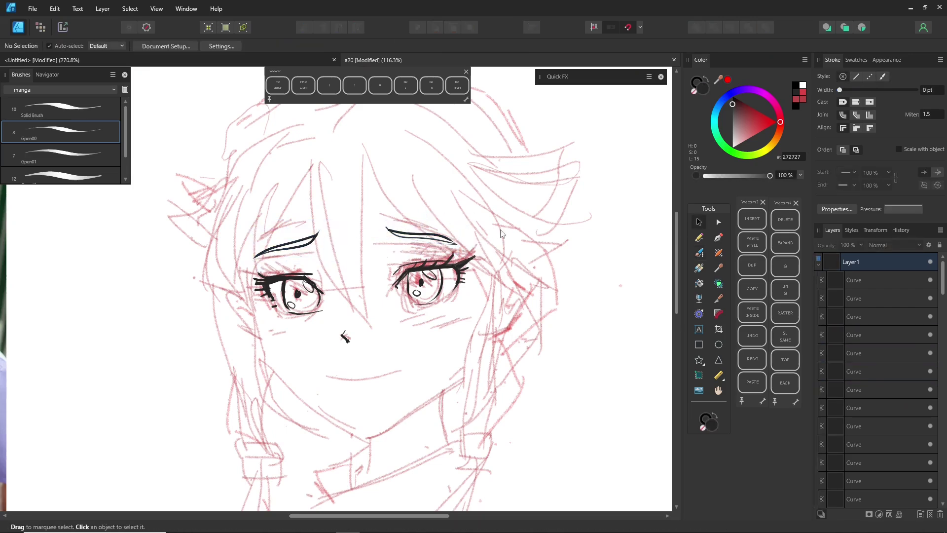
Ink the face outline from temple to chin with a stabilizer length of 34.1 and widen its stroke to 2.6 pt
{"action": "left_click", "coordinate": [699, 252]}
{"action": "left_click_drag", "start_coordinate": [374, 47], "coordinate": [395, 56]}
{"action": "left_click_drag", "start_coordinate": [389, 296], "coordinate": [335, 239]}
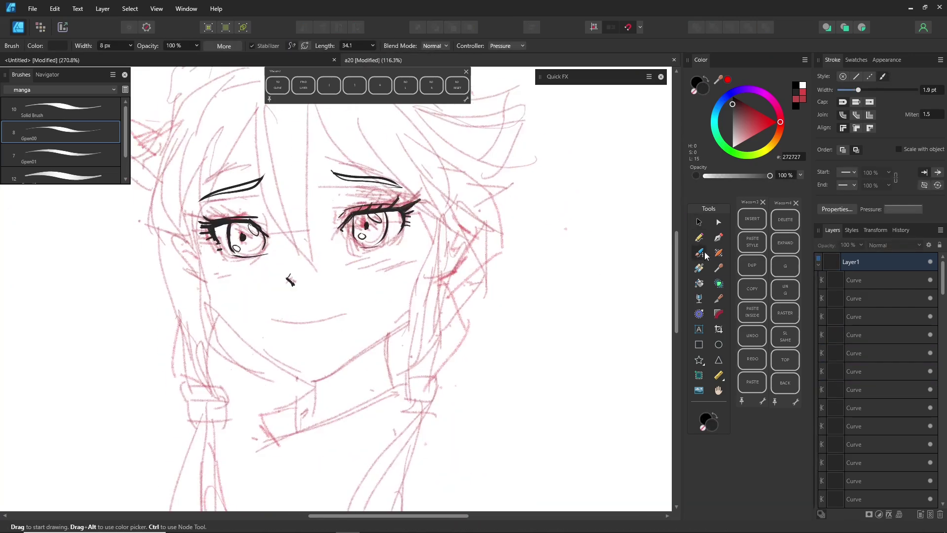
{"action": "mouse_move", "coordinate": [188, 220]}
{"action": "left_mouse_down"}
{"action": "mouse_move", "coordinate": [205, 288]}
{"action": "mouse_move", "coordinate": [333, 379]}
{"action": "mouse_move", "coordinate": [410, 312]}
{"action": "left_mouse_up"}
{"action": "key", "text": "ctrl"}
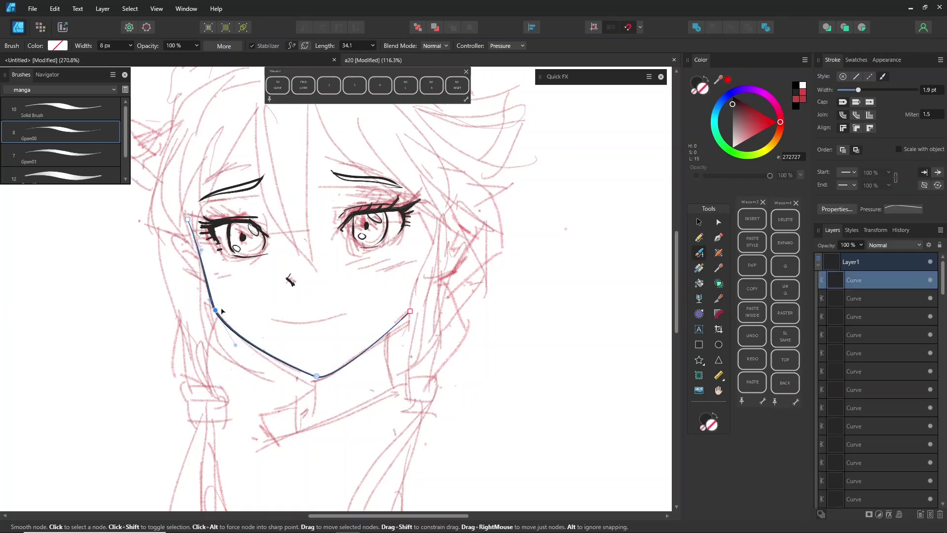
{"action": "left_click_drag", "start_coordinate": [858, 90], "coordinate": [859, 90]}
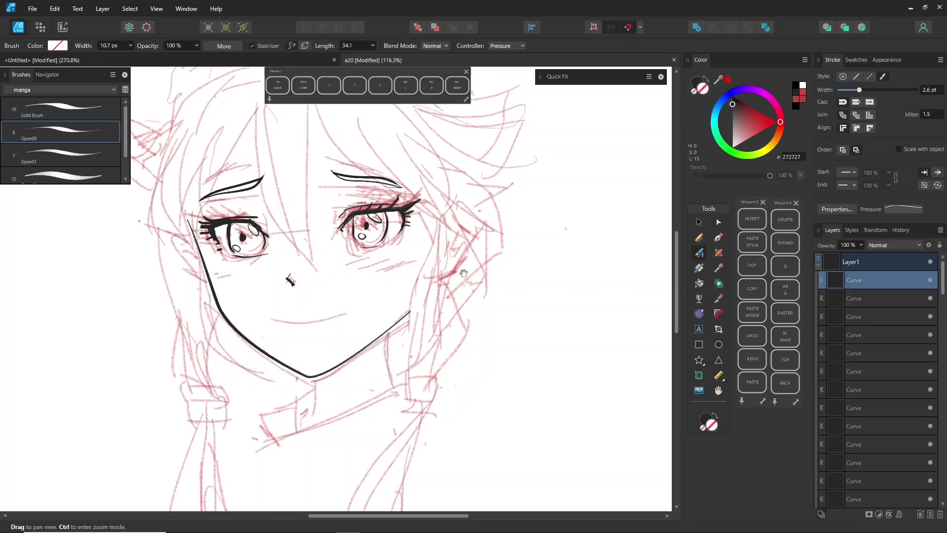
Ink the long bangs falling over the forehead and both eyes
{"action": "left_click_drag", "start_coordinate": [296, 147], "coordinate": [348, 260]}
{"action": "mouse_move", "coordinate": [326, 196]}
{"action": "left_mouse_down"}
{"action": "mouse_move", "coordinate": [306, 272]}
{"action": "mouse_move", "coordinate": [370, 372]}
{"action": "left_mouse_up"}
{"action": "mouse_move", "coordinate": [363, 202]}
{"action": "left_mouse_down"}
{"action": "mouse_move", "coordinate": [352, 321]}
{"action": "mouse_move", "coordinate": [371, 370]}
{"action": "left_mouse_up"}
{"action": "left_click_drag", "start_coordinate": [312, 219], "coordinate": [256, 310]}
{"action": "left_click_drag", "start_coordinate": [285, 223], "coordinate": [237, 365]}
{"action": "mouse_move", "coordinate": [242, 250]}
{"action": "left_mouse_down"}
{"action": "mouse_move", "coordinate": [229, 350]}
{"action": "mouse_move", "coordinate": [247, 370]}
{"action": "left_mouse_up"}
{"action": "left_click_drag", "start_coordinate": [362, 207], "coordinate": [495, 329]}
{"action": "left_click_drag", "start_coordinate": [417, 227], "coordinate": [467, 315]}
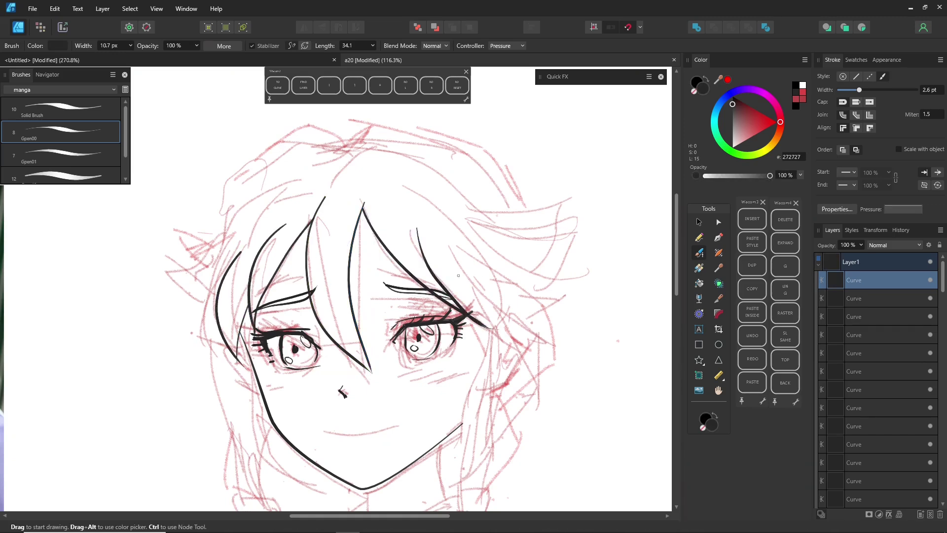
Ink the left-hand side locks and the outer hair contour over the head, and reshape the crown's curve
{"action": "mouse_move", "coordinate": [225, 344]}
{"action": "left_mouse_down"}
{"action": "mouse_move", "coordinate": [200, 302]}
{"action": "mouse_move", "coordinate": [248, 236]}
{"action": "left_mouse_up"}
{"action": "left_click_drag", "start_coordinate": [203, 305], "coordinate": [225, 221]}
{"action": "mouse_move", "coordinate": [190, 263]}
{"action": "left_mouse_down"}
{"action": "mouse_move", "coordinate": [235, 197]}
{"action": "mouse_move", "coordinate": [348, 142]}
{"action": "mouse_move", "coordinate": [520, 212]}
{"action": "left_mouse_up"}
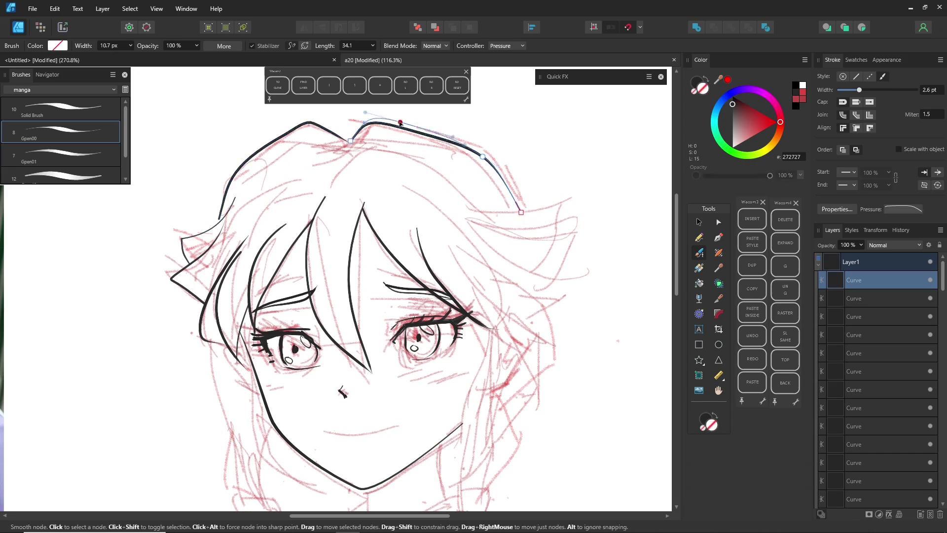
{"action": "left_click_drag", "start_coordinate": [399, 122], "coordinate": [401, 118]}
Ink the strands spreading from the centre parting and the flicked locks on the right side of the hair
{"action": "mouse_move", "coordinate": [348, 147]}
{"action": "left_mouse_down"}
{"action": "mouse_move", "coordinate": [337, 187]}
{"action": "mouse_move", "coordinate": [214, 279]}
{"action": "left_mouse_up"}
{"action": "left_click_drag", "start_coordinate": [355, 181], "coordinate": [457, 211]}
{"action": "left_click_drag", "start_coordinate": [428, 168], "coordinate": [517, 211]}
{"action": "left_click_drag", "start_coordinate": [560, 207], "coordinate": [537, 265]}
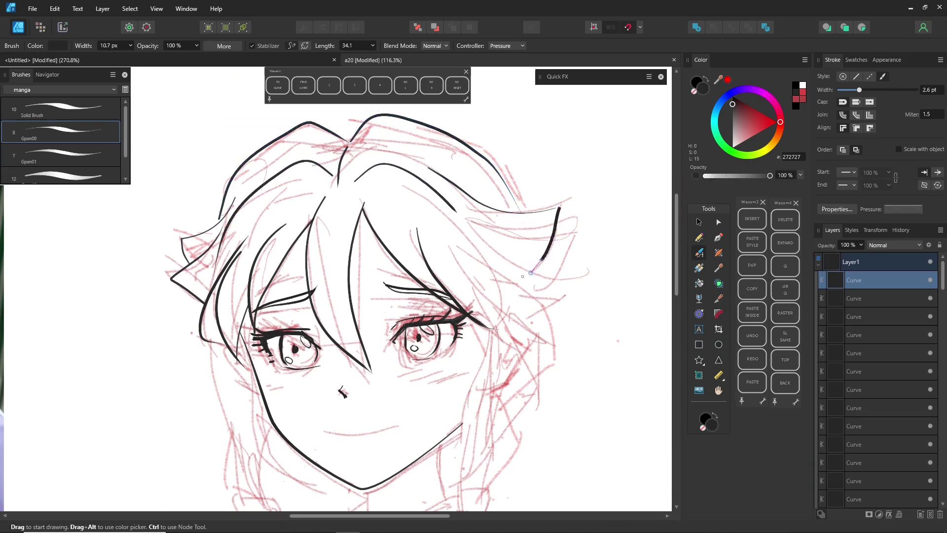
{"action": "mouse_move", "coordinate": [457, 210]}
{"action": "left_mouse_down"}
{"action": "mouse_move", "coordinate": [574, 236]}
{"action": "mouse_move", "coordinate": [505, 250]}
{"action": "mouse_move", "coordinate": [579, 275]}
{"action": "left_mouse_up"}
Restore the Gpen00 brush width to 8 px and ink the tip of the middle flicked lock
{"action": "double_click", "coordinate": [80, 137]}
{"action": "left_click", "coordinate": [615, 127]}
{"action": "left_click_drag", "start_coordinate": [573, 235], "coordinate": [553, 275]}
{"action": "left_click_drag", "start_coordinate": [516, 318], "coordinate": [583, 274]}
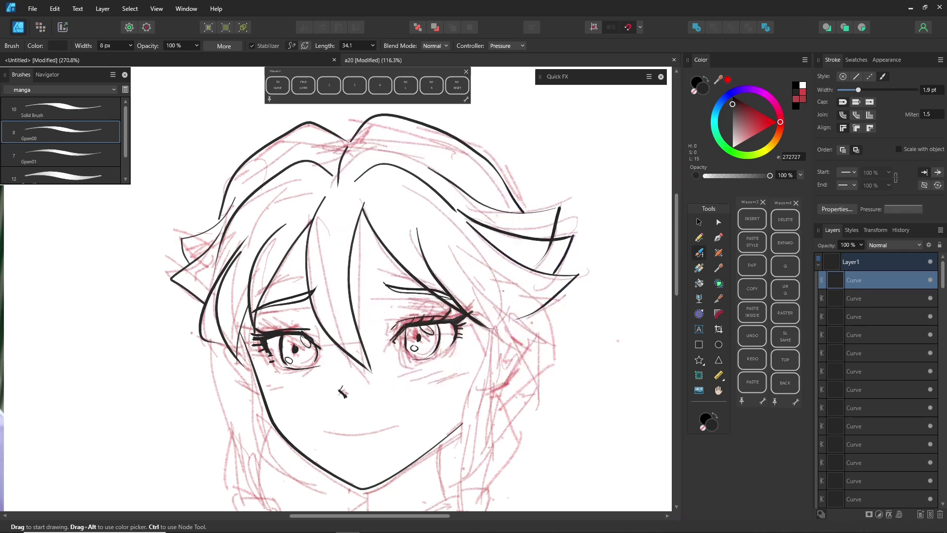
{"action": "key", "text": "ctrl+z"}
Ink and adjust the lowest right-hand hair lock, and draw the curved smiling mouth
{"action": "mouse_move", "coordinate": [448, 249]}
{"action": "left_mouse_down"}
{"action": "mouse_move", "coordinate": [545, 342]}
{"action": "mouse_move", "coordinate": [545, 357]}
{"action": "left_mouse_up"}
{"action": "left_click", "coordinate": [523, 285], "text": "ctrl"}
{"action": "left_click_drag", "start_coordinate": [522, 284], "coordinate": [525, 282]}
{"action": "left_click_drag", "start_coordinate": [534, 295], "coordinate": [587, 271]}
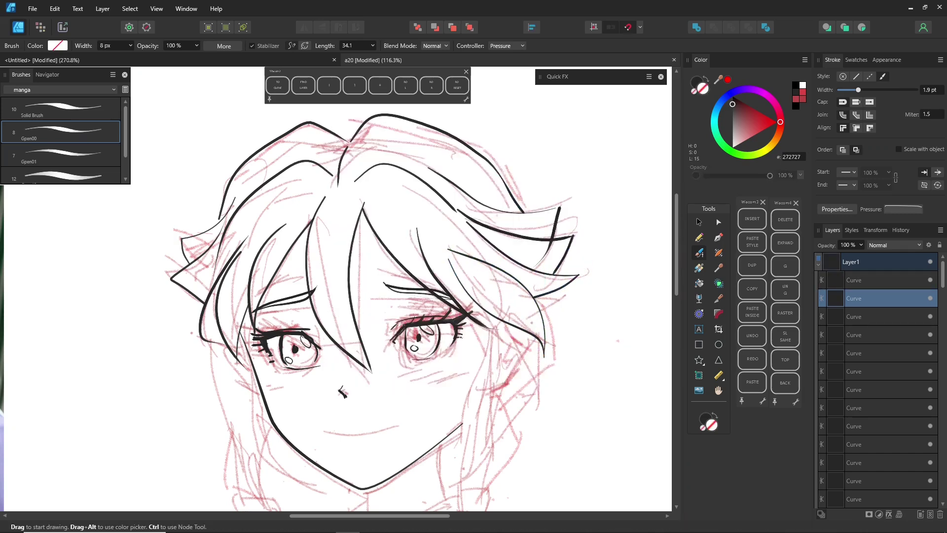
{"action": "left_click_drag", "start_coordinate": [395, 425], "coordinate": [363, 435]}
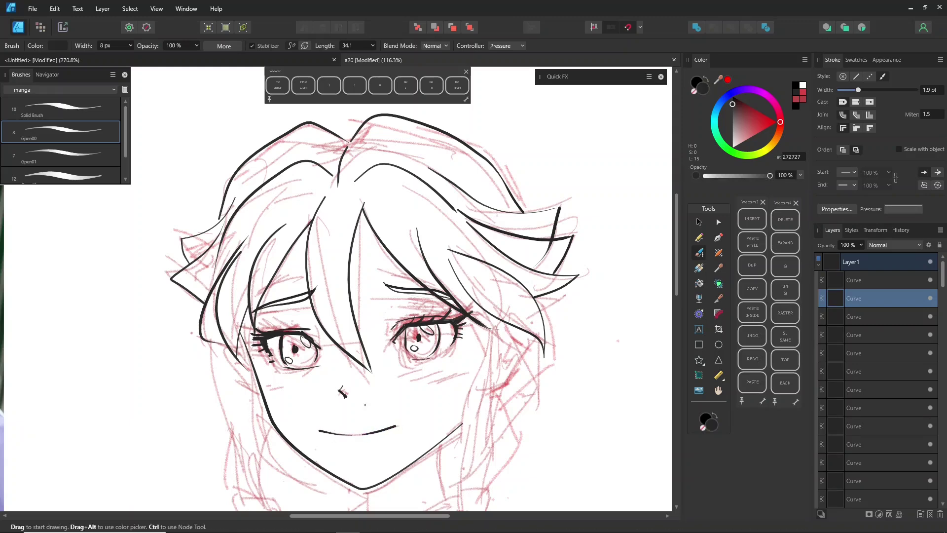
Set the Gpen01 brush width to 5 px and lower its size variance
{"action": "left_click", "coordinate": [819, 266]}
{"action": "double_click", "coordinate": [63, 155]}
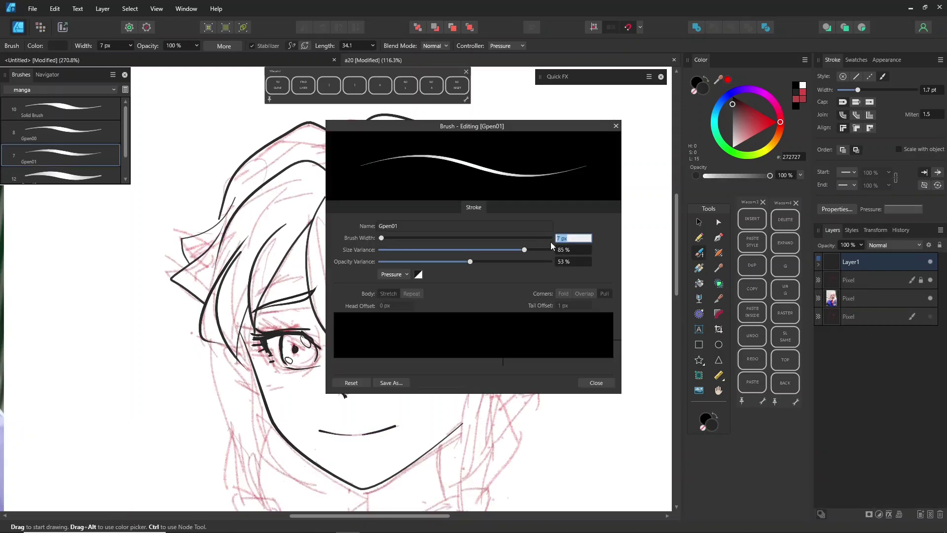
{"action": "type", "text": "5"}
{"action": "left_click_drag", "start_coordinate": [524, 250], "coordinate": [495, 251]}
{"action": "left_click", "coordinate": [596, 383]}
Add thin detail strands to the bangs, parting, crown and right-hand flicked lock with the Gpen01 brush
{"action": "left_click_drag", "start_coordinate": [344, 207], "coordinate": [351, 317]}
{"action": "key", "text": "ctrl+z"}
{"action": "left_click_drag", "start_coordinate": [346, 224], "coordinate": [371, 370]}
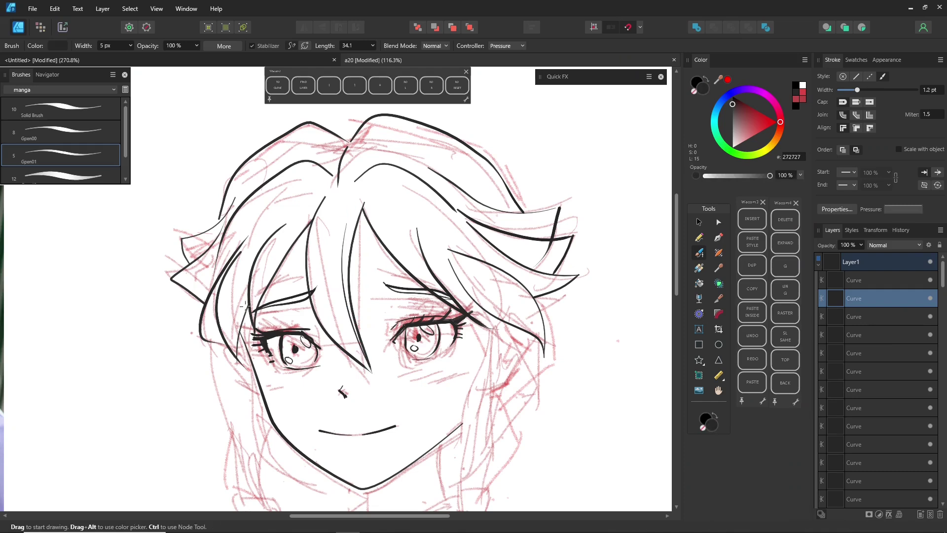
{"action": "left_click_drag", "start_coordinate": [261, 225], "coordinate": [245, 306]}
{"action": "left_click_drag", "start_coordinate": [386, 198], "coordinate": [479, 252]}
{"action": "left_click_drag", "start_coordinate": [347, 163], "coordinate": [405, 160]}
{"action": "mouse_move", "coordinate": [283, 141]}
{"action": "left_mouse_down"}
{"action": "mouse_move", "coordinate": [333, 156]}
{"action": "mouse_move", "coordinate": [334, 148]}
{"action": "left_mouse_up"}
{"action": "mouse_move", "coordinate": [363, 128]}
{"action": "left_mouse_down"}
{"action": "mouse_move", "coordinate": [351, 147]}
{"action": "mouse_move", "coordinate": [434, 135]}
{"action": "left_mouse_up"}
{"action": "left_click_drag", "start_coordinate": [438, 177], "coordinate": [559, 211]}
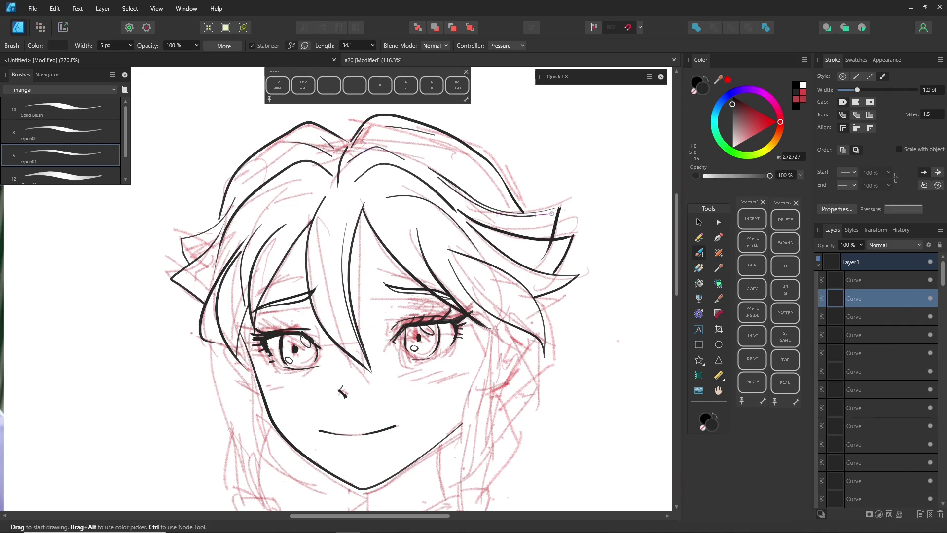
{"action": "left_click", "coordinate": [554, 239], "text": "ctrl"}
{"action": "left_click", "coordinate": [556, 223], "text": "ctrl"}
{"action": "mouse_move", "coordinate": [522, 315]}
{"action": "left_mouse_down"}
{"action": "mouse_move", "coordinate": [512, 260]}
{"action": "mouse_move", "coordinate": [519, 204]}
{"action": "mouse_move", "coordinate": [481, 240]}
{"action": "mouse_move", "coordinate": [453, 363]}
{"action": "left_mouse_up"}
Set the stabilizer length to 7 and ink the long lock framing the right side of the face with Gpen00
{"action": "left_click", "coordinate": [352, 46]}
{"action": "type", "text": "7"}
{"action": "key", "text": "Return"}
{"action": "left_click", "coordinate": [61, 132]}
{"action": "key", "text": "ctrl+z"}
{"action": "key", "text": "ctrl+z"}
{"action": "left_click_drag", "start_coordinate": [484, 220], "coordinate": [439, 368]}
{"action": "key", "text": "ctrl+z"}
{"action": "mouse_move", "coordinate": [471, 211]}
{"action": "left_mouse_down"}
{"action": "mouse_move", "coordinate": [471, 258]}
{"action": "mouse_move", "coordinate": [430, 366]}
{"action": "left_mouse_up"}
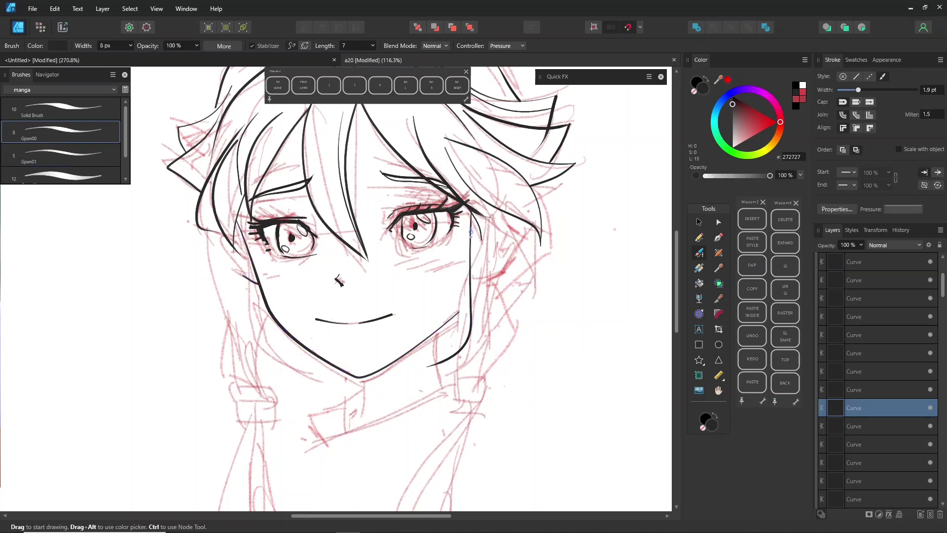
Ink the lock framing the left side of the face and the hair strands behind both side locks
{"action": "left_click_drag", "start_coordinate": [245, 241], "coordinate": [310, 379]}
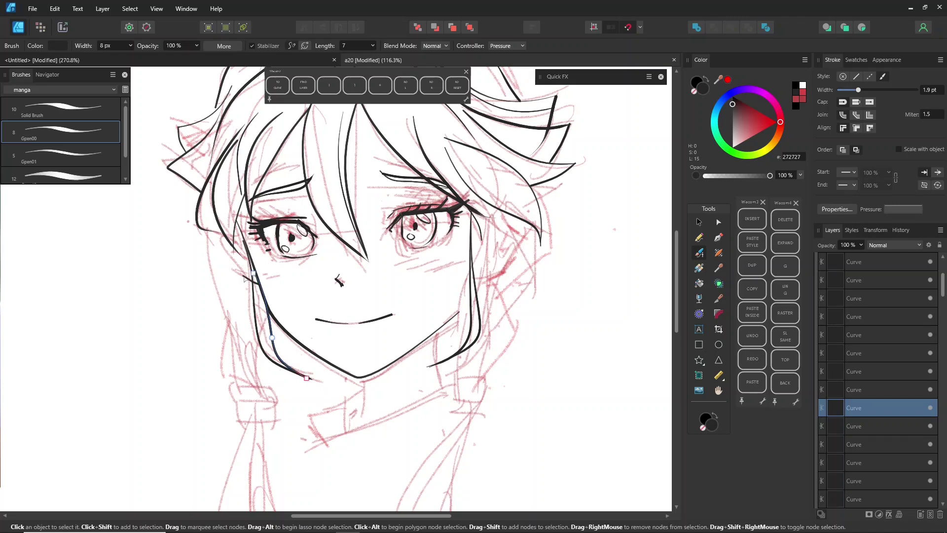
{"action": "left_click", "coordinate": [270, 330], "text": "ctrl"}
{"action": "left_click_drag", "start_coordinate": [502, 227], "coordinate": [515, 242]}
{"action": "key", "text": "ctrl+z"}
{"action": "mouse_move", "coordinate": [204, 213]}
{"action": "left_mouse_down"}
{"action": "mouse_move", "coordinate": [221, 273]}
{"action": "mouse_move", "coordinate": [231, 263]}
{"action": "left_mouse_up"}
{"action": "left_click_drag", "start_coordinate": [222, 231], "coordinate": [230, 262]}
{"action": "mouse_move", "coordinate": [495, 240]}
{"action": "left_mouse_down"}
{"action": "mouse_move", "coordinate": [517, 209]}
{"action": "mouse_move", "coordinate": [533, 297]}
{"action": "left_mouse_up"}
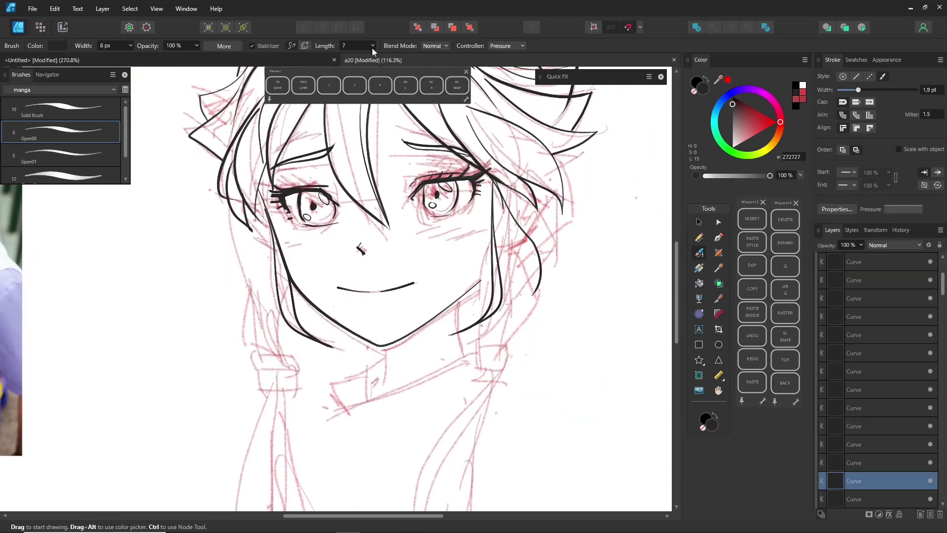
Set the stabilizer length to 36 and ink the outer strands of the braid on the right side of the face
{"action": "left_click_drag", "start_coordinate": [372, 46], "coordinate": [392, 55]}
{"action": "left_click_drag", "start_coordinate": [527, 201], "coordinate": [539, 286]}
{"action": "left_click_drag", "start_coordinate": [545, 245], "coordinate": [551, 246]}
{"action": "mouse_move", "coordinate": [504, 208]}
{"action": "left_mouse_down"}
{"action": "mouse_move", "coordinate": [524, 277]}
{"action": "mouse_move", "coordinate": [505, 346]}
{"action": "left_mouse_up"}
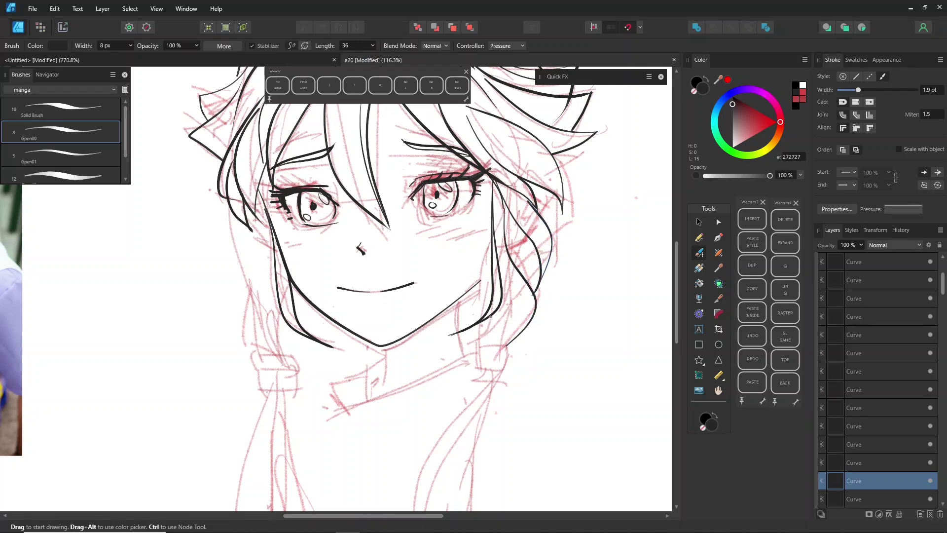
Ink the strands of the left braid, replacing a misplaced stroke, and add the remaining lower strands to both braids
{"action": "left_click_drag", "start_coordinate": [233, 216], "coordinate": [273, 323]}
{"action": "left_click_drag", "start_coordinate": [272, 198], "coordinate": [257, 304]}
{"action": "left_click", "coordinate": [271, 199], "text": "ctrl"}
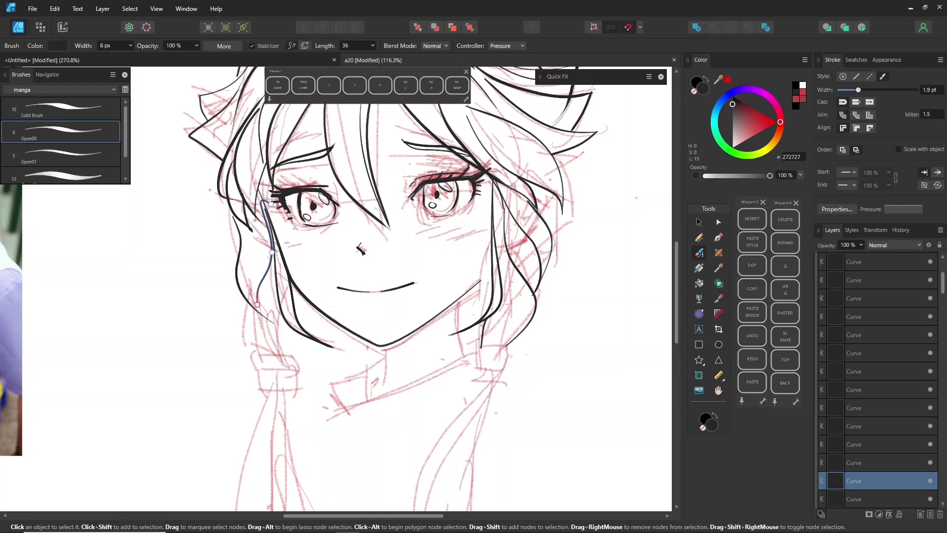
{"action": "left_click", "coordinate": [789, 222]}
{"action": "mouse_move", "coordinate": [264, 246]}
{"action": "left_mouse_down"}
{"action": "mouse_move", "coordinate": [273, 323]}
{"action": "mouse_move", "coordinate": [260, 356]}
{"action": "left_mouse_up"}
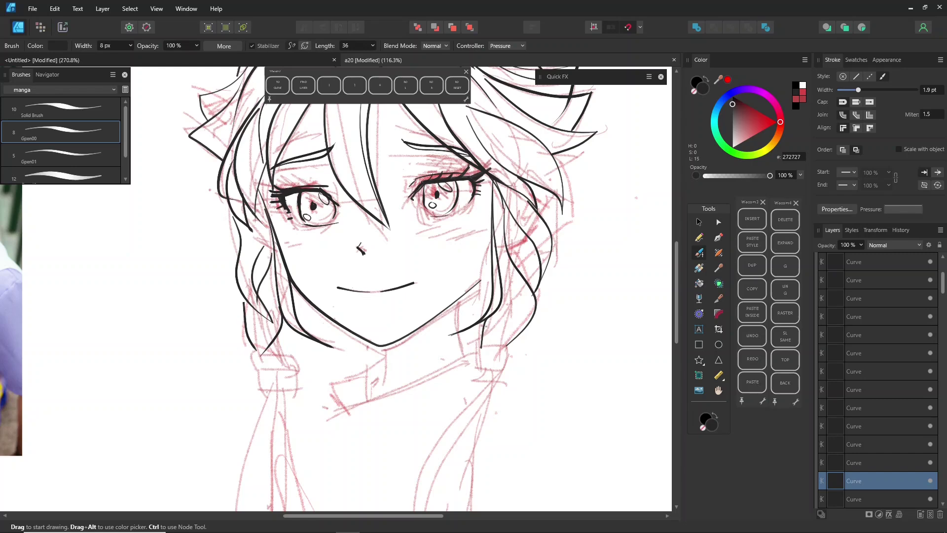
{"action": "left_click_drag", "start_coordinate": [490, 241], "coordinate": [481, 335]}
{"action": "left_click_drag", "start_coordinate": [281, 326], "coordinate": [279, 354]}
{"action": "mouse_move", "coordinate": [567, 295]}
{"action": "left_mouse_down"}
{"action": "mouse_move", "coordinate": [569, 309]}
{"action": "mouse_move", "coordinate": [553, 265]}
{"action": "left_mouse_up"}
Ink the neck lines below the chin and the outline of the collar
{"action": "left_click_drag", "start_coordinate": [371, 317], "coordinate": [365, 362]}
{"action": "left_click_drag", "start_coordinate": [446, 269], "coordinate": [448, 323]}
{"action": "left_click", "coordinate": [448, 322], "text": "ctrl"}
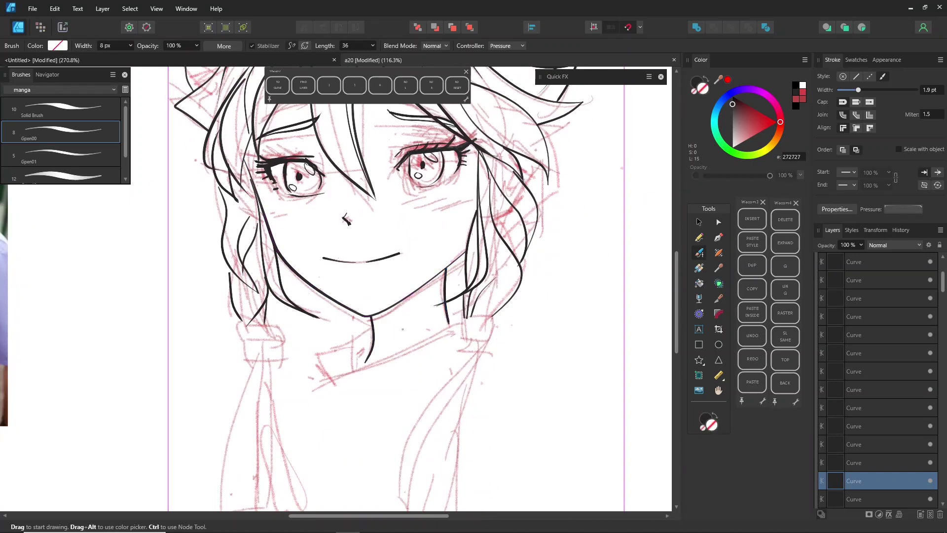
{"action": "mouse_move", "coordinate": [369, 335]}
{"action": "left_mouse_down"}
{"action": "mouse_move", "coordinate": [330, 379]}
{"action": "mouse_move", "coordinate": [471, 316]}
{"action": "left_mouse_up"}
{"action": "left_click_drag", "start_coordinate": [435, 305], "coordinate": [479, 309]}
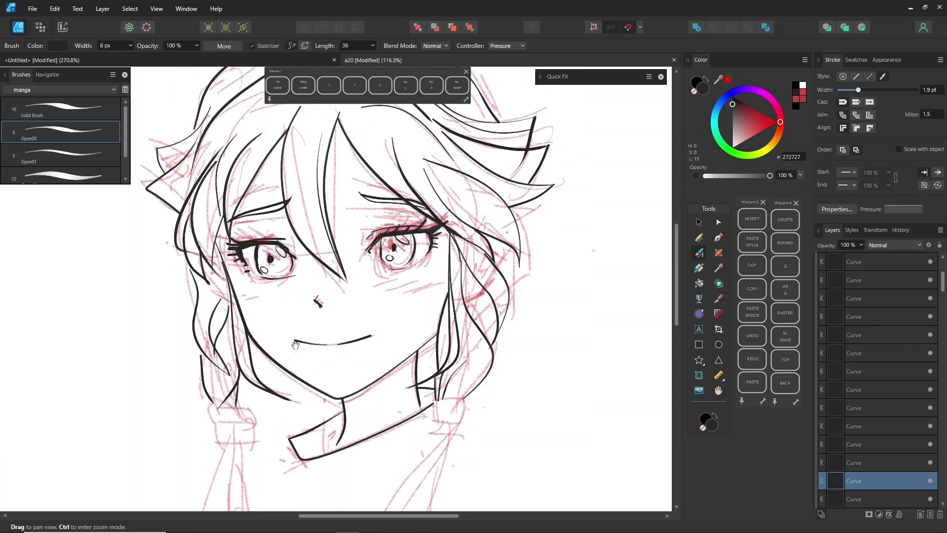
Draw thin blush lines under both eyes with Gpen01 and add the outer bulging strand to the right braid
{"action": "left_click", "coordinate": [59, 155]}
{"action": "left_click_drag", "start_coordinate": [375, 291], "coordinate": [420, 278]}
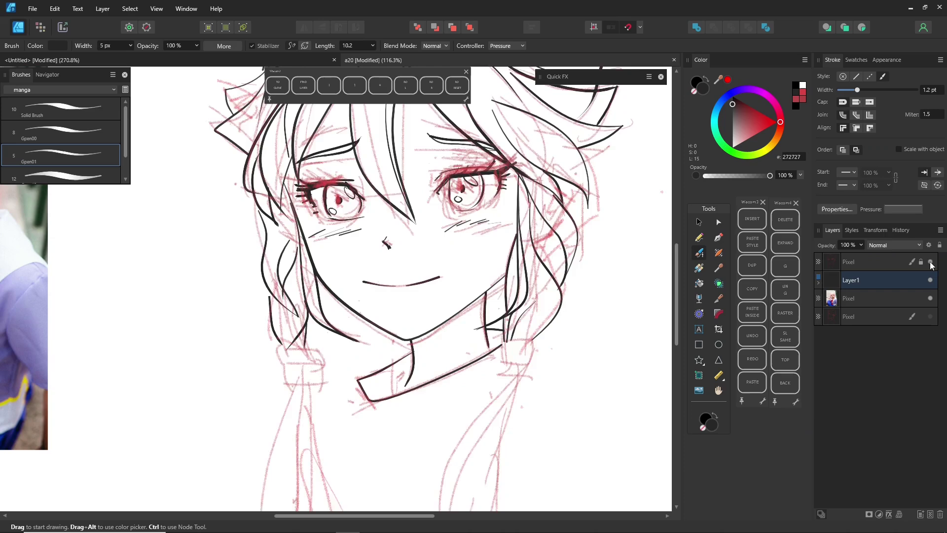
{"action": "key", "text": "ctrl+0"}
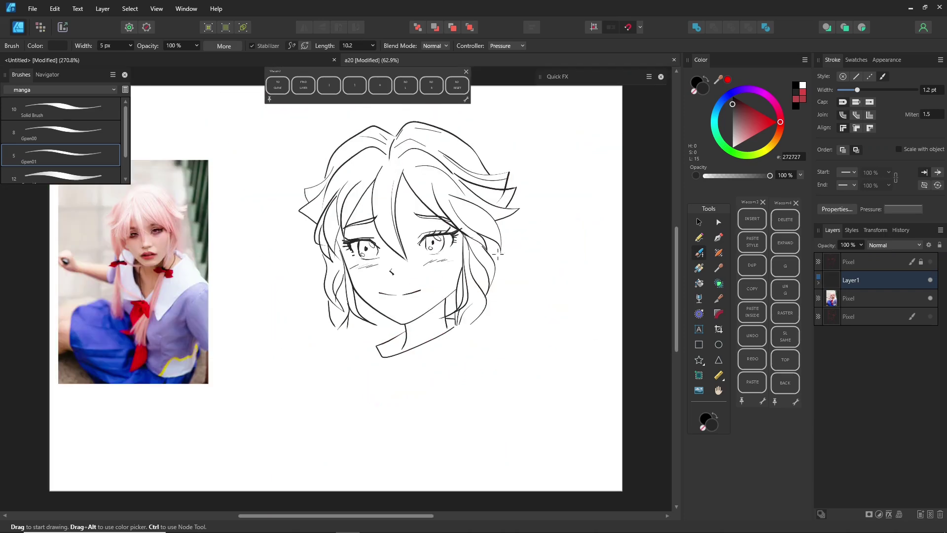
{"action": "left_click_drag", "start_coordinate": [500, 249], "coordinate": [492, 280]}
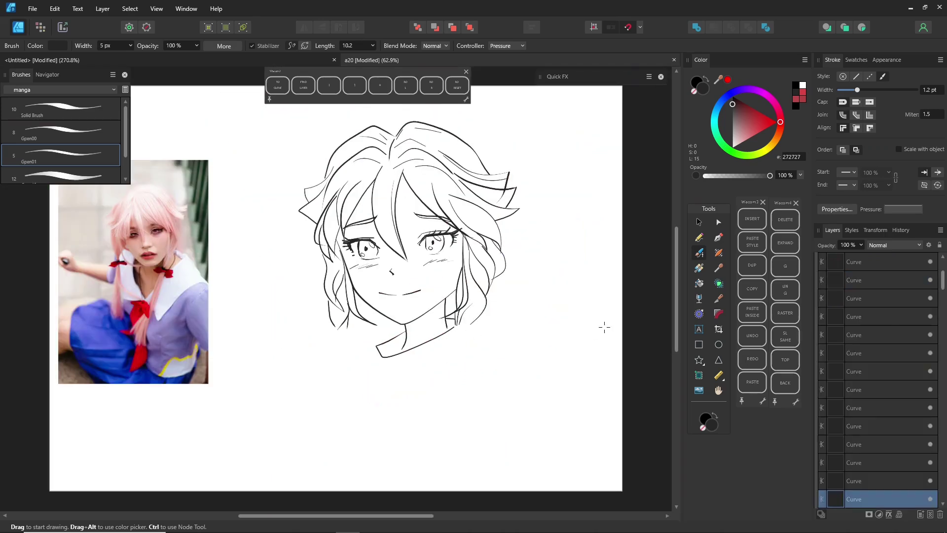
Ink the hair ties at the ends of the left and right braids over the sketch
{"action": "mouse_move", "coordinate": [261, 309]}
{"action": "left_mouse_down"}
{"action": "mouse_move", "coordinate": [302, 311]}
{"action": "mouse_move", "coordinate": [304, 326]}
{"action": "left_mouse_up"}
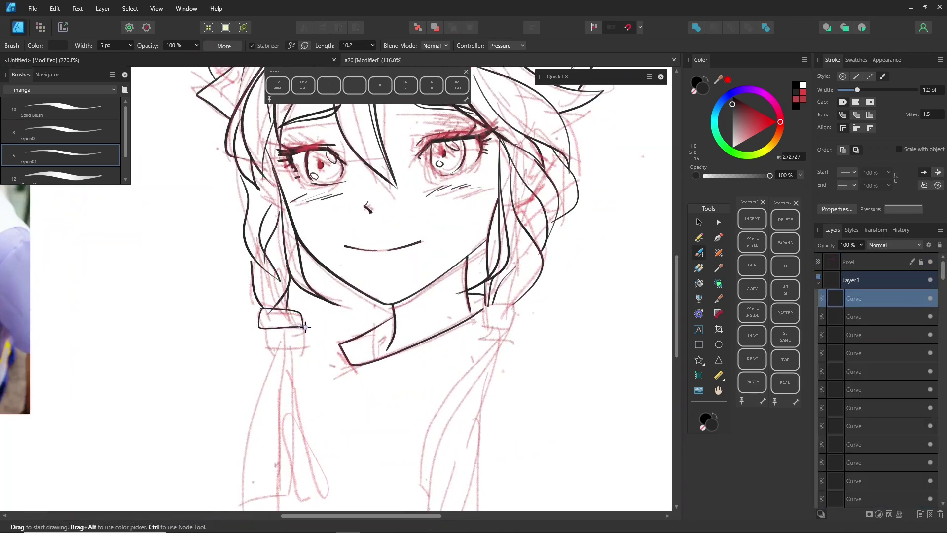
{"action": "left_click", "coordinate": [62, 132]}
{"action": "left_click_drag", "start_coordinate": [482, 305], "coordinate": [517, 305]}
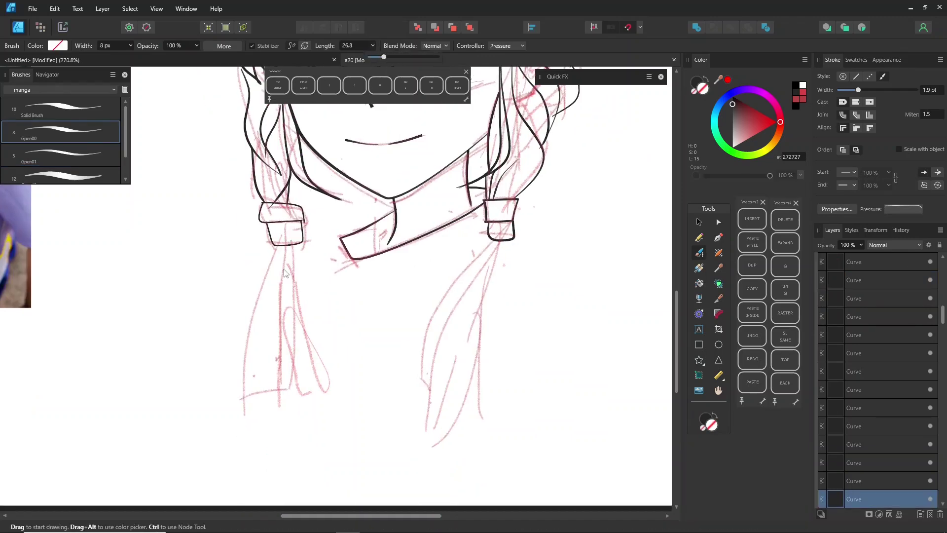
Ink the loose hair hanging below the left hair tie with Gpen00 at stabilizer length 26.8
{"action": "mouse_move", "coordinate": [274, 245]}
{"action": "left_mouse_down"}
{"action": "mouse_move", "coordinate": [241, 412]}
{"action": "mouse_move", "coordinate": [327, 391]}
{"action": "left_mouse_up"}
{"action": "mouse_move", "coordinate": [291, 267]}
{"action": "left_mouse_down"}
{"action": "mouse_move", "coordinate": [299, 323]}
{"action": "mouse_move", "coordinate": [326, 391]}
{"action": "mouse_move", "coordinate": [290, 397]}
{"action": "left_mouse_up"}
{"action": "left_click_drag", "start_coordinate": [239, 411], "coordinate": [300, 390]}
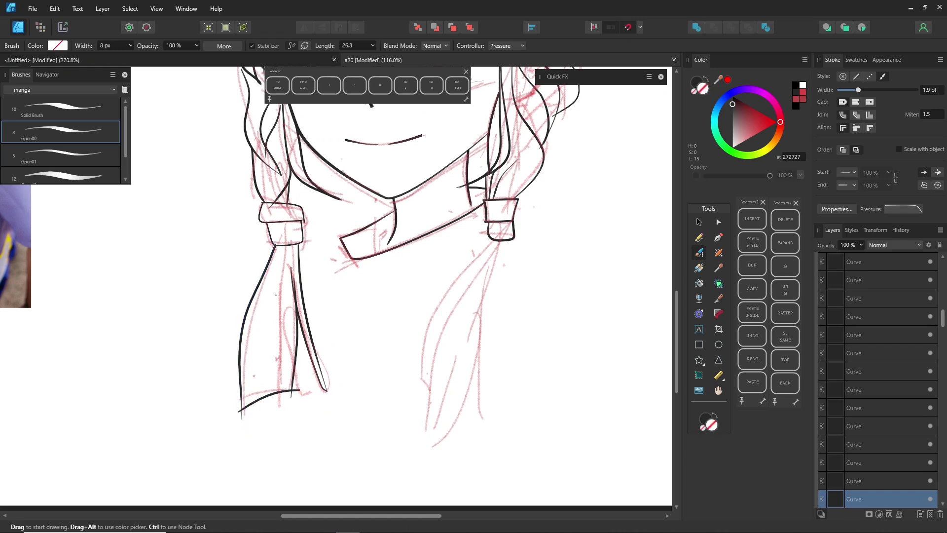
{"action": "left_click_drag", "start_coordinate": [284, 248], "coordinate": [260, 374]}
{"action": "left_click_drag", "start_coordinate": [286, 292], "coordinate": [279, 383]}
Ink the outline, inner strands and tip of the loose hair below the right hair tie
{"action": "mouse_move", "coordinate": [489, 237]}
{"action": "left_mouse_down"}
{"action": "mouse_move", "coordinate": [422, 390]}
{"action": "mouse_move", "coordinate": [431, 390]}
{"action": "left_mouse_up"}
{"action": "left_click_drag", "start_coordinate": [483, 262], "coordinate": [414, 453]}
{"action": "left_click_drag", "start_coordinate": [458, 360], "coordinate": [410, 455]}
{"action": "left_click_drag", "start_coordinate": [510, 239], "coordinate": [424, 452]}
{"action": "left_click_drag", "start_coordinate": [412, 433], "coordinate": [437, 448]}
{"action": "left_click_drag", "start_coordinate": [502, 242], "coordinate": [481, 319]}
{"action": "scroll", "coordinate": [445, 351], "scroll_direction": "down", "scroll_amount": 2}
{"action": "left_click_drag", "start_coordinate": [520, 252], "coordinate": [565, 290]}
{"action": "scroll", "coordinate": [822, 285], "scroll_direction": "up", "scroll_amount": 10}
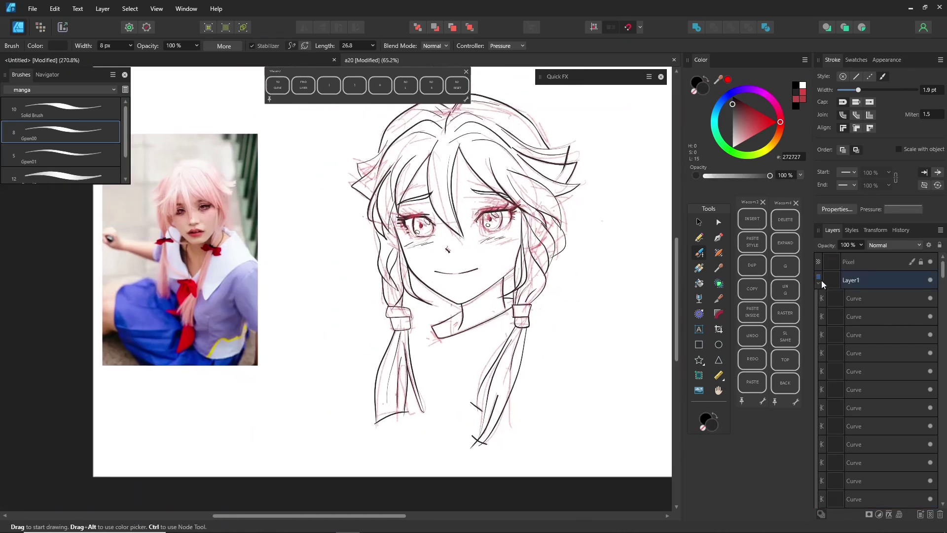
Hide the rough sketch layer and flip Layer1 horizontally to check the drawing mirrored
{"action": "left_click", "coordinate": [819, 283]}
{"action": "left_click", "coordinate": [930, 262]}
{"action": "left_click", "coordinate": [875, 282]}
{"action": "left_click", "coordinate": [698, 222]}
{"action": "left_click", "coordinate": [304, 28]}
Undo a stroke below the right hair tie and add a strand to the braid above it
{"action": "left_click", "coordinate": [699, 253]}
{"action": "left_click_drag", "start_coordinate": [525, 334], "coordinate": [527, 413]}
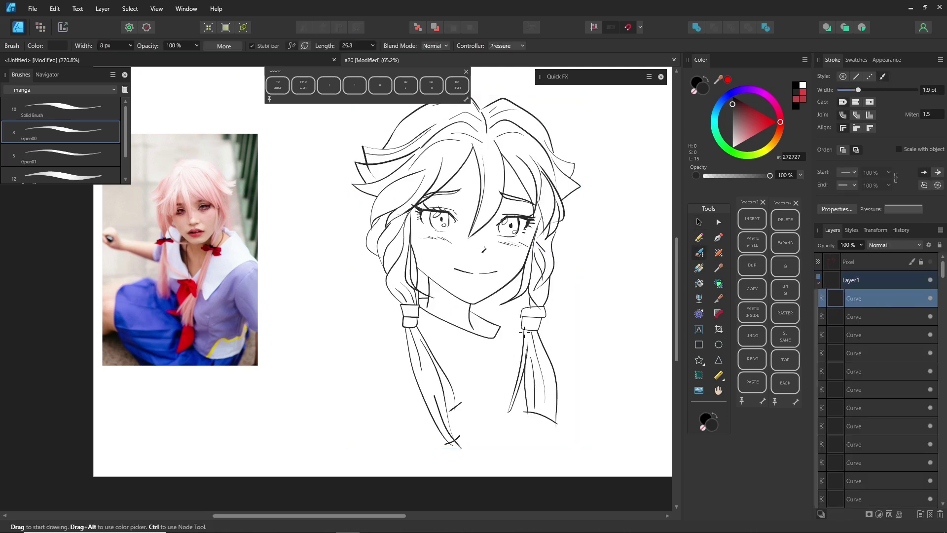
{"action": "key", "text": "ctrl+z"}
{"action": "left_click_drag", "start_coordinate": [543, 226], "coordinate": [551, 286]}
Refine the collar and neck curves below the chin and the outer crown curve right of the parting
{"action": "scroll", "coordinate": [373, 347], "scroll_direction": "up", "scroll_amount": 2}
{"action": "left_click_drag", "start_coordinate": [489, 427], "coordinate": [345, 378]}
{"action": "left_click", "coordinate": [343, 378], "text": "ctrl"}
{"action": "mouse_move", "coordinate": [378, 257]}
{"action": "left_mouse_down"}
{"action": "mouse_move", "coordinate": [408, 369]}
{"action": "mouse_move", "coordinate": [382, 351]}
{"action": "mouse_move", "coordinate": [394, 378]}
{"action": "mouse_move", "coordinate": [394, 341]}
{"action": "left_mouse_up"}
{"action": "left_click", "coordinate": [409, 368], "text": "ctrl"}
{"action": "left_click", "coordinate": [394, 376], "text": "ctrl"}
{"action": "left_click", "coordinate": [452, 400], "text": "ctrl"}
{"action": "left_click_drag", "start_coordinate": [453, 388], "coordinate": [454, 381]}
{"action": "left_click", "coordinate": [611, 371], "text": "ctrl"}
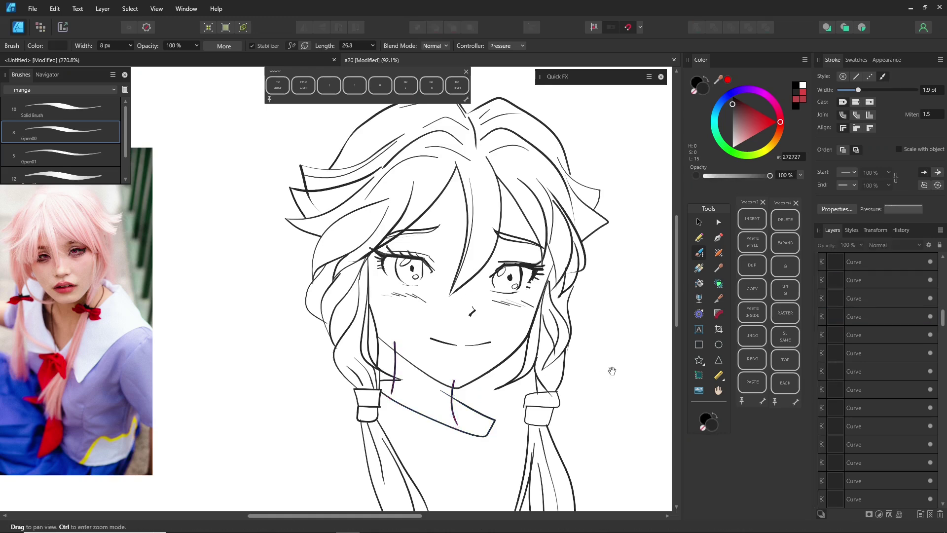
{"action": "scroll", "coordinate": [612, 371], "scroll_direction": "down", "scroll_amount": 3}
{"action": "left_click_drag", "start_coordinate": [423, 134], "coordinate": [493, 178]}
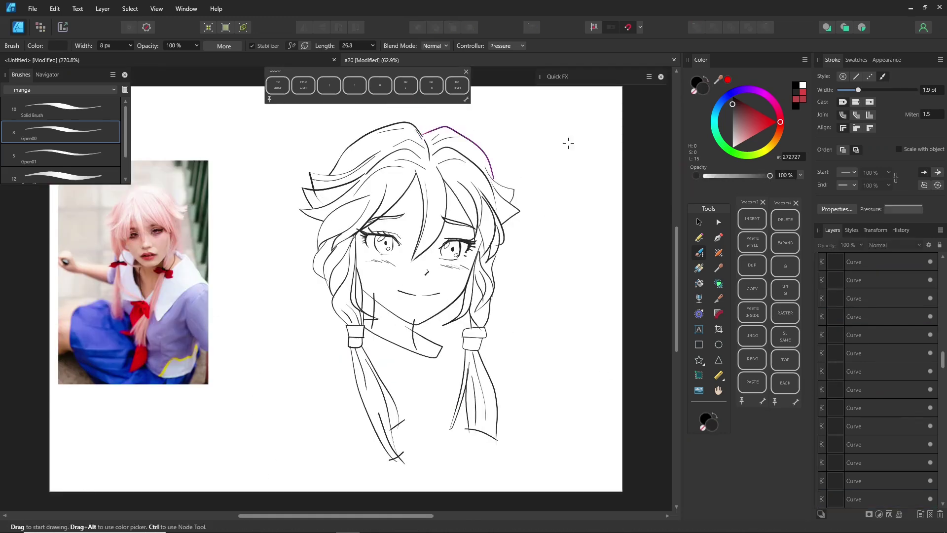
Select all the line art and trim overshooting line ends at the hair tips with the Shape Builder's delete action
{"action": "left_click", "coordinate": [699, 222]}
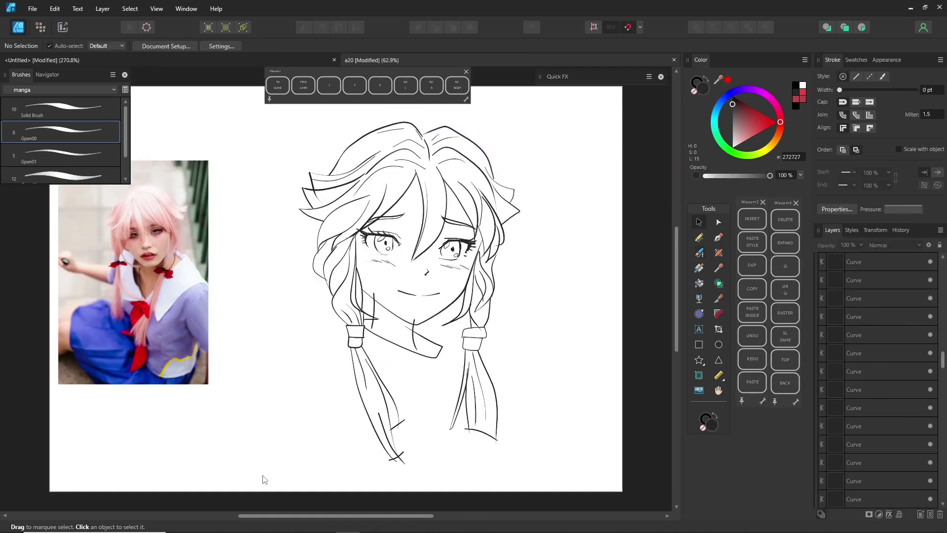
{"action": "left_click_drag", "start_coordinate": [263, 475], "coordinate": [555, 107]}
{"action": "left_click", "coordinate": [718, 283]}
{"action": "left_click", "coordinate": [93, 45]}
{"action": "left_click_drag", "start_coordinate": [404, 445], "coordinate": [397, 467]}
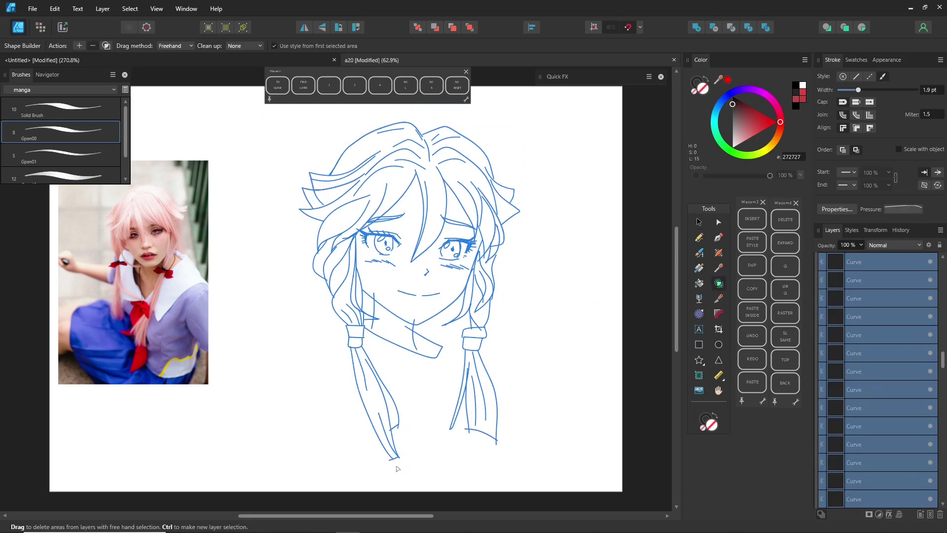
{"action": "left_click_drag", "start_coordinate": [499, 443], "coordinate": [463, 432]}
{"action": "scroll", "coordinate": [526, 264], "scroll_direction": "up", "scroll_amount": 3}
{"action": "left_click_drag", "start_coordinate": [448, 245], "coordinate": [446, 255]}
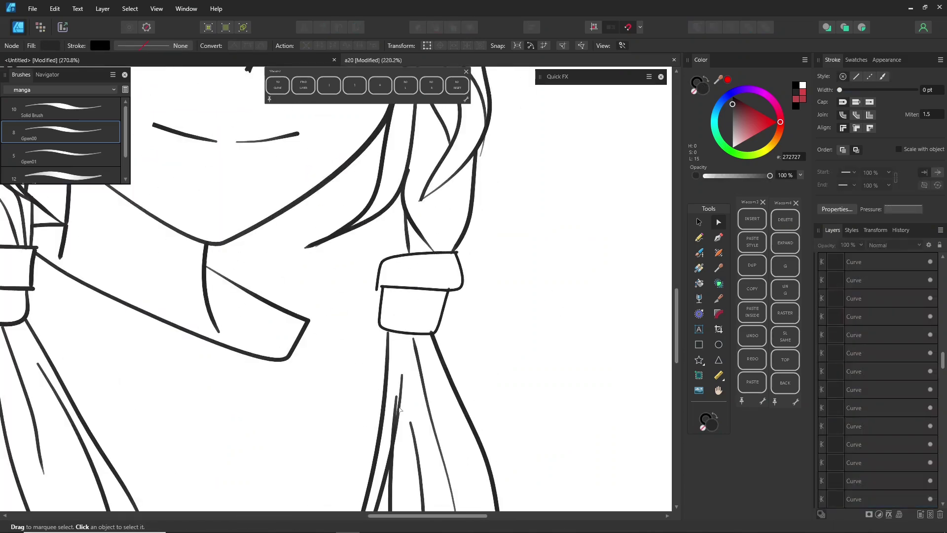
Reposition the curve nodes of the right hair tie so its upper and lower bands line up
{"action": "left_click", "coordinate": [399, 395]}
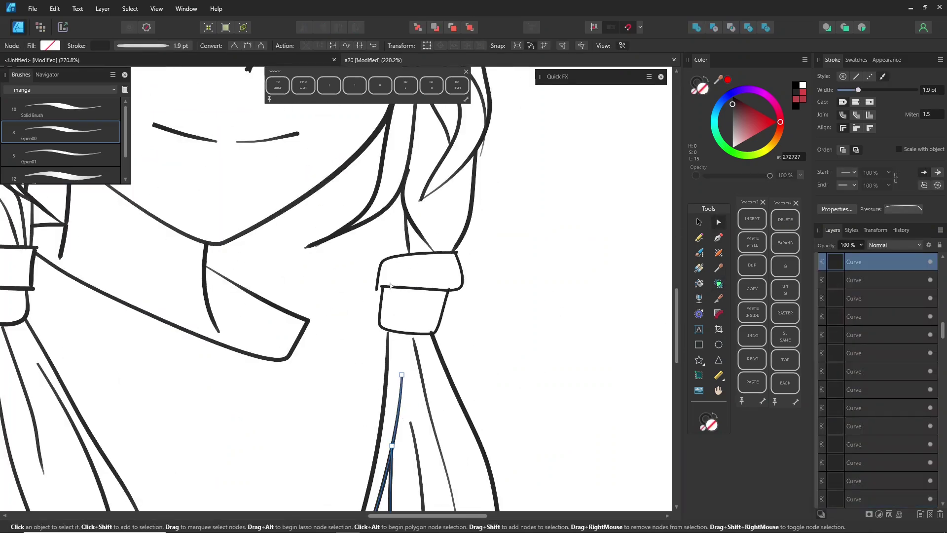
{"action": "left_click", "coordinate": [383, 287]}
{"action": "left_click", "coordinate": [380, 276]}
{"action": "left_click", "coordinate": [447, 305]}
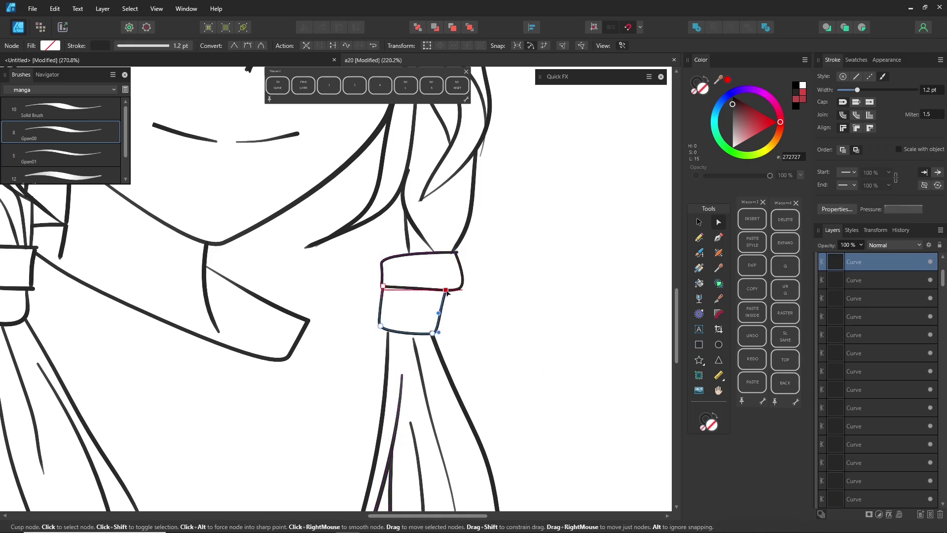
Trim the overlapping line ends along the outer left braid with the Shape Builder
{"action": "left_click_drag", "start_coordinate": [87, 228], "coordinate": [380, 464]}
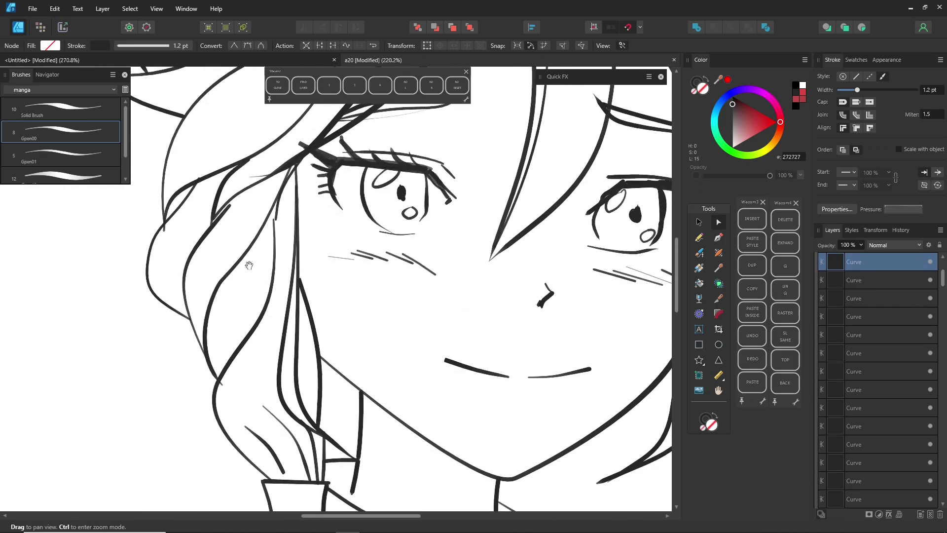
{"action": "left_click", "coordinate": [164, 229]}
{"action": "left_click", "coordinate": [719, 283]}
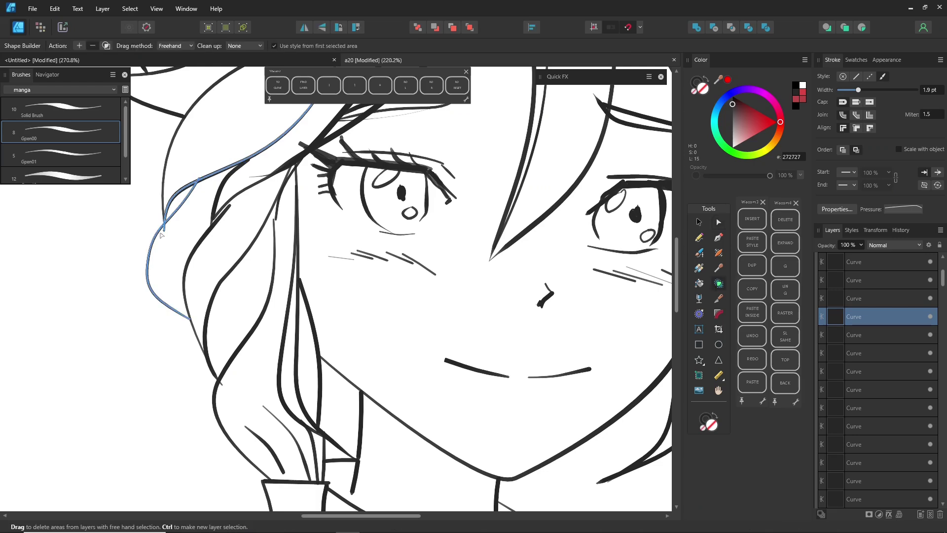
{"action": "left_click", "coordinate": [275, 253], "text": "ctrl"}
{"action": "key", "text": "ctrl+0"}
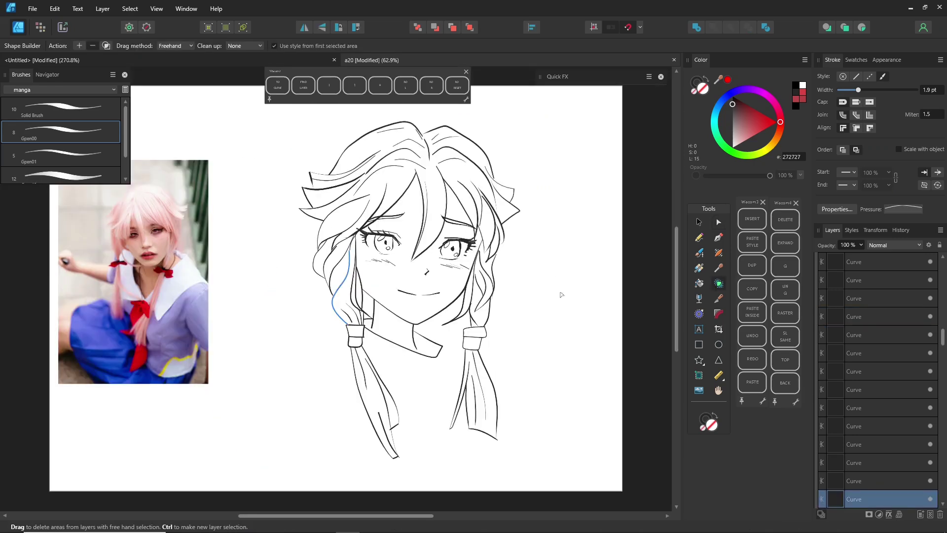
Select all the portrait's curves and turn on Scale with object for their strokes
{"action": "key", "text": "v"}
{"action": "left_click", "coordinate": [564, 277]}
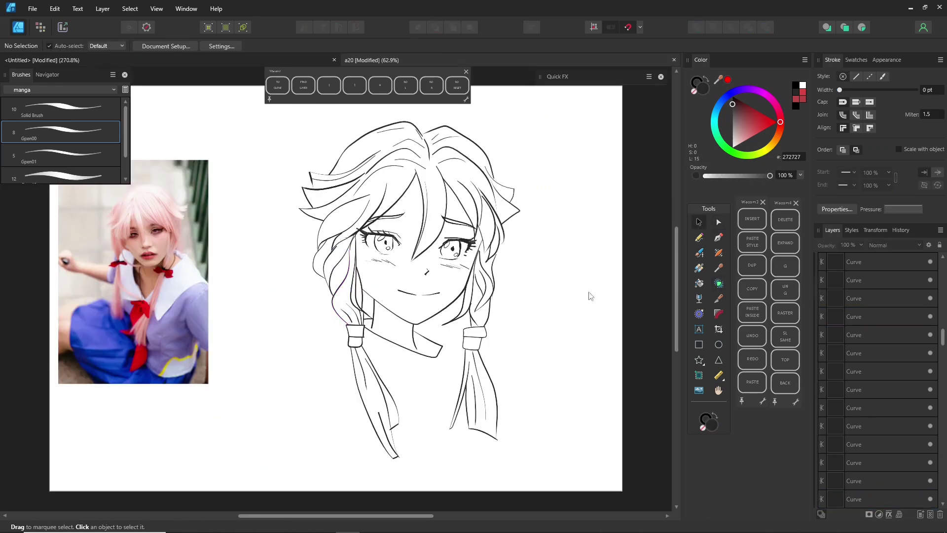
{"action": "left_click_drag", "start_coordinate": [274, 471], "coordinate": [590, 91]}
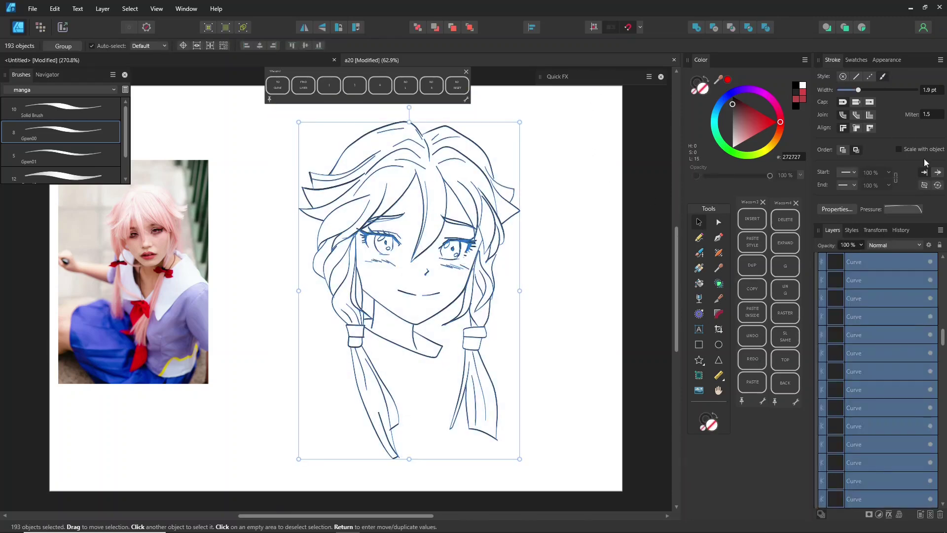
{"action": "left_click", "coordinate": [898, 149]}
Try scaling the whole portrait down to compare its stroke weight with and without Scale with object, undoing the resizing
{"action": "left_click_drag", "start_coordinate": [519, 121], "coordinate": [391, 307]}
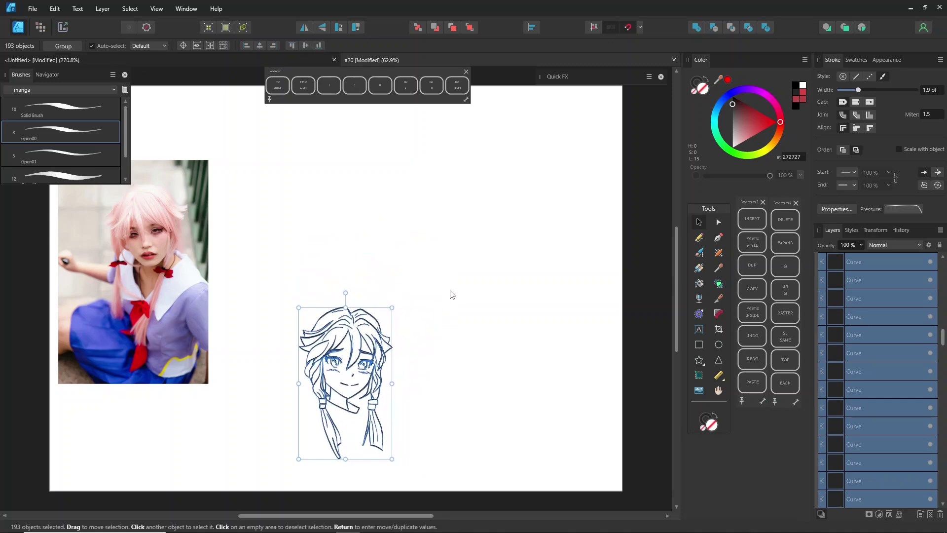
{"action": "left_click", "coordinate": [449, 294]}
{"action": "key", "text": "ctrl+z"}
{"action": "key", "text": "ctrl+z"}
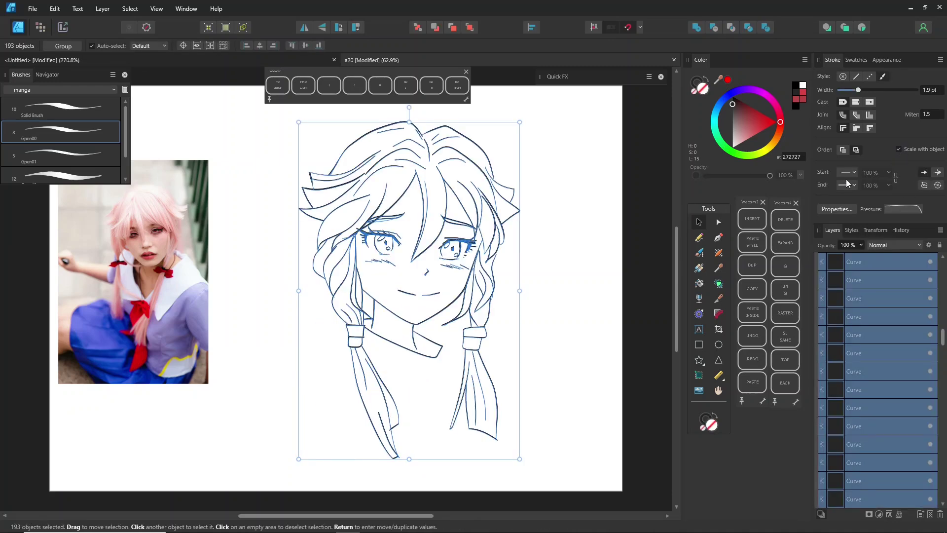
{"action": "key", "text": "ctrl+shift+z"}
{"action": "key", "text": "ctrl+shift+z"}
{"action": "key", "text": "ctrl+shift+z"}
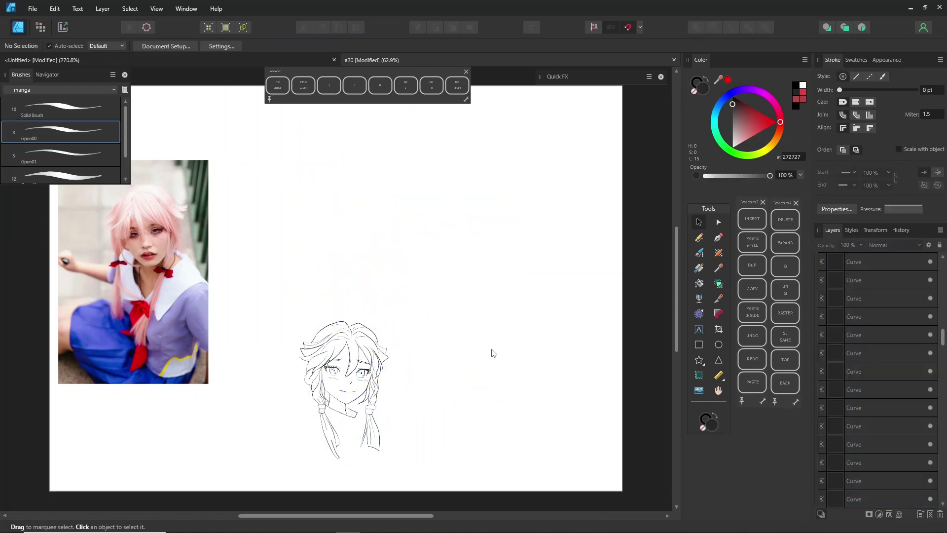
{"action": "key", "text": "ctrl+z"}
{"action": "key", "text": "ctrl+z"}
{"action": "left_click", "coordinate": [572, 343]}
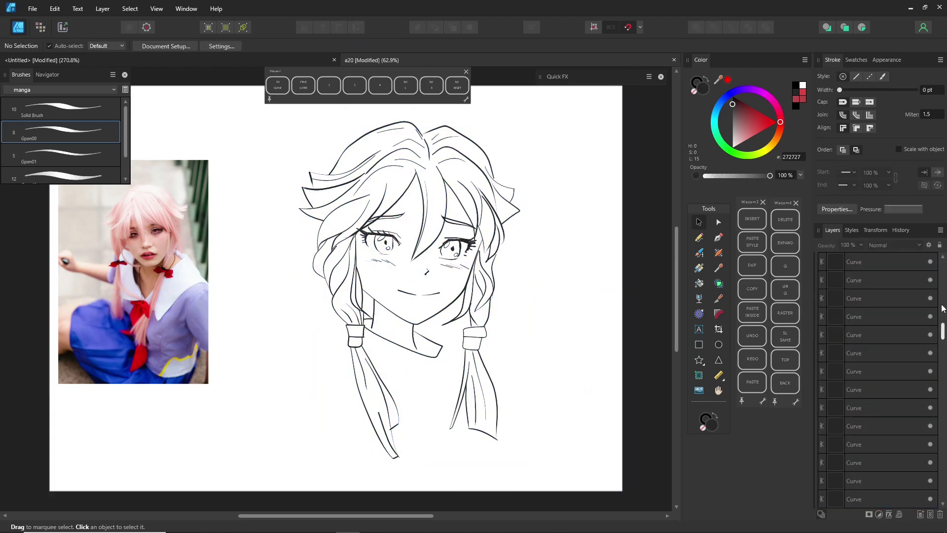
Collapse Layer1 and flip the line art horizontally back to its original orientation
{"action": "left_click_drag", "start_coordinate": [941, 305], "coordinate": [940, 246]}
{"action": "left_click", "coordinate": [889, 282]}
{"action": "left_click", "coordinate": [818, 283]}
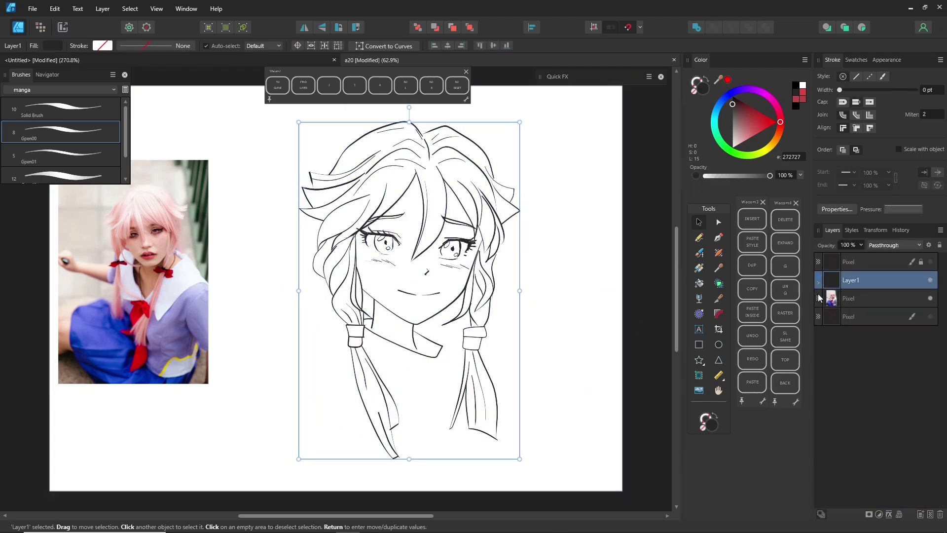
{"action": "left_click", "coordinate": [304, 28]}
{"action": "left_click", "coordinate": [575, 295]}
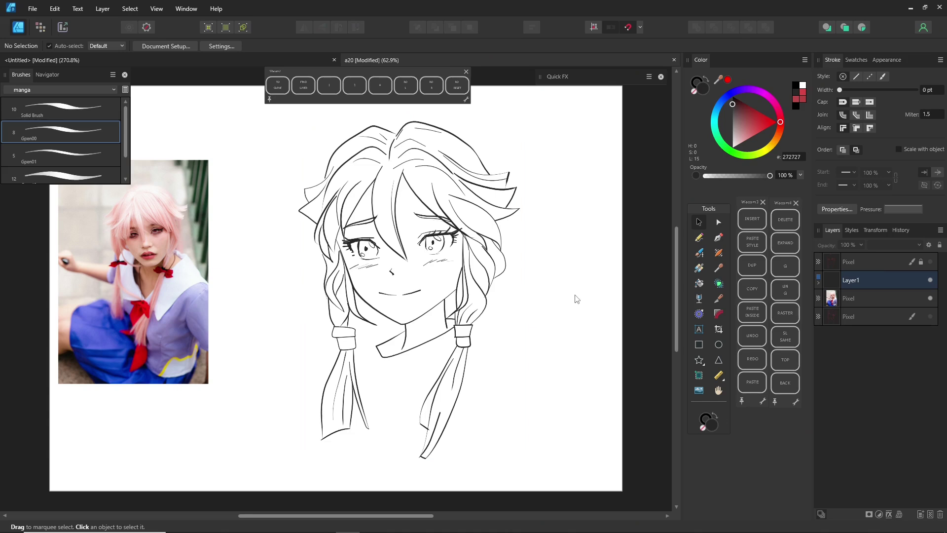
Move the lower end node of the crown's left outline curve slightly downward
{"action": "left_click", "coordinate": [718, 222]}
{"action": "left_click", "coordinate": [325, 179]}
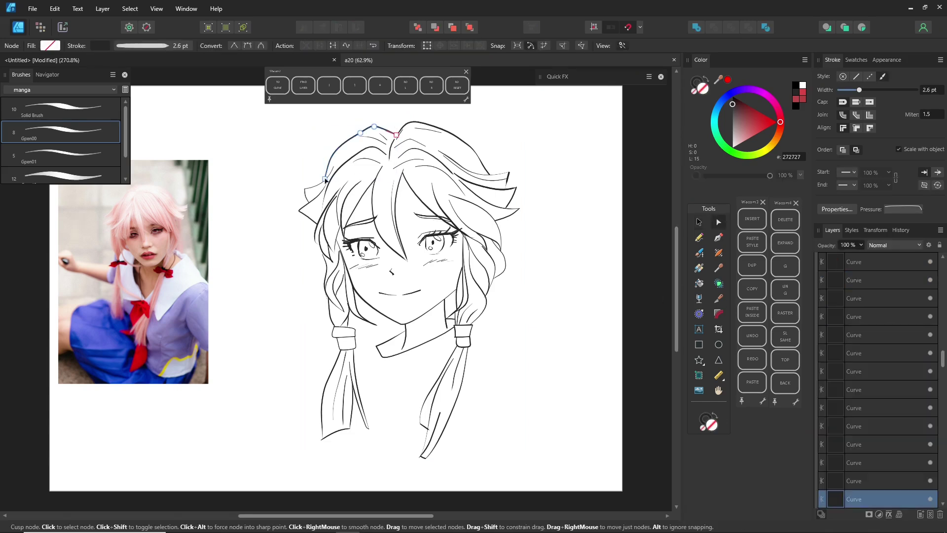
{"action": "left_click_drag", "start_coordinate": [324, 179], "coordinate": [324, 182]}
Adjust the curves where the left side lock meets the braid by editing their nodes, undoing the last change
{"action": "left_click", "coordinate": [698, 252]}
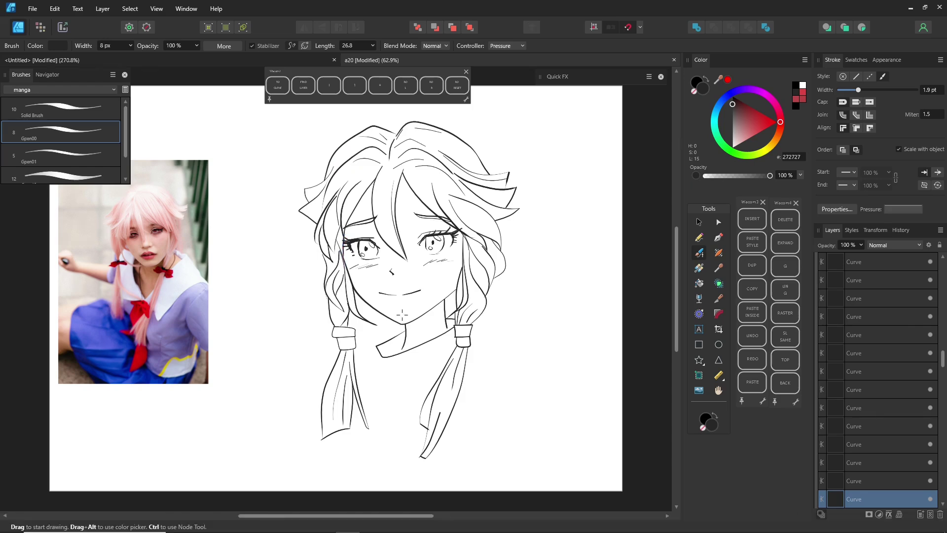
{"action": "scroll", "coordinate": [403, 315], "scroll_direction": "up", "scroll_amount": 5}
{"action": "left_click_drag", "start_coordinate": [251, 204], "coordinate": [288, 261]}
{"action": "left_click", "coordinate": [256, 198], "text": "ctrl"}
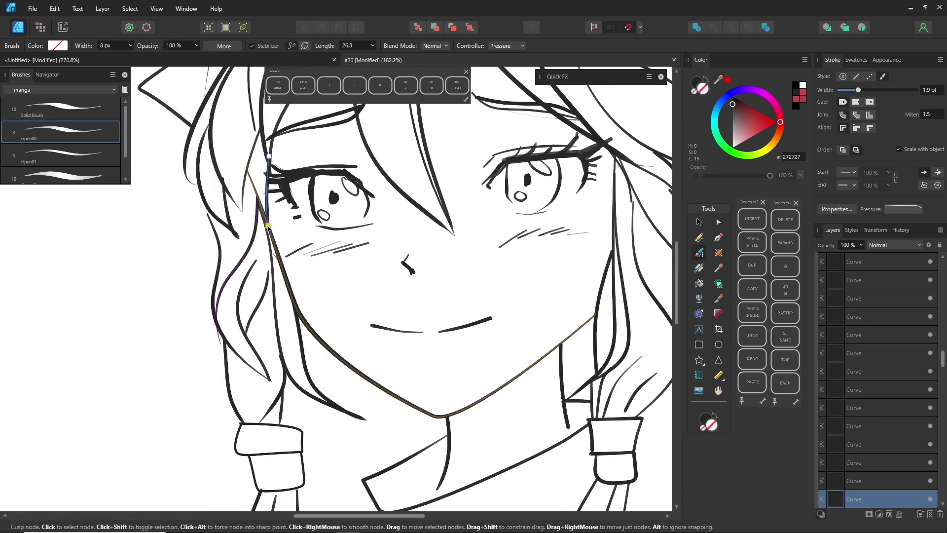
{"action": "left_click", "coordinate": [221, 183], "text": "ctrl"}
{"action": "left_click_drag", "start_coordinate": [222, 179], "coordinate": [197, 184]}
{"action": "left_click", "coordinate": [199, 187], "text": "ctrl"}
{"action": "left_click", "coordinate": [202, 193], "text": "ctrl"}
{"action": "left_click", "coordinate": [194, 184], "text": "ctrl"}
{"action": "key", "text": "ctrl+z"}
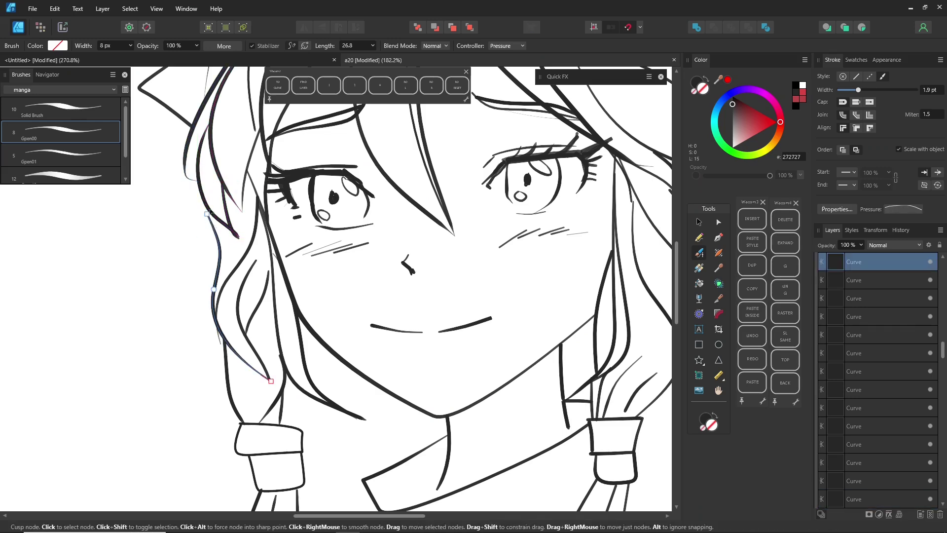
Nudge a node of the hair curve beside the portrait's right-hand eye slightly downward
{"action": "left_click_drag", "start_coordinate": [465, 144], "coordinate": [272, 260]}
{"action": "left_click", "coordinate": [440, 329], "text": "ctrl"}
{"action": "left_click_drag", "start_coordinate": [439, 318], "coordinate": [438, 323]}
{"action": "left_click_drag", "start_coordinate": [489, 206], "coordinate": [499, 308]}
{"action": "key", "text": "ctrl+0"}
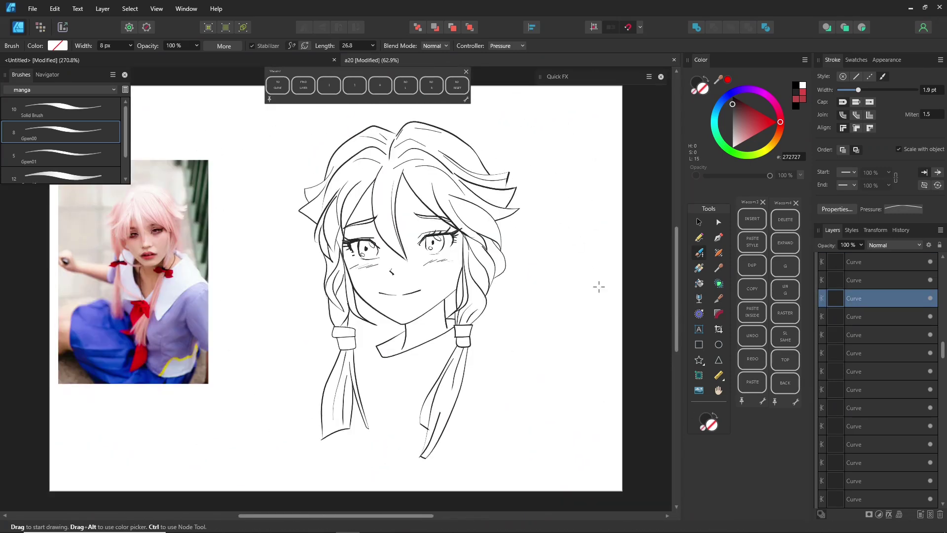
Deselect the artwork and collapse Layer1 in the layer list
{"action": "left_click", "coordinate": [699, 221]}
{"action": "left_click", "coordinate": [610, 293]}
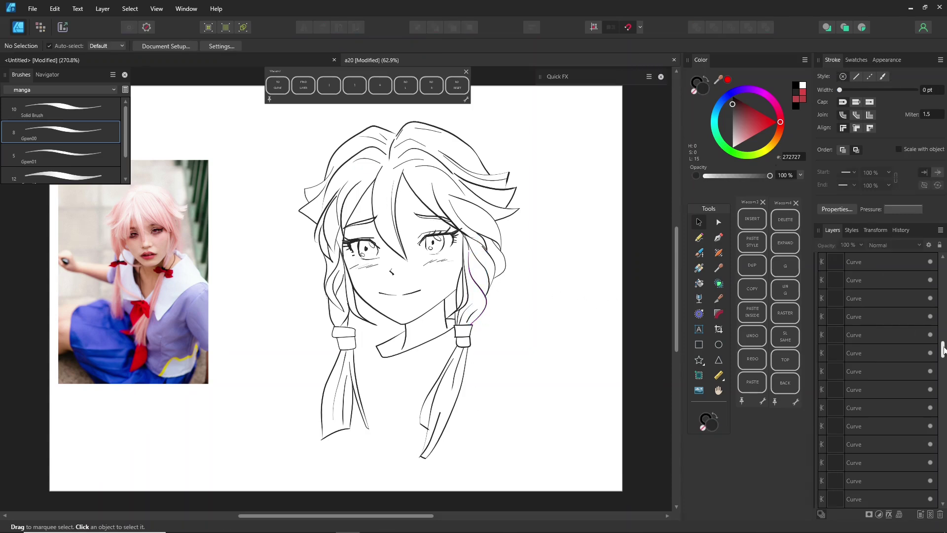
{"action": "left_click_drag", "start_coordinate": [943, 349], "coordinate": [943, 262]}
{"action": "left_click", "coordinate": [819, 284]}
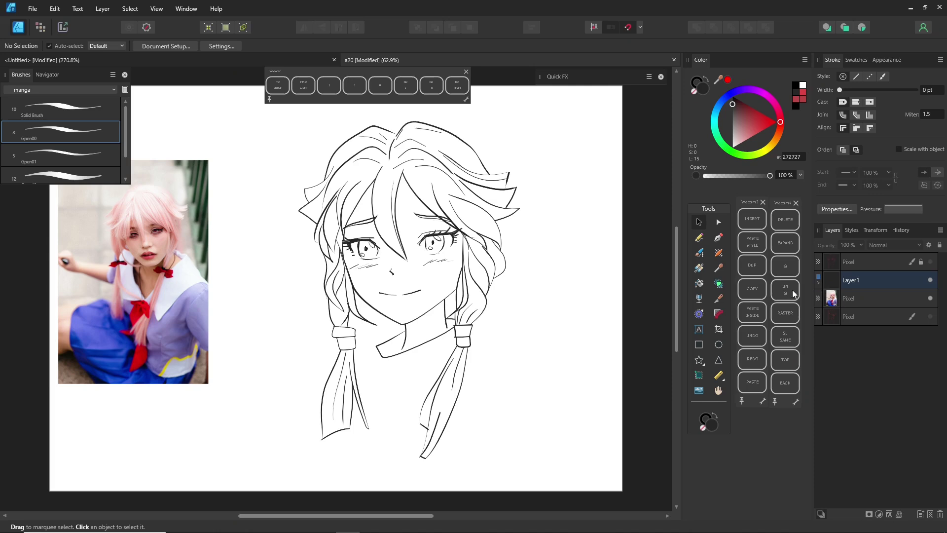
{"action": "left_click", "coordinate": [32, 8]}
{"action": "left_click", "coordinate": [54, 111]}
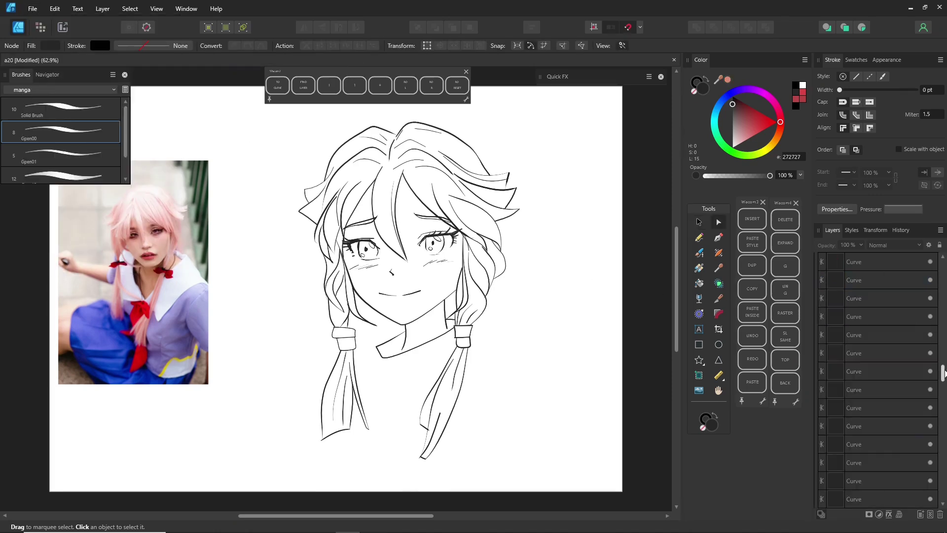
{"action": "scroll", "coordinate": [935, 359], "scroll_direction": "up", "scroll_amount": 10}
{"action": "left_click", "coordinate": [819, 282]}
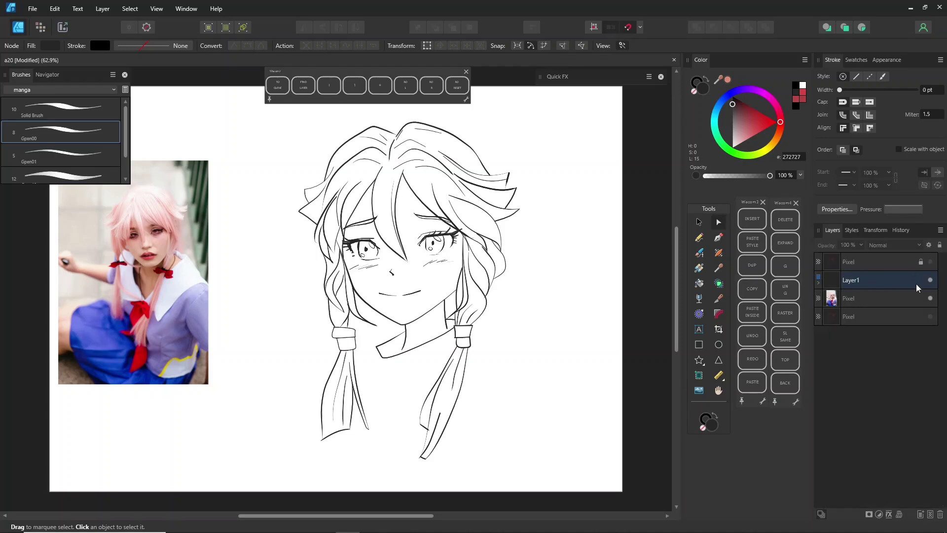
Duplicate Layer1 as a locked, hidden backup at the bottom of the layer stack and reselect the original Layer1
{"action": "left_click", "coordinate": [886, 283]}
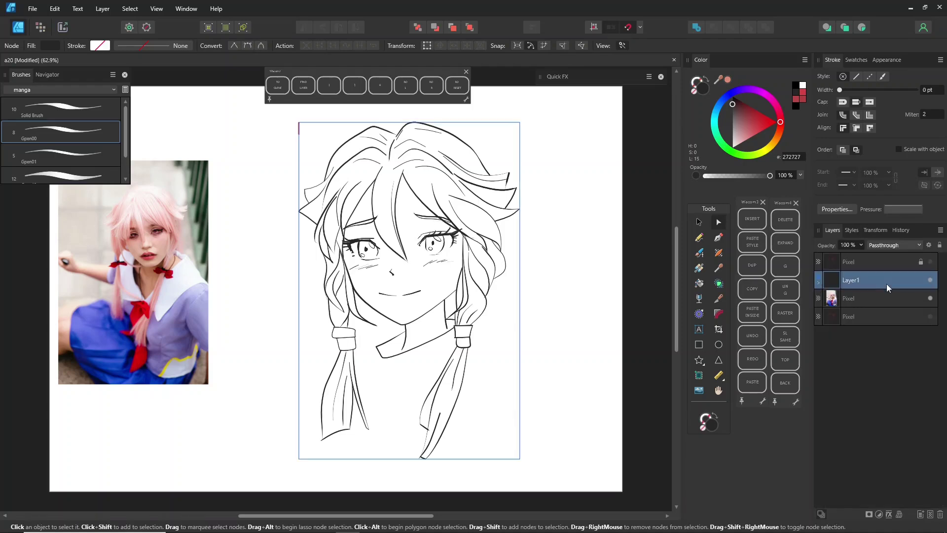
{"action": "left_click", "coordinate": [751, 265]}
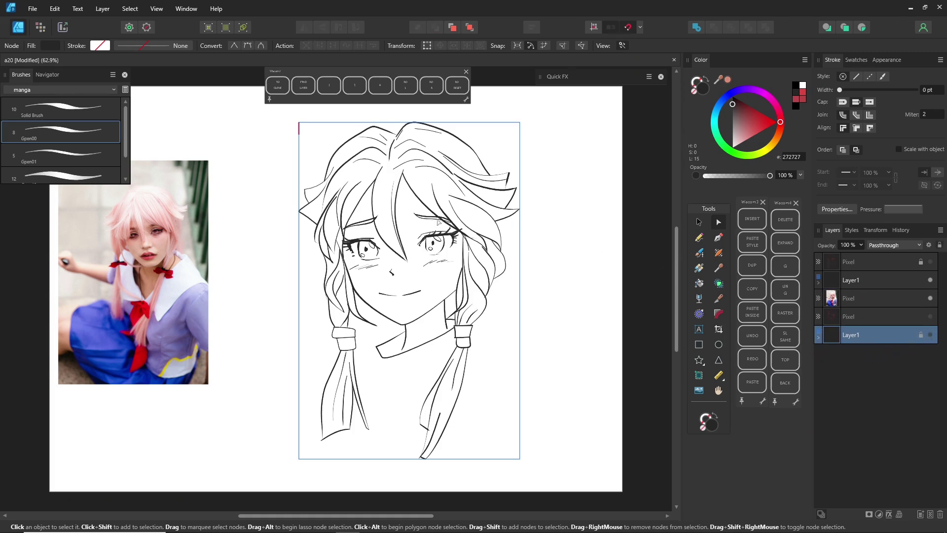
{"action": "left_click", "coordinate": [867, 282]}
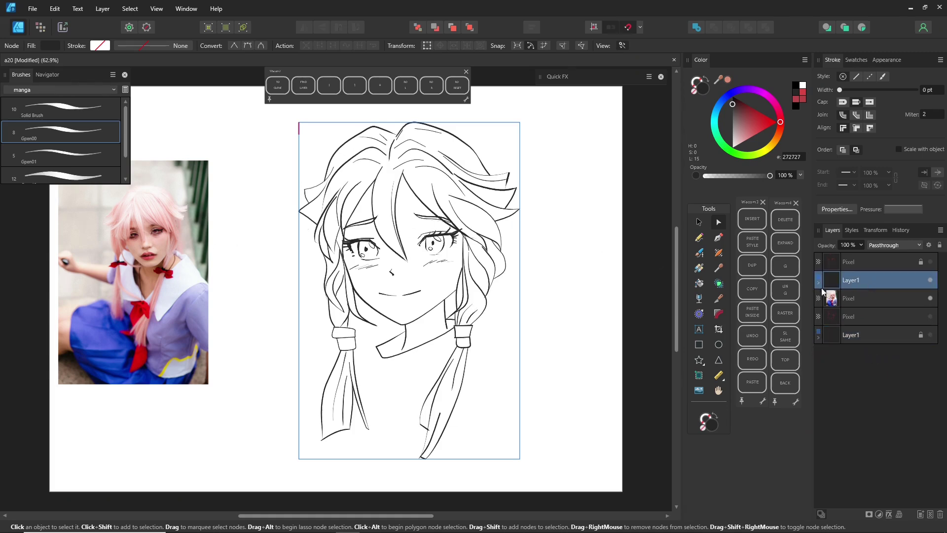
Try a red Vector Flood Fill on the portrait with all line art curves selected, undoing the attempt
{"action": "left_click", "coordinate": [817, 284]}
{"action": "key", "text": "v"}
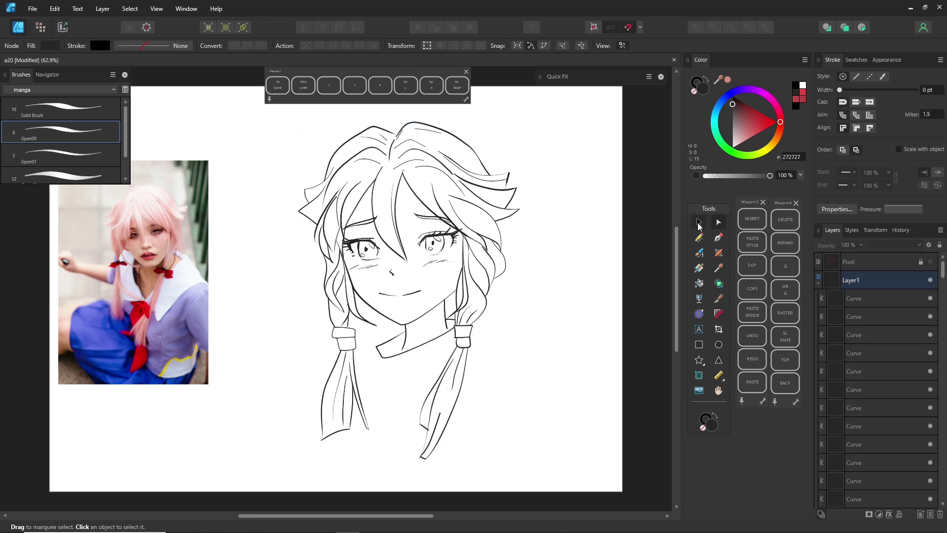
{"action": "left_click_drag", "start_coordinate": [263, 479], "coordinate": [570, 131]}
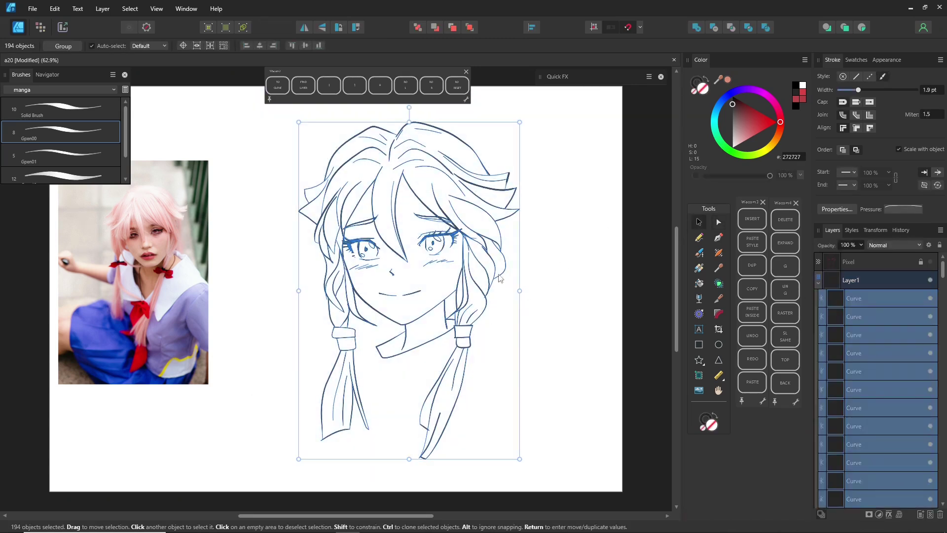
{"action": "left_click", "coordinate": [699, 284]}
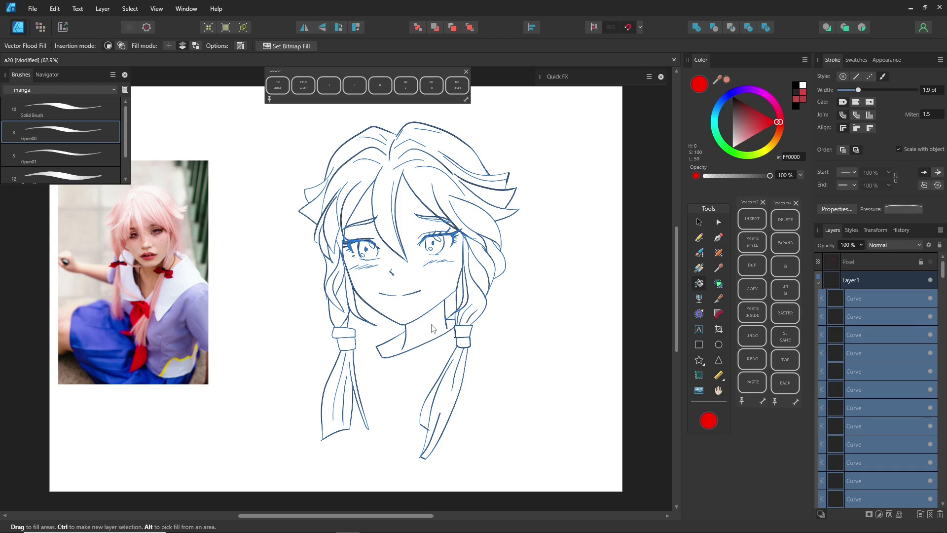
{"action": "left_click", "coordinate": [444, 233]}
{"action": "key", "text": "ctrl+z"}
Reselect all line art curves of the portrait and expand their strokes
{"action": "left_click", "coordinate": [698, 222]}
{"action": "left_click", "coordinate": [371, 297]}
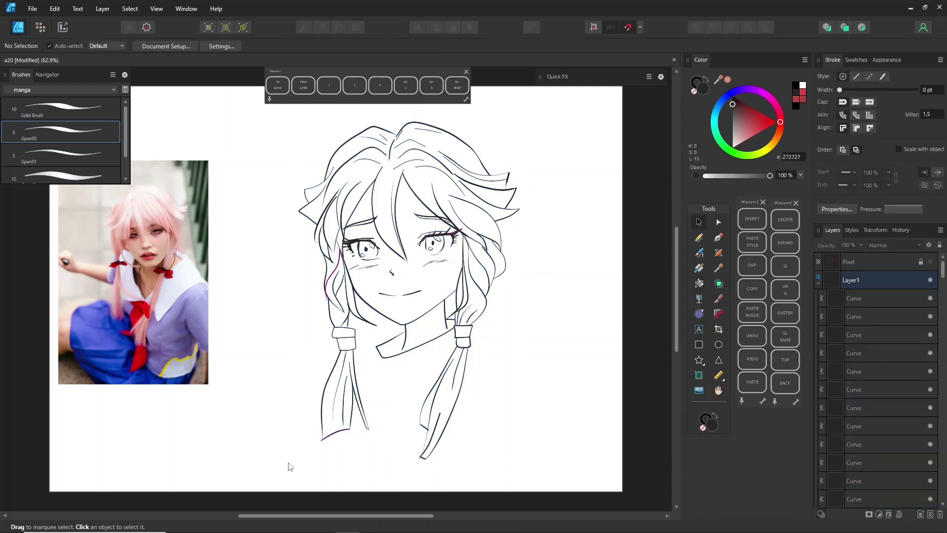
{"action": "left_click_drag", "start_coordinate": [287, 465], "coordinate": [577, 101]}
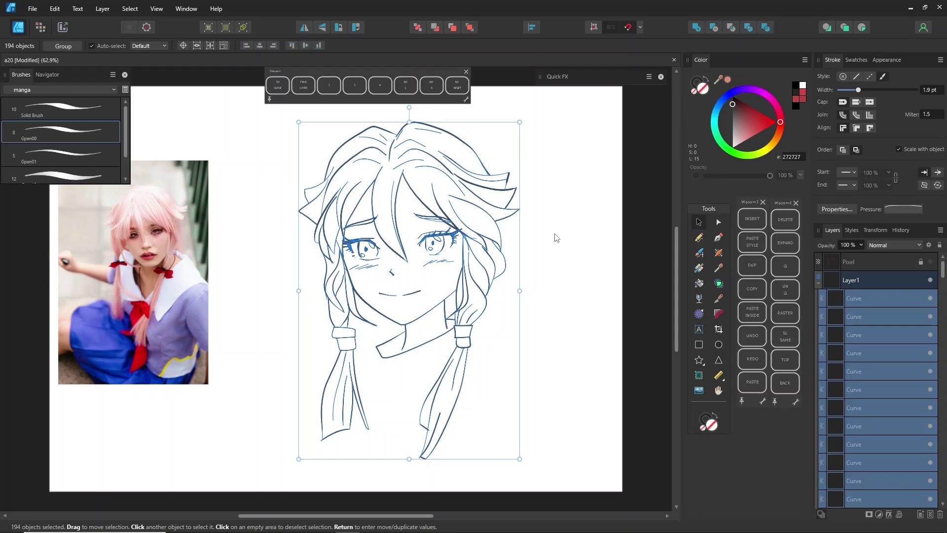
{"action": "left_click", "coordinate": [103, 8]}
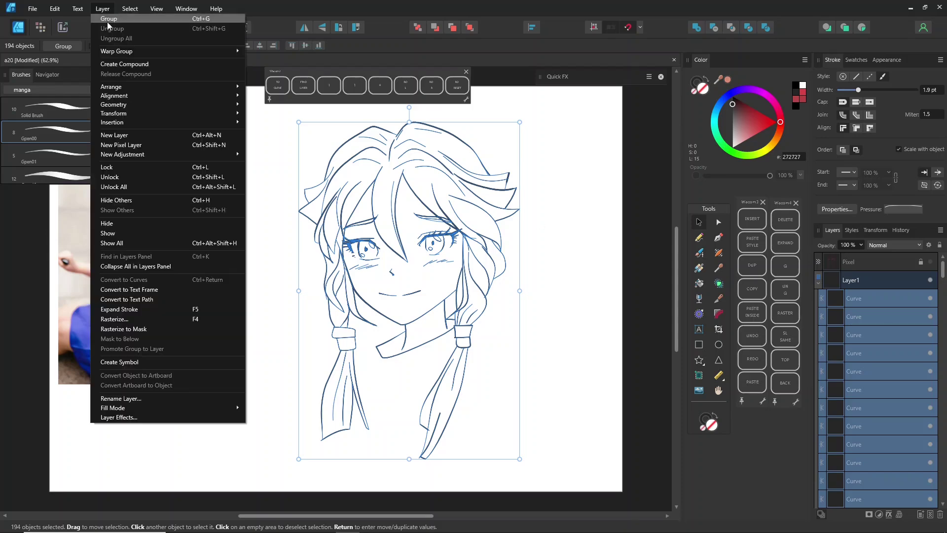
{"action": "left_click", "coordinate": [150, 309]}
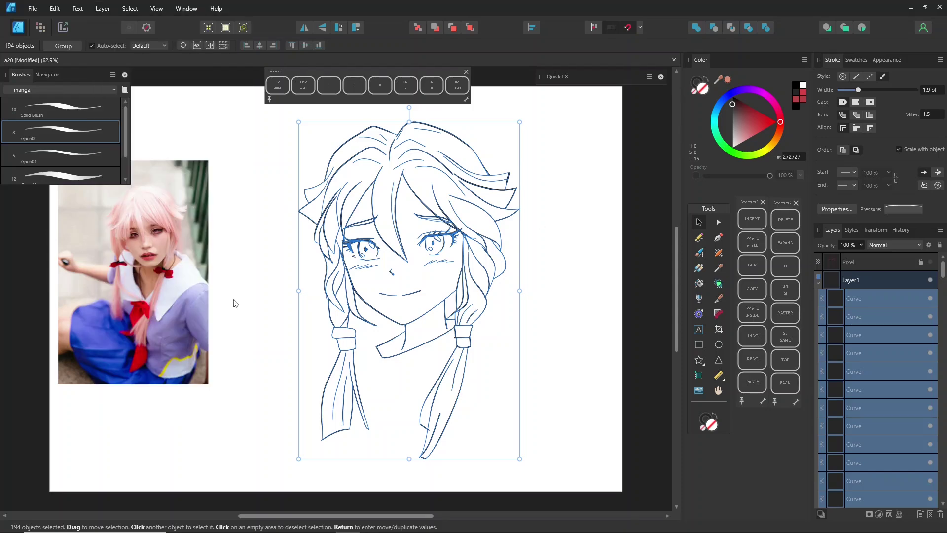
Try filling the face, hair and neck with red FF0000 using Vector Flood Fill, undoing the fills and the stroke expansion
{"action": "left_click", "coordinate": [698, 284]}
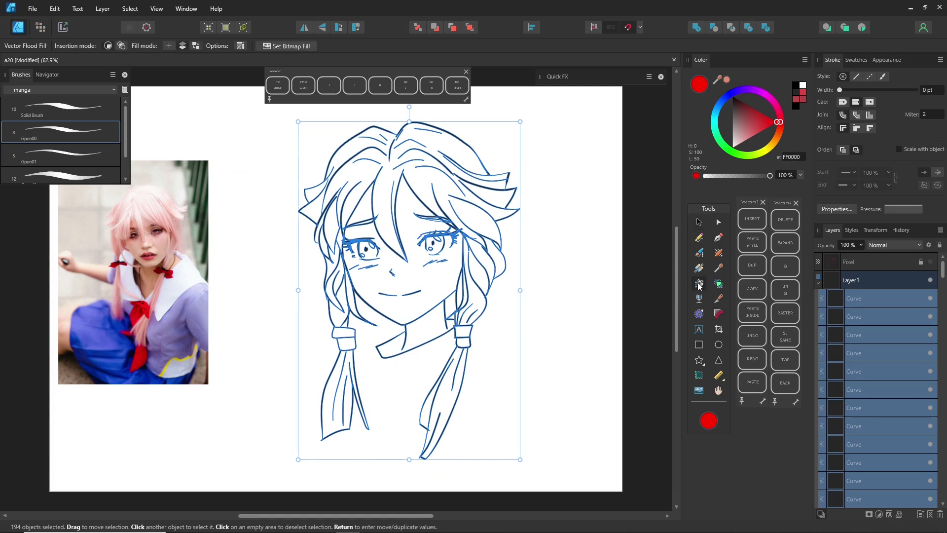
{"action": "mouse_move", "coordinate": [424, 276]}
{"action": "left_mouse_down"}
{"action": "mouse_move", "coordinate": [428, 322]}
{"action": "mouse_move", "coordinate": [556, 217]}
{"action": "left_mouse_up"}
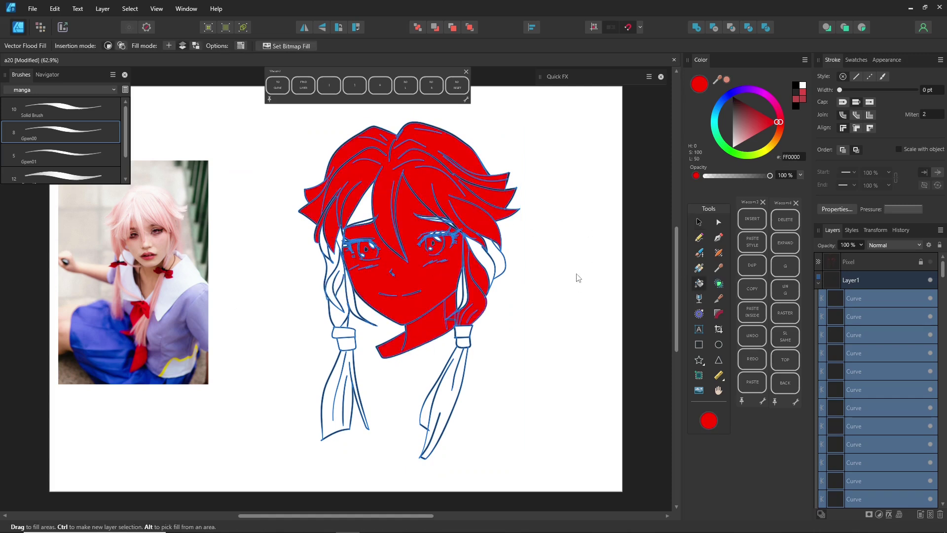
{"action": "key", "text": "ctrl+z"}
{"action": "key", "text": "ctrl+z"}
{"action": "key", "text": "ctrl+z"}
{"action": "key", "text": "ctrl+z"}
{"action": "key", "text": "ctrl+z"}
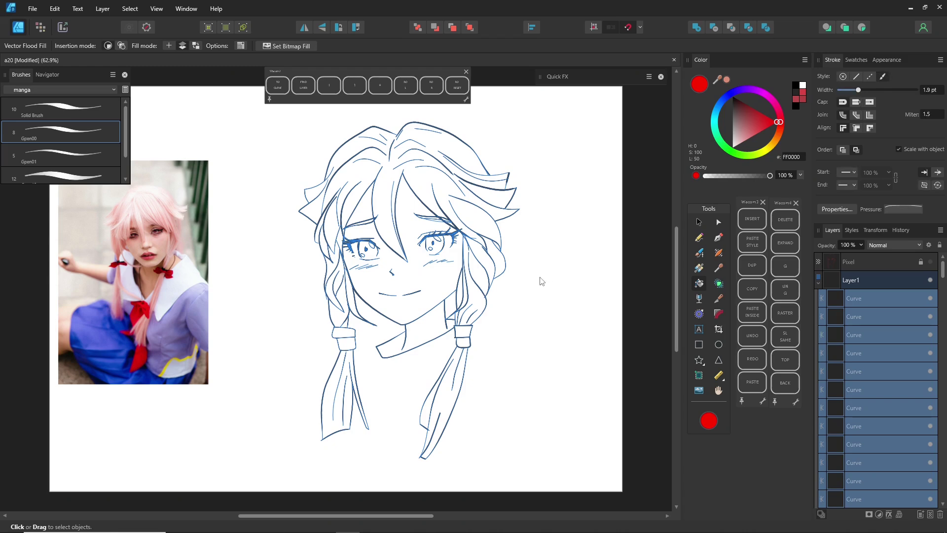
Deselect the line art curves, then collapse and lock Layer1
{"action": "left_click", "coordinate": [699, 222]}
{"action": "left_click", "coordinate": [595, 252]}
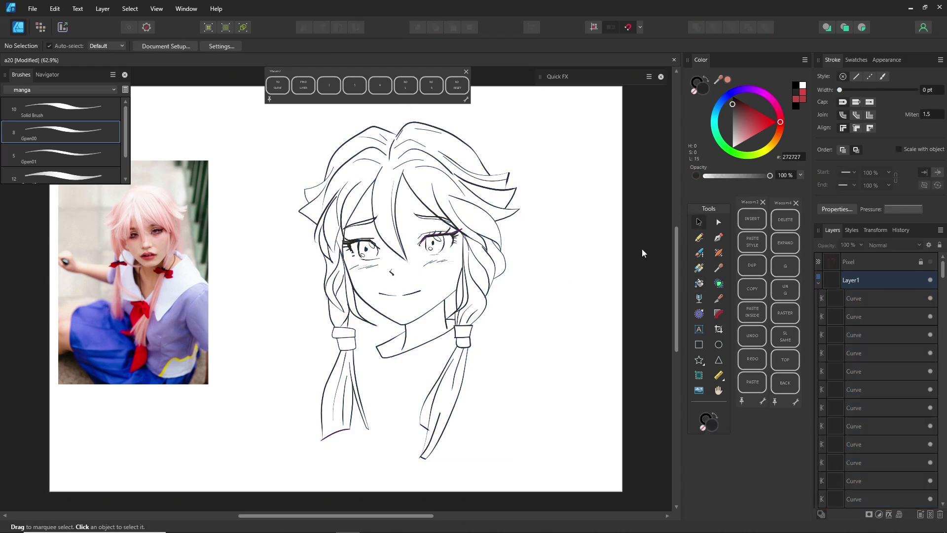
{"action": "key", "text": "ctrl+a"}
{"action": "left_click", "coordinate": [525, 285]}
{"action": "left_click", "coordinate": [818, 282]}
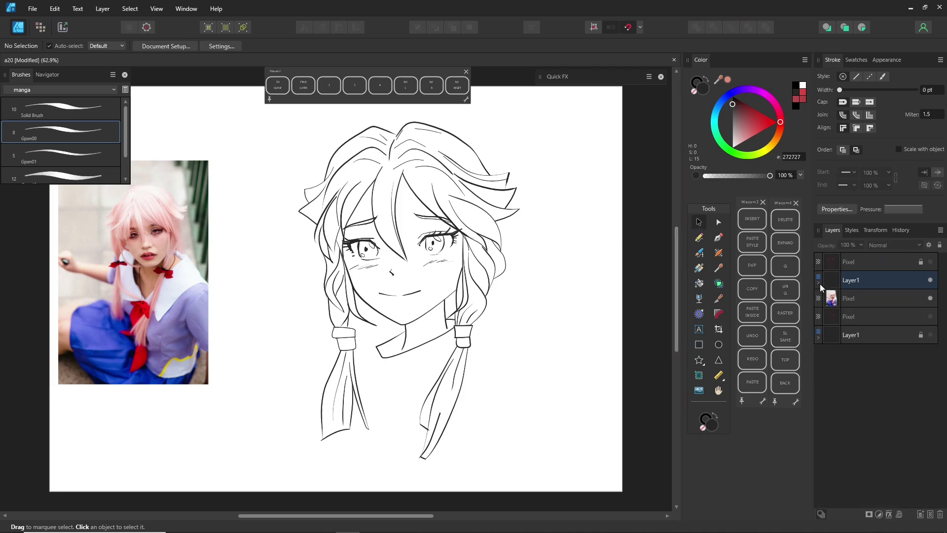
Switch to the Pixel Persona with the Flood Fill tool and add a new pixel layer directly above Layer1
{"action": "left_click", "coordinate": [41, 27]}
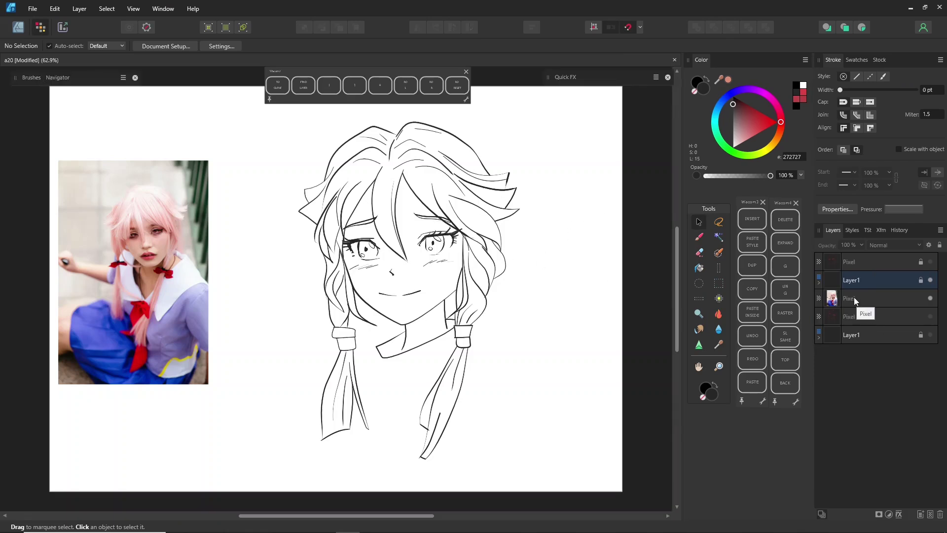
{"action": "left_click", "coordinate": [700, 269]}
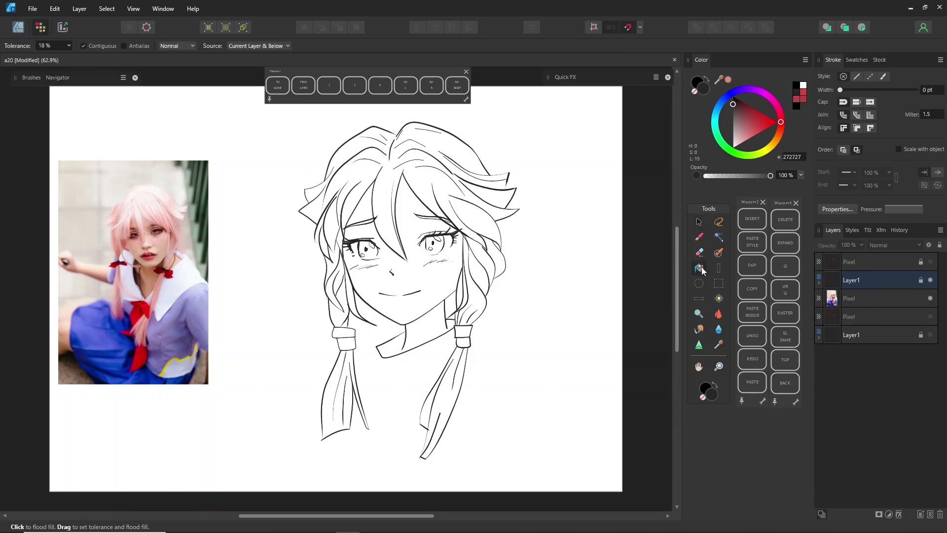
{"action": "left_click", "coordinate": [833, 263]}
{"action": "left_click", "coordinate": [929, 514]}
{"action": "left_click_drag", "start_coordinate": [868, 262], "coordinate": [869, 288]}
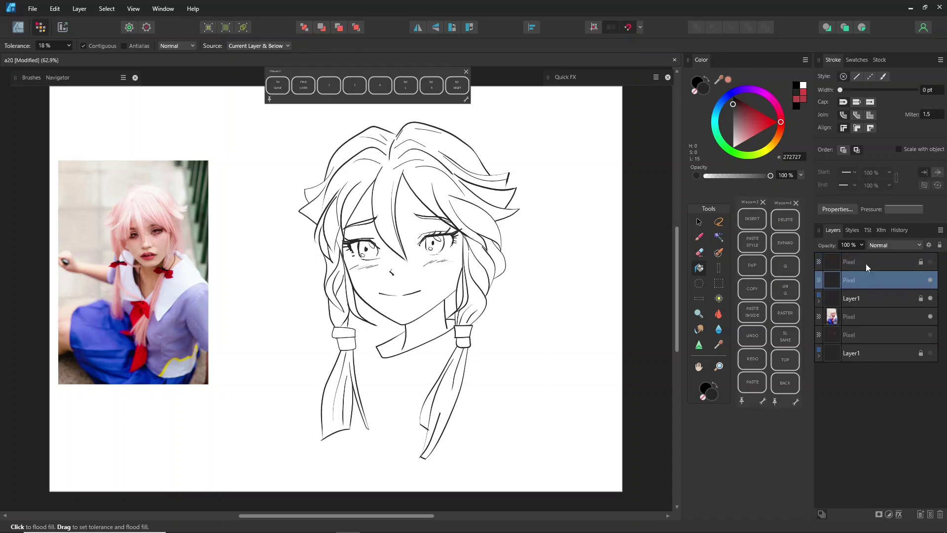
Send the locked sketch layer to the back and rename the new pixel layer "face color"
{"action": "left_click", "coordinate": [866, 264]}
{"action": "left_click", "coordinate": [791, 383]}
{"action": "left_click", "coordinate": [853, 262]}
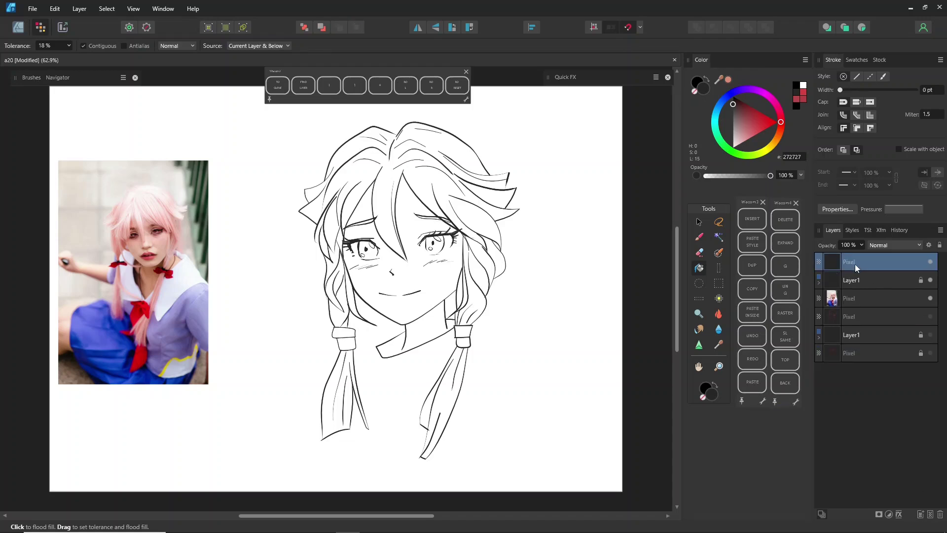
{"action": "double_click", "coordinate": [854, 264]}
{"action": "type", "text": "face color"}
{"action": "key", "text": "Return"}
{"action": "left_click", "coordinate": [466, 72]}
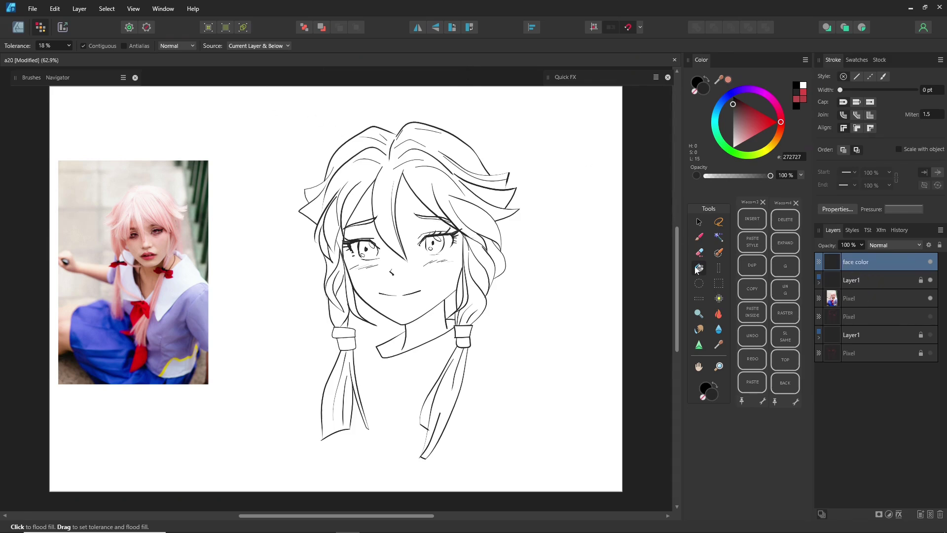
Flood fill the face and neck with pale pink FFE0E0, using Current Layer & Below as the source
{"action": "left_click", "coordinate": [256, 45]}
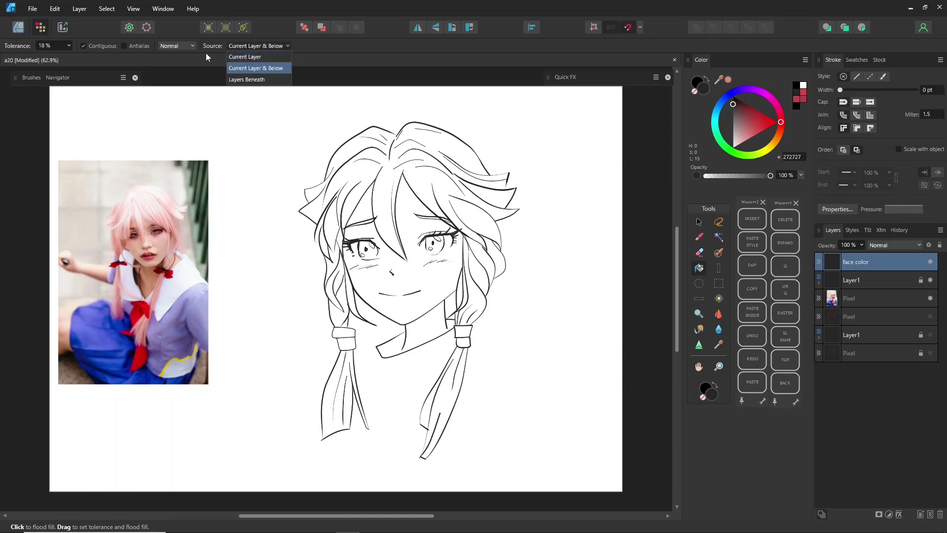
{"action": "left_click", "coordinate": [276, 46]}
{"action": "left_click", "coordinate": [737, 145]}
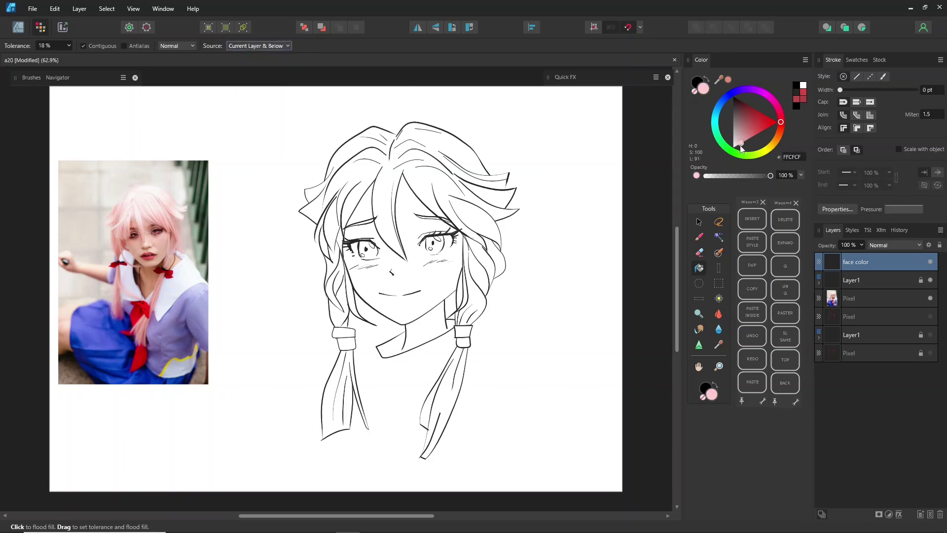
{"action": "left_click", "coordinate": [415, 264]}
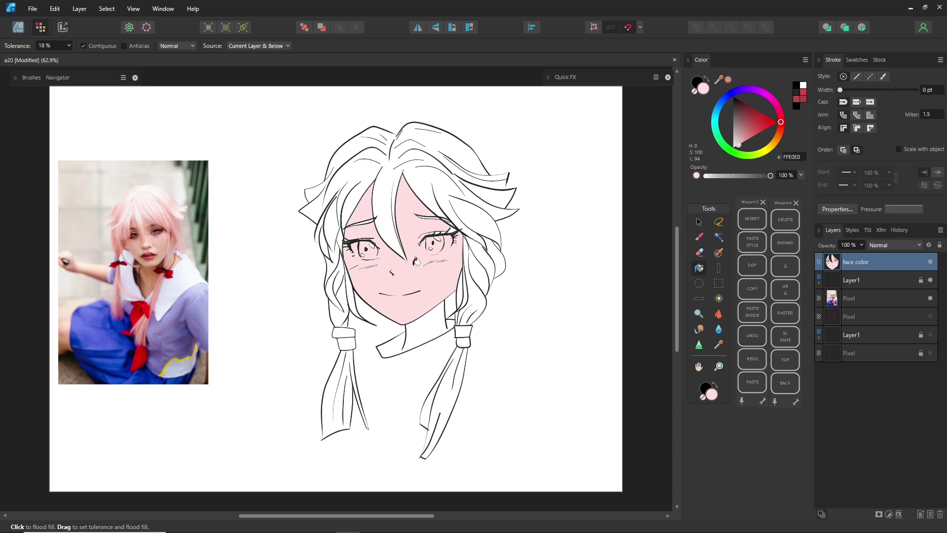
{"action": "left_click", "coordinate": [427, 327]}
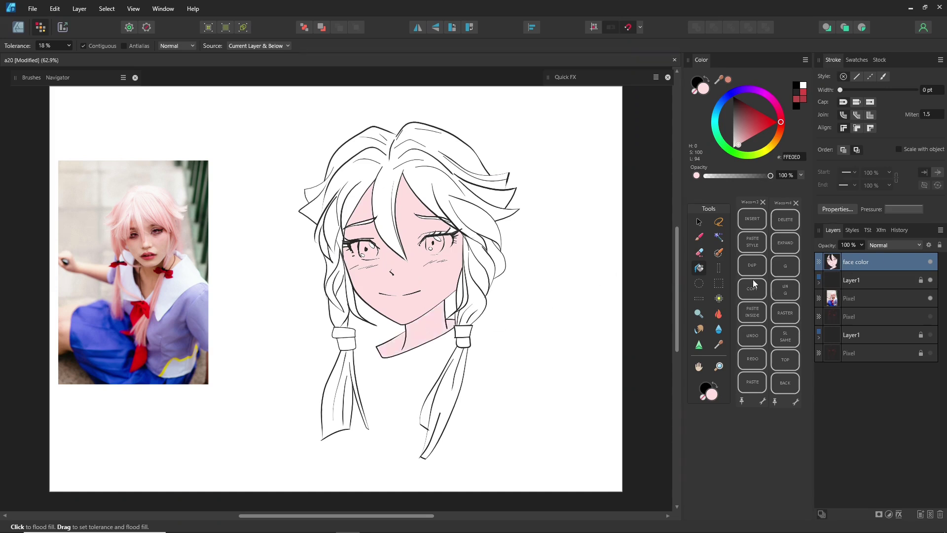
Add a new pixel layer above the face color layer and name it "hair"
{"action": "left_click", "coordinate": [931, 514]}
{"action": "double_click", "coordinate": [845, 263]}
{"action": "type", "text": "hair"}
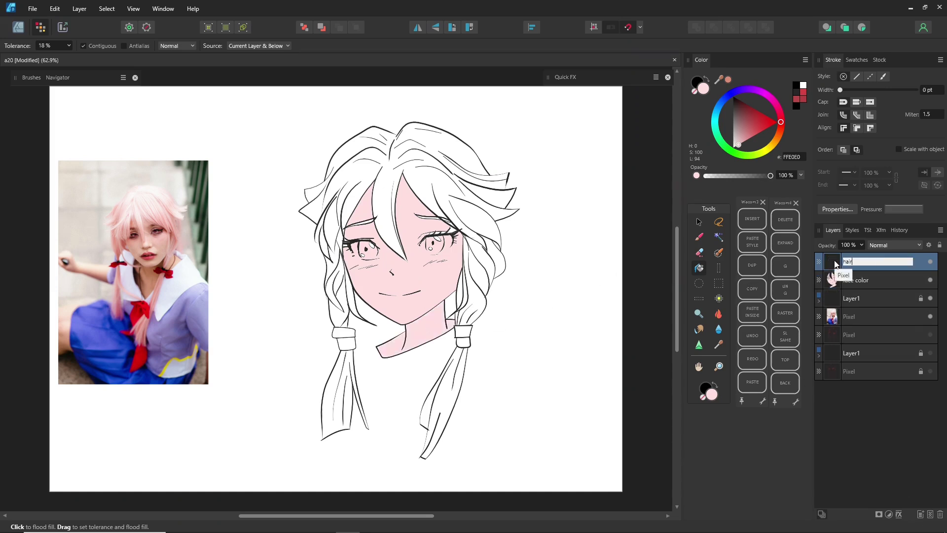
{"action": "key", "text": "Return"}
Sample the pink hair color F5D9D5 from the reference photo and flood fill the main hair, side locks and braids
{"action": "left_click_drag", "start_coordinate": [719, 79], "coordinate": [130, 220]}
{"action": "left_click", "coordinate": [728, 80]}
{"action": "left_click", "coordinate": [415, 158]}
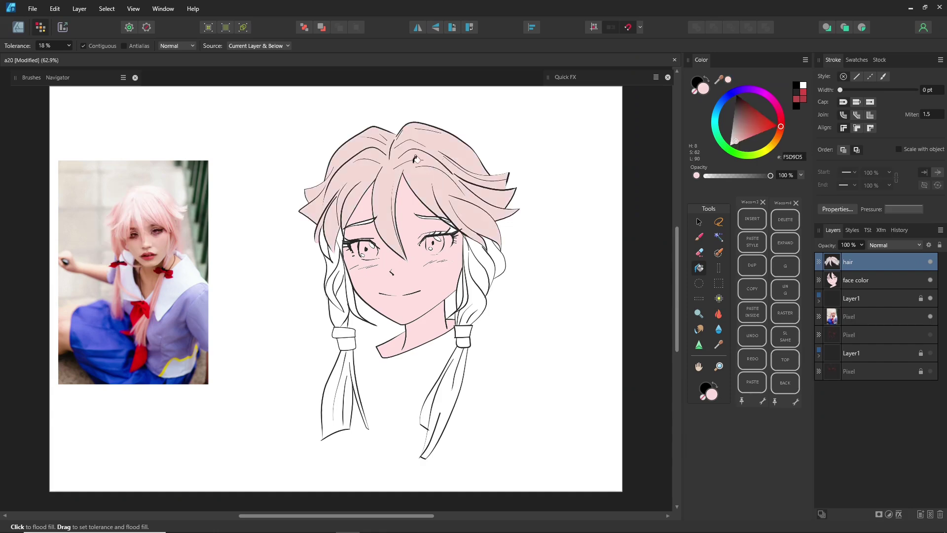
{"action": "left_click", "coordinate": [475, 269]}
{"action": "left_click", "coordinate": [495, 257]}
{"action": "left_click", "coordinate": [338, 270]}
{"action": "left_click", "coordinate": [338, 252]}
{"action": "left_click", "coordinate": [324, 244]}
{"action": "left_click", "coordinate": [351, 299]}
{"action": "left_click", "coordinate": [456, 304]}
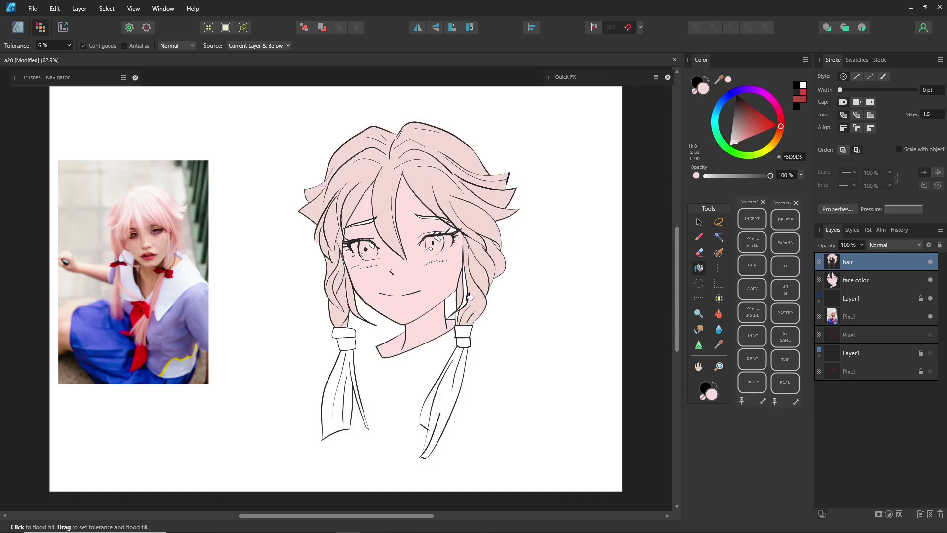
Flood fill the remaining braid gaps and both ponytails below the hair ties with the same hair color
{"action": "left_click", "coordinate": [466, 298]}
{"action": "scroll", "coordinate": [471, 305], "scroll_direction": "up", "scroll_amount": 5}
{"action": "left_click", "coordinate": [433, 340]}
{"action": "left_click", "coordinate": [436, 427]}
{"action": "left_click", "coordinate": [166, 438]}
On the face color layer, paint over the unfilled gaps around the eyes and blush lines using the Indianink brush in skin pink FFEDED
{"action": "left_click", "coordinate": [857, 280]}
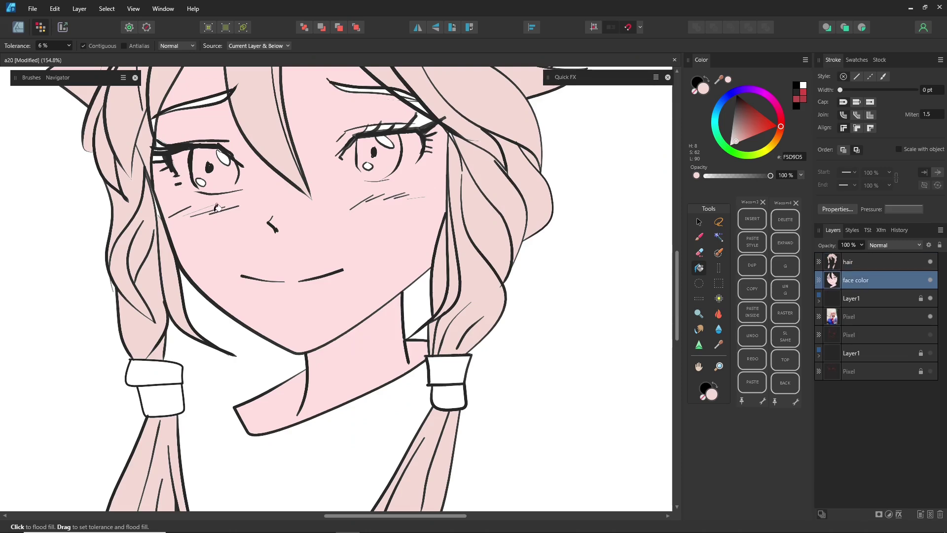
{"action": "left_click_drag", "start_coordinate": [385, 135], "coordinate": [478, 217]}
{"action": "left_click", "coordinate": [699, 238]}
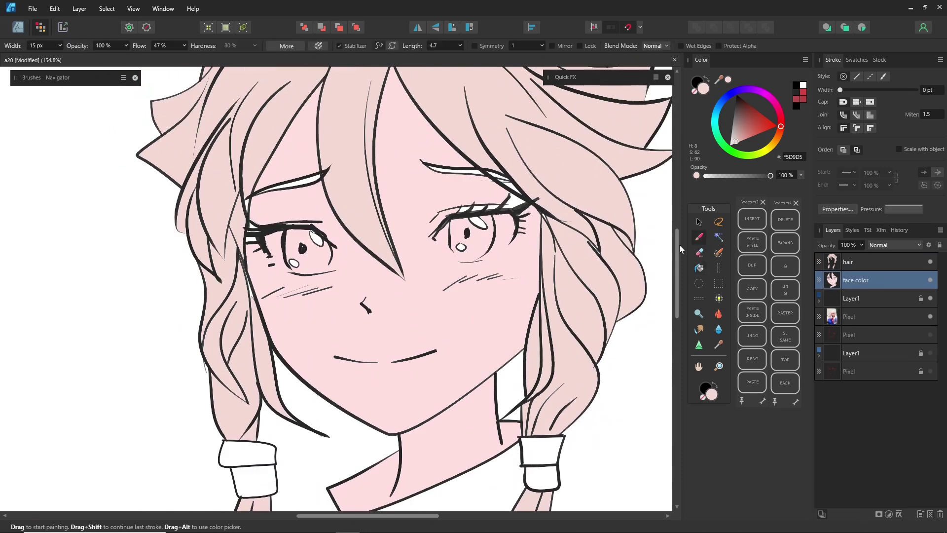
{"action": "left_click", "coordinate": [296, 204], "text": "alt"}
{"action": "left_click", "coordinate": [31, 77]}
{"action": "left_click", "coordinate": [60, 156]}
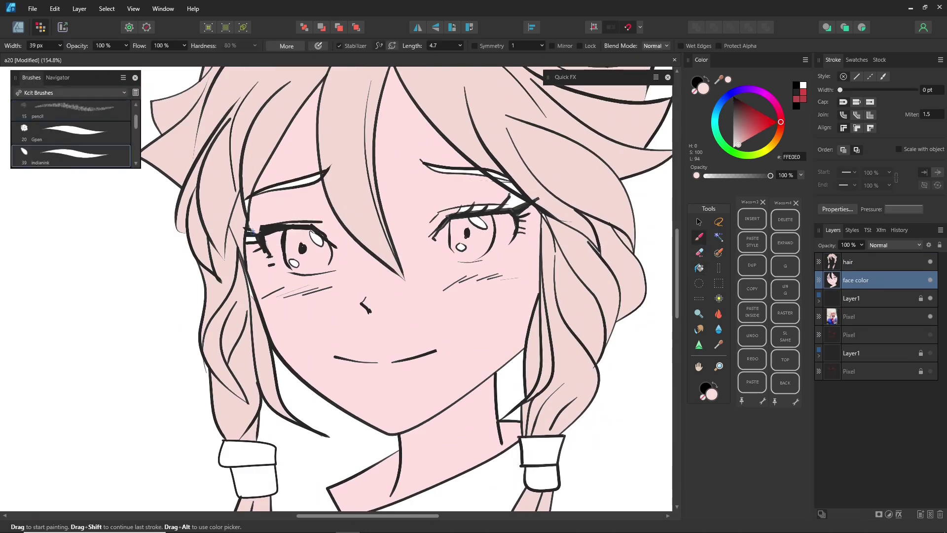
{"action": "left_click_drag", "start_coordinate": [251, 230], "coordinate": [258, 240]}
{"action": "left_click_drag", "start_coordinate": [286, 259], "coordinate": [288, 267]}
{"action": "left_click_drag", "start_coordinate": [332, 288], "coordinate": [262, 298]}
{"action": "left_click_drag", "start_coordinate": [502, 276], "coordinate": [445, 291]}
{"action": "mouse_move", "coordinate": [436, 212]}
{"action": "left_mouse_down"}
{"action": "mouse_move", "coordinate": [518, 200]}
{"action": "mouse_move", "coordinate": [533, 217]}
{"action": "left_mouse_up"}
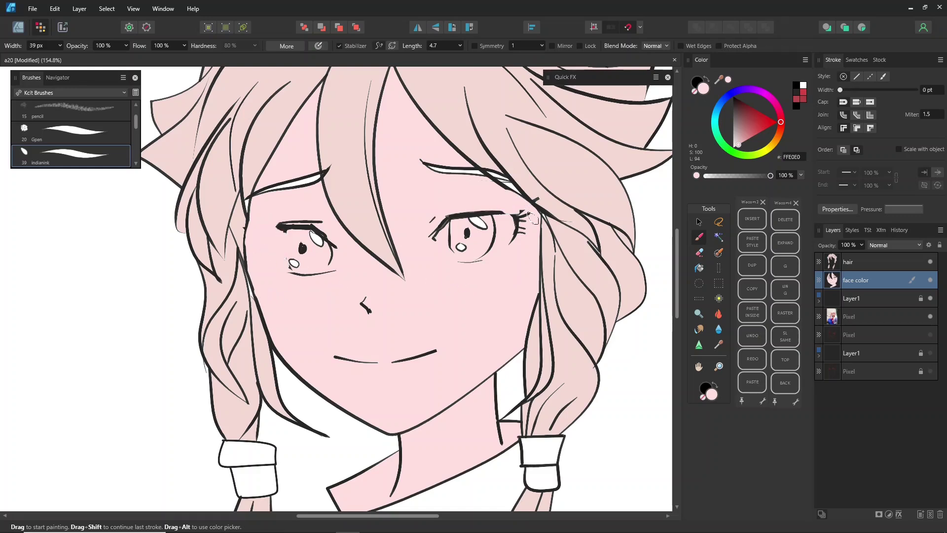
Rename the visible line-art layer below the face color layer as "ink"
{"action": "double_click", "coordinate": [855, 299]}
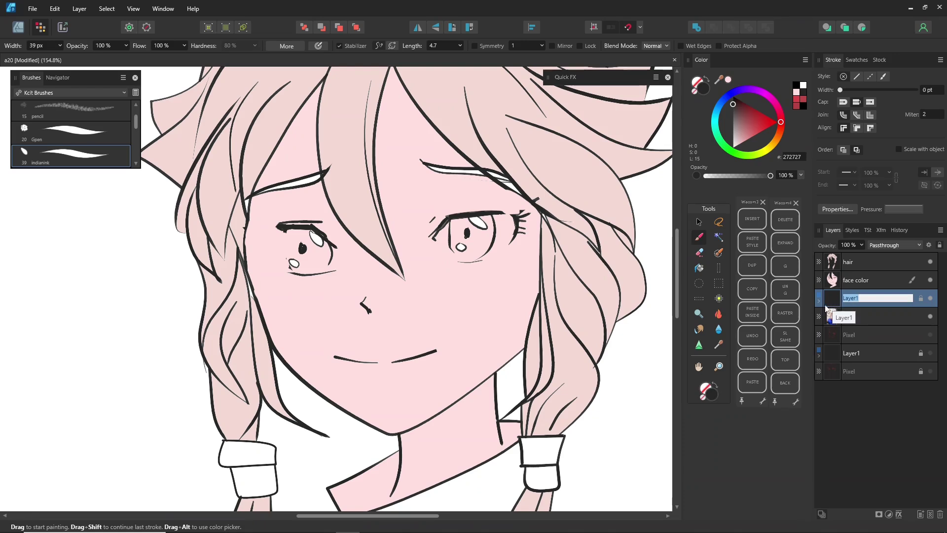
{"action": "type", "text": "ink"}
{"action": "key", "text": "Return"}
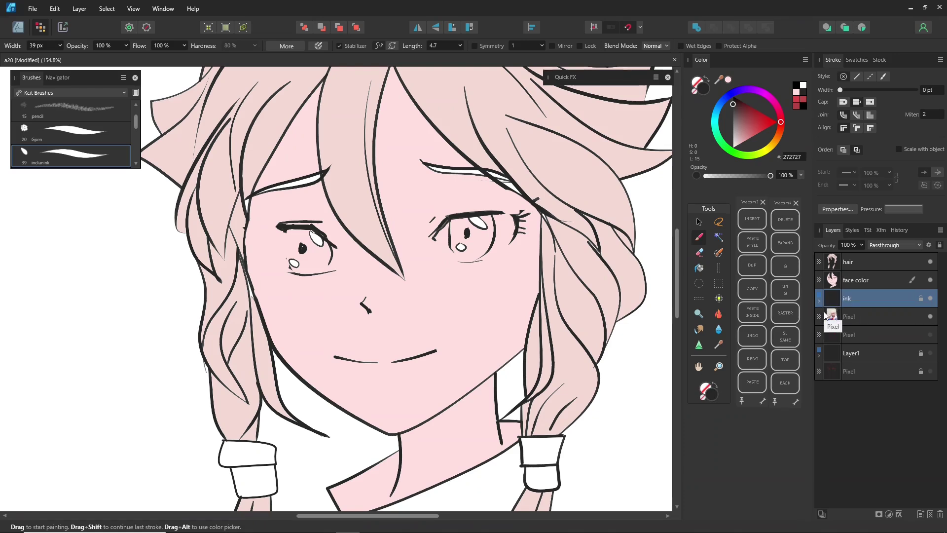
Try moving the ink layer above the hair layer, and undo the move and a stray brush dab
{"action": "left_click_drag", "start_coordinate": [839, 298], "coordinate": [866, 255]}
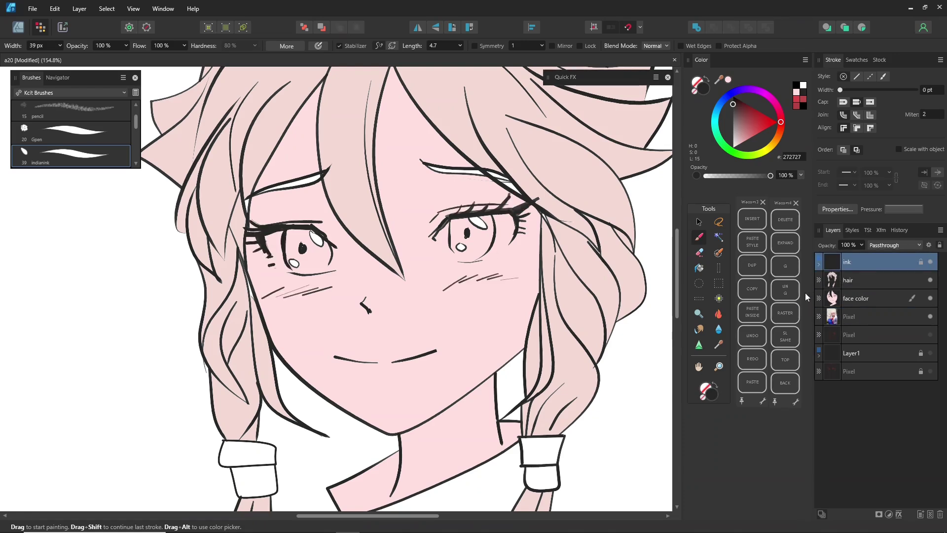
{"action": "key", "text": "ctrl+z"}
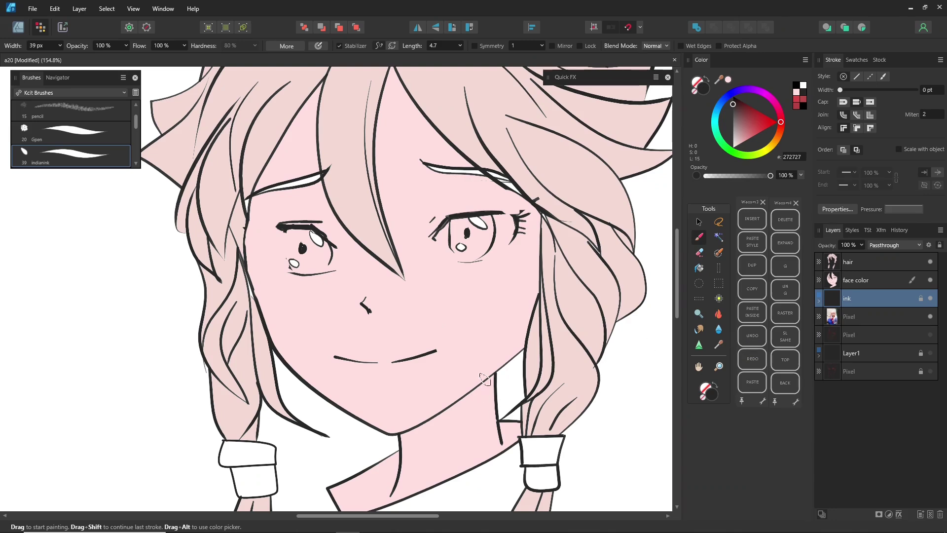
{"action": "left_click", "coordinate": [498, 182]}
{"action": "key", "text": "ctrl+z"}
Touch up the skin on the face color layer, and brush sampled hair color F5D9D5 into the side-lock gaps on the hair layer
{"action": "left_click", "coordinate": [872, 280]}
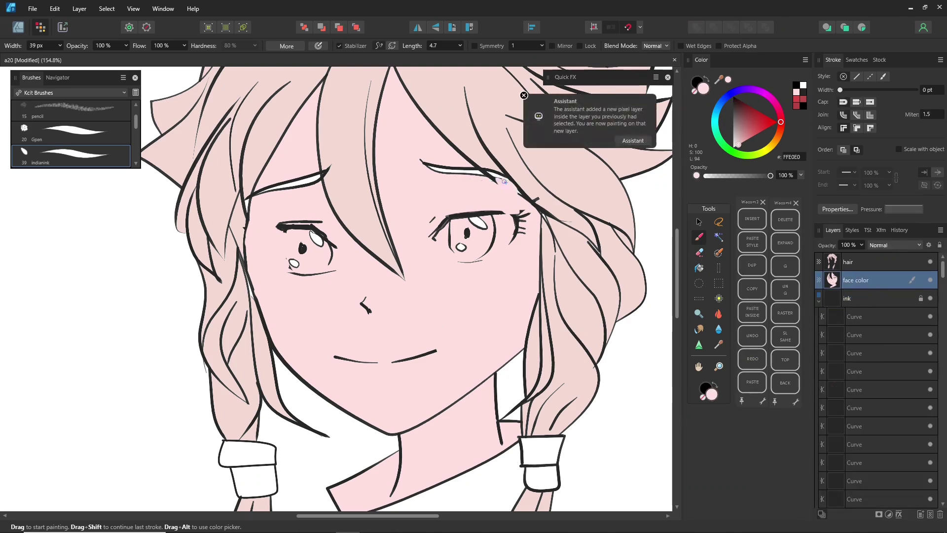
{"action": "left_click_drag", "start_coordinate": [366, 380], "coordinate": [350, 395]}
{"action": "left_click", "coordinate": [867, 264]}
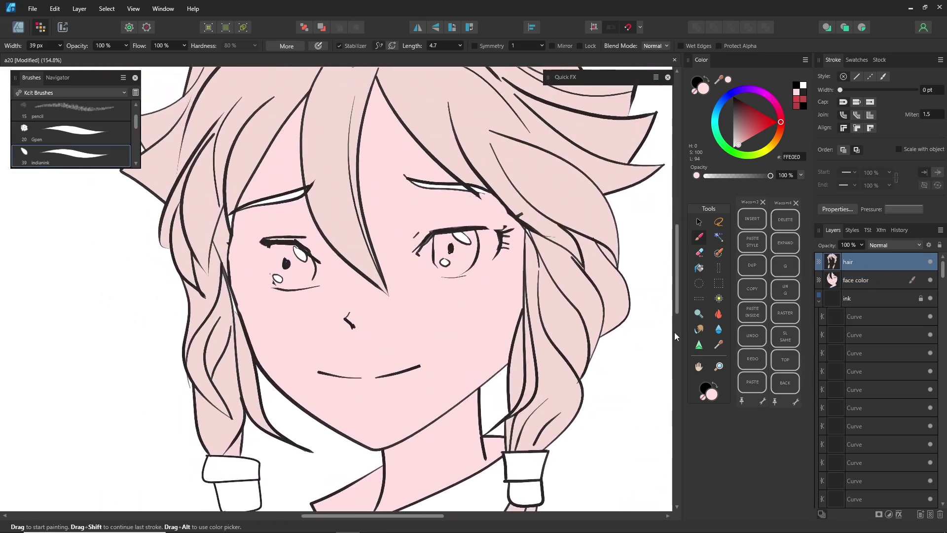
{"action": "left_click", "coordinate": [228, 211], "text": "alt"}
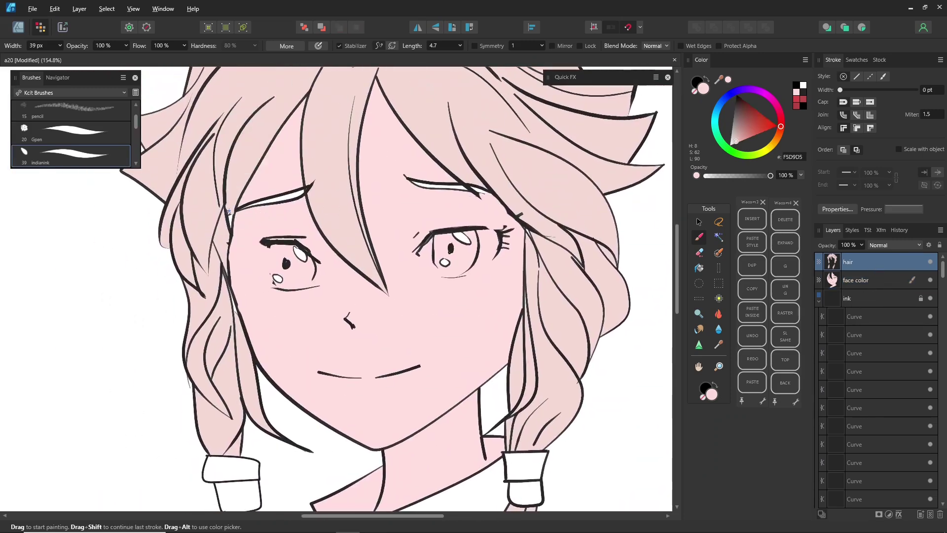
{"action": "left_click_drag", "start_coordinate": [230, 181], "coordinate": [219, 227]}
{"action": "left_click_drag", "start_coordinate": [527, 215], "coordinate": [531, 290]}
{"action": "mouse_move", "coordinate": [448, 165]}
{"action": "left_mouse_down"}
{"action": "mouse_move", "coordinate": [481, 334]}
{"action": "mouse_move", "coordinate": [233, 99]}
{"action": "left_mouse_up"}
{"action": "mouse_move", "coordinate": [273, 350]}
{"action": "left_mouse_down"}
{"action": "mouse_move", "coordinate": [424, 143]}
{"action": "mouse_move", "coordinate": [483, 319]}
{"action": "mouse_move", "coordinate": [517, 365]}
{"action": "left_mouse_up"}
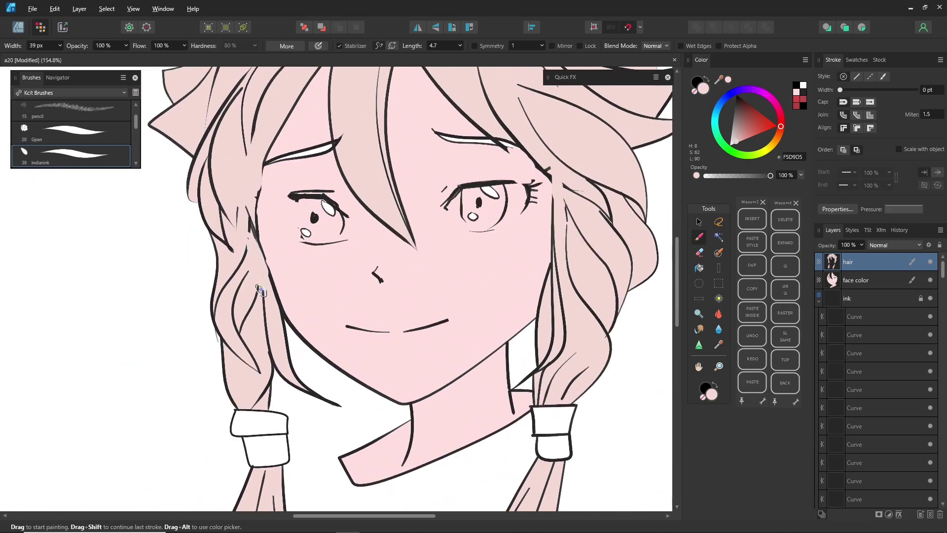
{"action": "left_click_drag", "start_coordinate": [444, 187], "coordinate": [413, 150]}
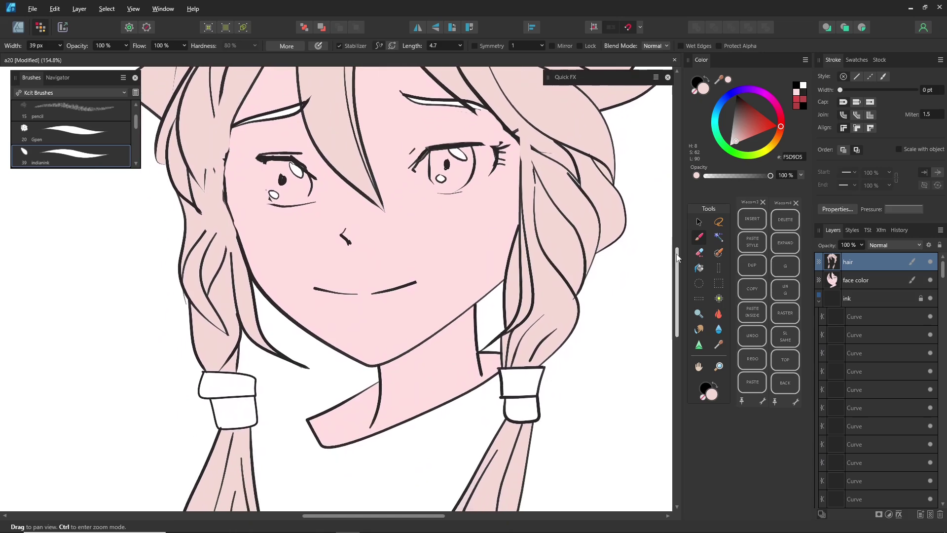
{"action": "left_click_drag", "start_coordinate": [310, 235], "coordinate": [348, 328]}
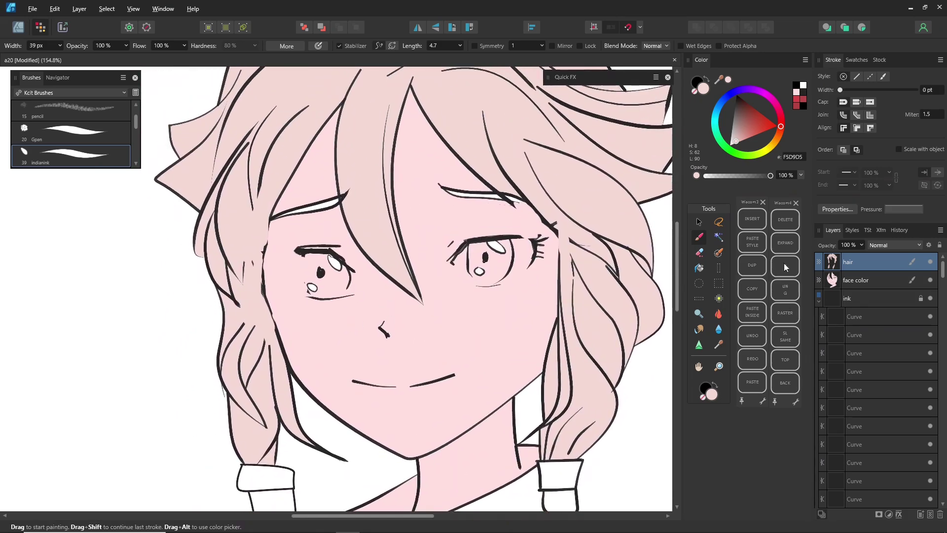
Add a pixel layer above the hair layer and flood fill all four hair-tie sections with salmon pink FFA89B
{"action": "left_click", "coordinate": [929, 515]}
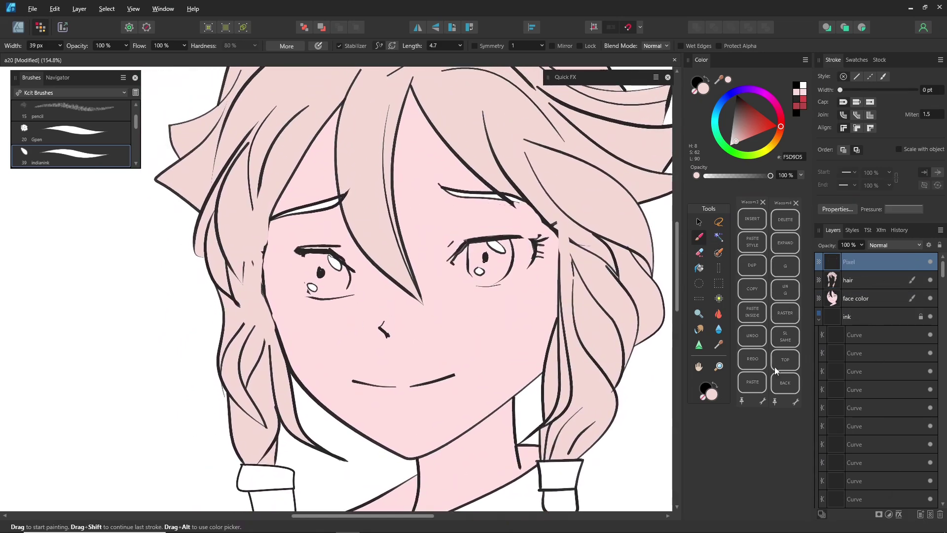
{"action": "left_click", "coordinate": [699, 268]}
{"action": "left_click", "coordinate": [748, 138]}
{"action": "left_click_drag", "start_coordinate": [333, 405], "coordinate": [289, 232]}
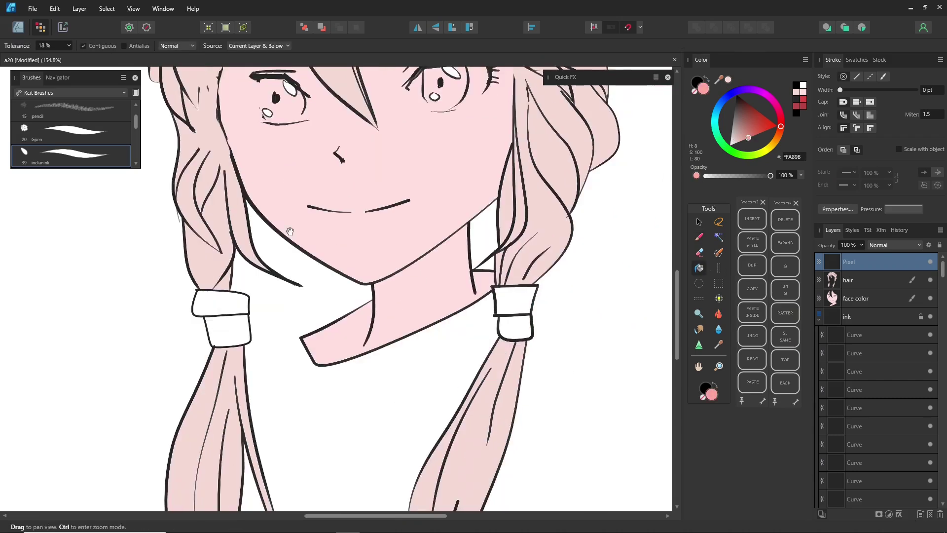
{"action": "left_click", "coordinate": [225, 304]}
{"action": "left_click", "coordinate": [228, 329]}
{"action": "left_click", "coordinate": [496, 304]}
{"action": "left_click", "coordinate": [515, 327]}
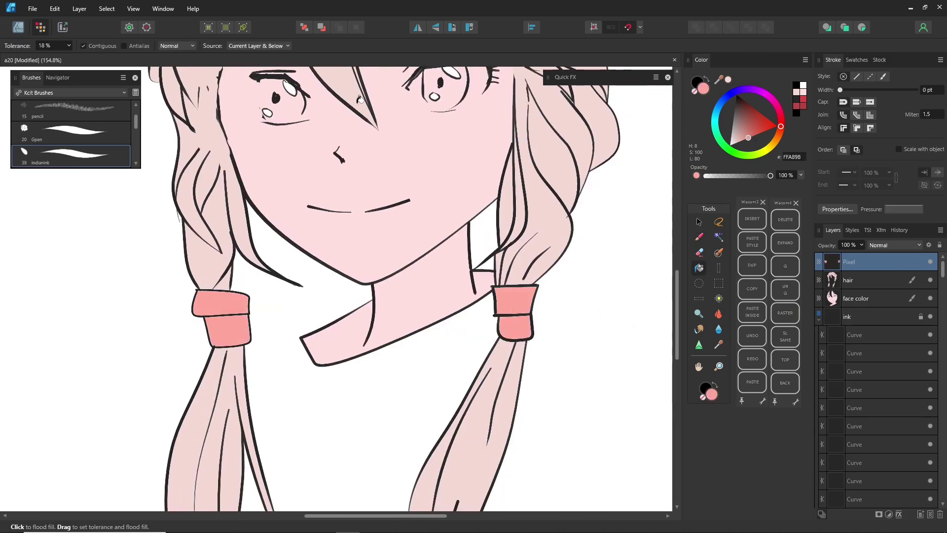
Collapse the ink layer, move it to the top of the layer stack, and clear the selection
{"action": "mouse_move", "coordinate": [360, 99]}
{"action": "left_click", "coordinate": [380, 85]}
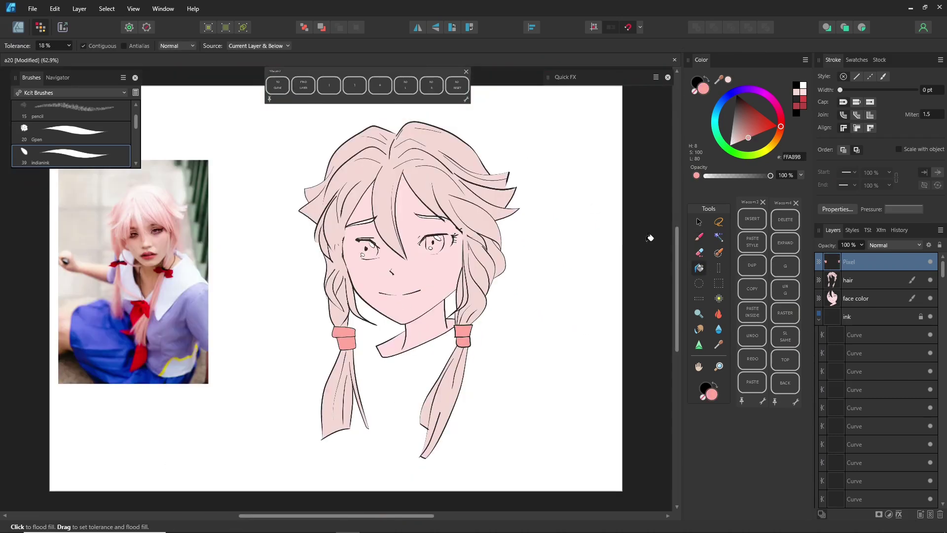
{"action": "left_click", "coordinate": [819, 320]}
{"action": "left_click", "coordinate": [864, 319]}
{"action": "left_click", "coordinate": [786, 361]}
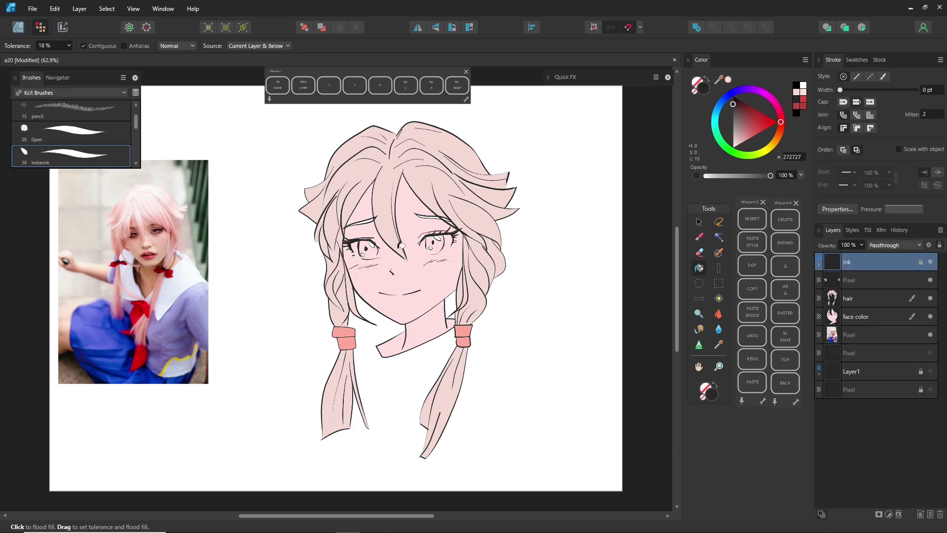
{"action": "left_click", "coordinate": [41, 80]}
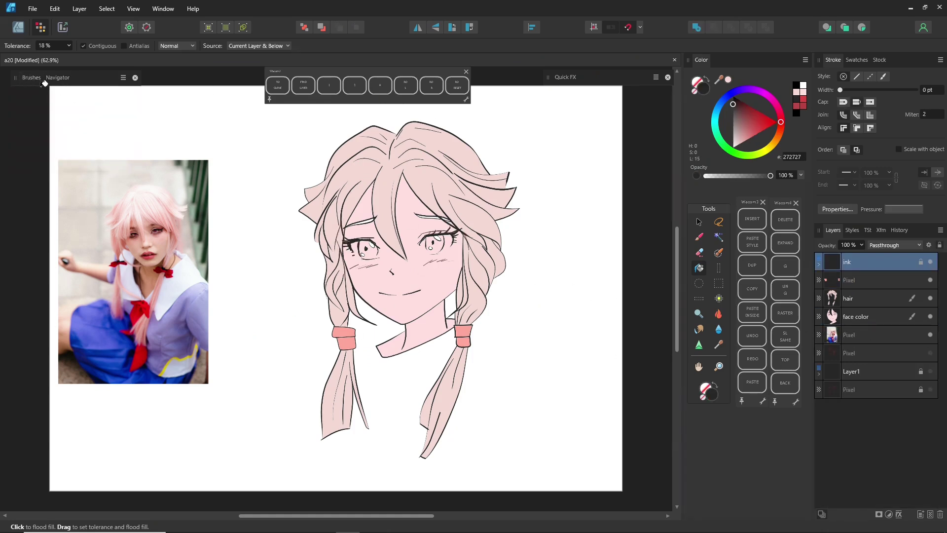
{"action": "left_click", "coordinate": [699, 223]}
{"action": "left_click", "coordinate": [560, 246]}
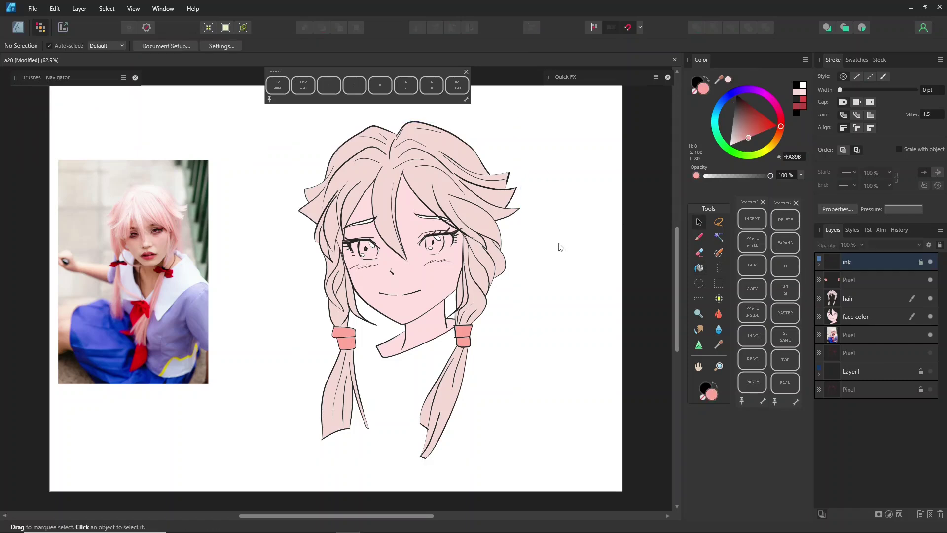
Save the document in the Designer persona and return to the Pixel persona
{"action": "left_click", "coordinate": [17, 28]}
{"action": "left_click", "coordinate": [21, 76]}
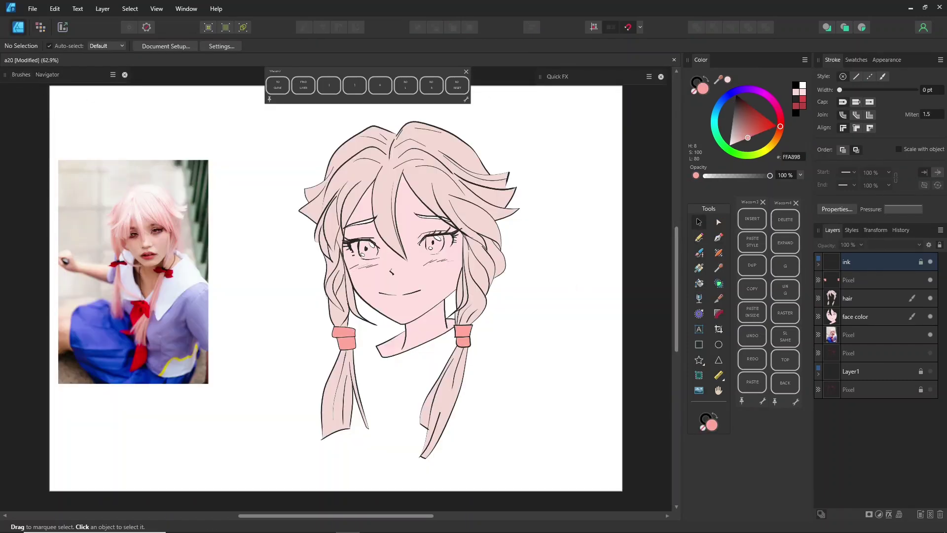
{"action": "key", "text": "ctrl+s"}
{"action": "left_click", "coordinate": [41, 27]}
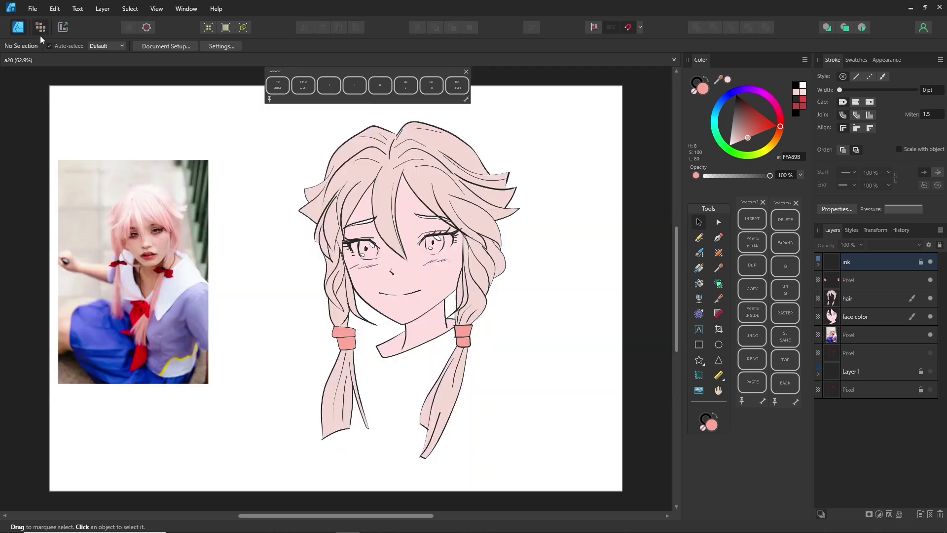
Add a pixel layer nested inside the face color layer and brush red C5594A stripes across the lower face
{"action": "left_click", "coordinate": [854, 318]}
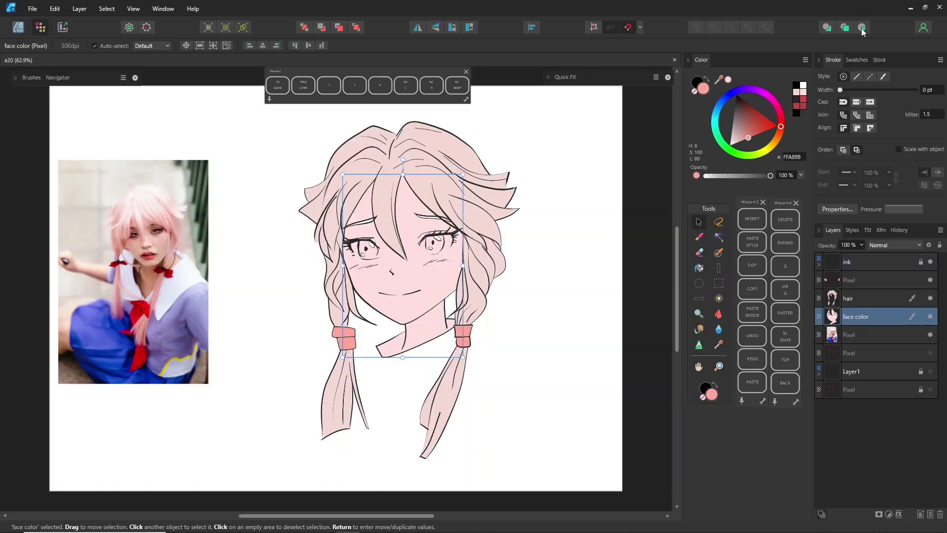
{"action": "left_click", "coordinate": [931, 514]}
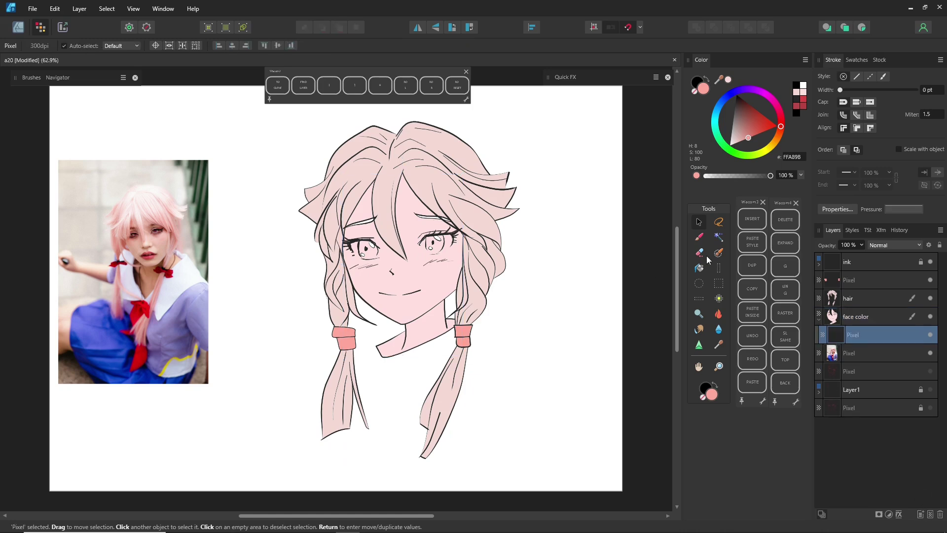
{"action": "left_click", "coordinate": [698, 236]}
{"action": "left_click", "coordinate": [754, 125]}
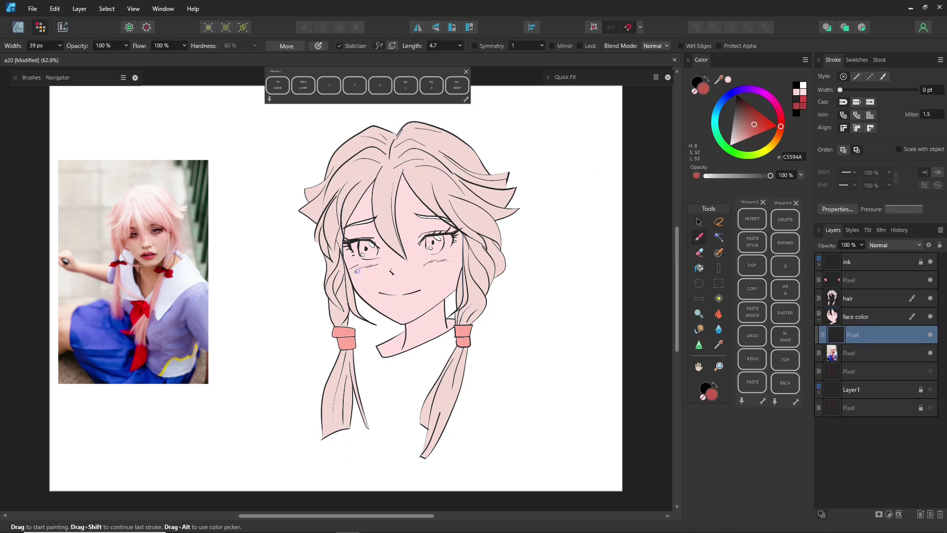
{"action": "mouse_move", "coordinate": [357, 271]}
{"action": "left_mouse_down"}
{"action": "mouse_move", "coordinate": [439, 276]}
{"action": "mouse_move", "coordinate": [365, 296]}
{"action": "mouse_move", "coordinate": [454, 295]}
{"action": "left_mouse_up"}
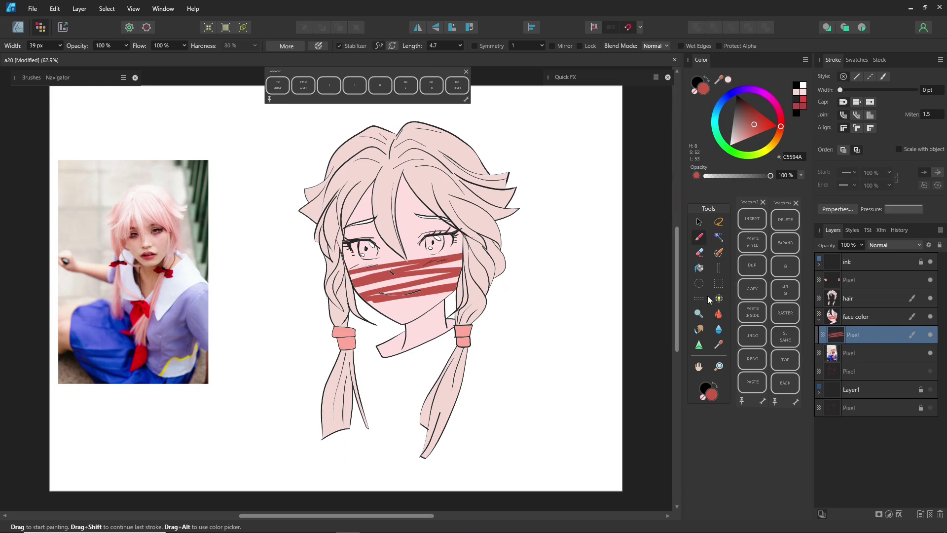
Erase diagonal bands through the red stripes and delete the nested pixel layer
{"action": "left_click", "coordinate": [699, 252]}
{"action": "left_click_drag", "start_coordinate": [419, 261], "coordinate": [394, 302]}
{"action": "left_click_drag", "start_coordinate": [453, 256], "coordinate": [412, 296]}
{"action": "left_click_drag", "start_coordinate": [395, 264], "coordinate": [362, 299]}
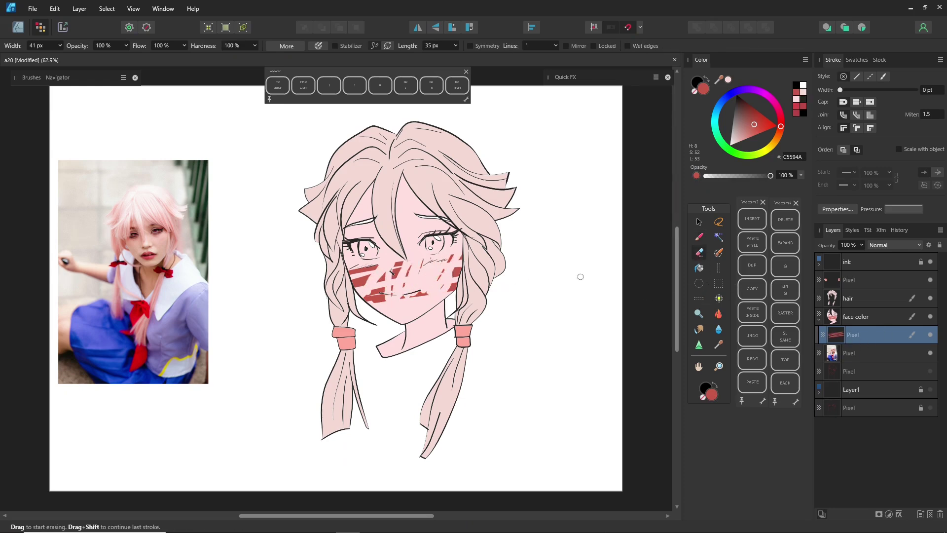
{"action": "left_click", "coordinate": [940, 515]}
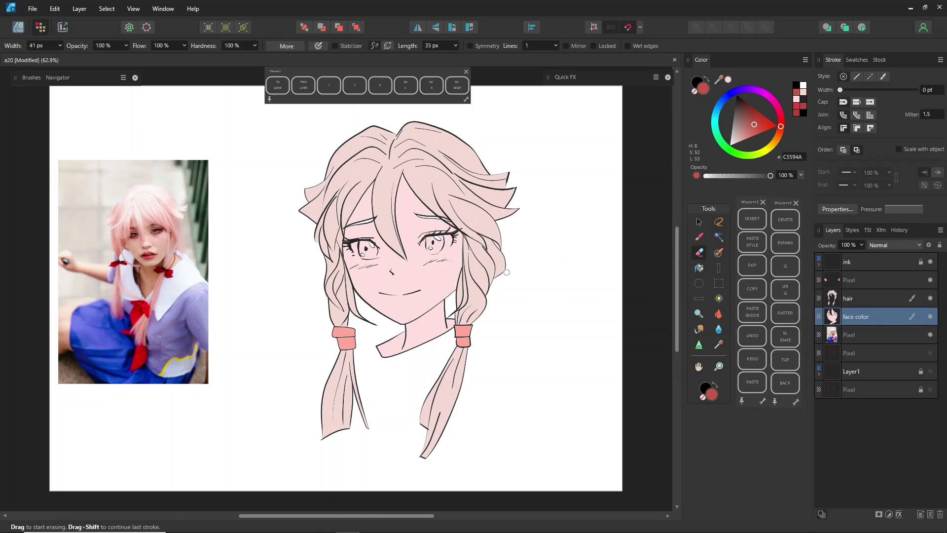
Add a pixel layer above the face color layer and lasso both eyes freehand, adding the second eye to the selection
{"action": "scroll", "coordinate": [506, 271], "scroll_direction": "up", "scroll_amount": 6}
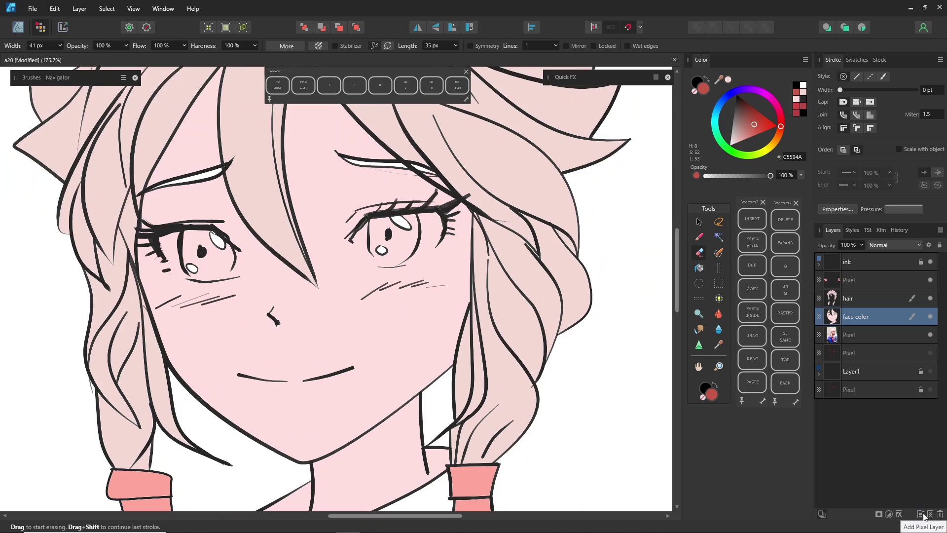
{"action": "left_click", "coordinate": [920, 514]}
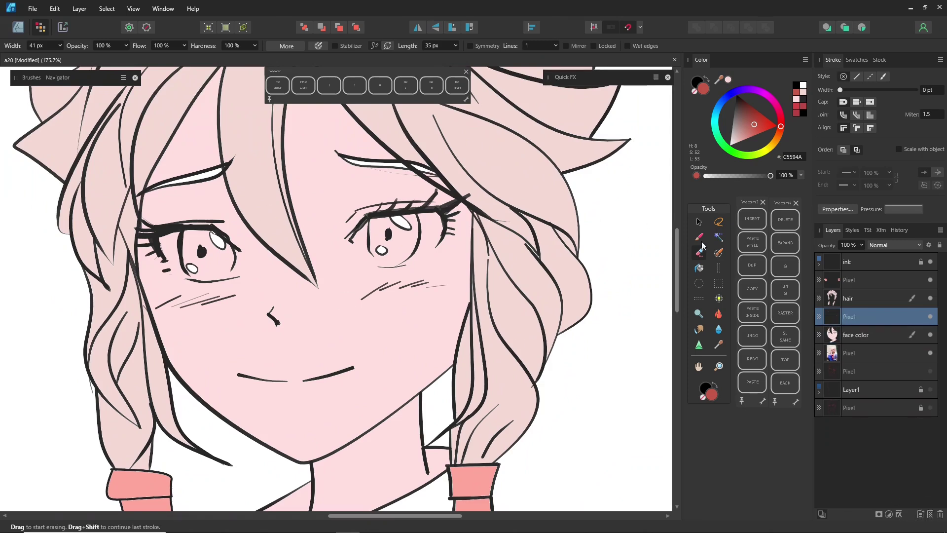
{"action": "left_click", "coordinate": [719, 222]}
{"action": "mouse_move", "coordinate": [358, 256]}
{"action": "left_mouse_down"}
{"action": "mouse_move", "coordinate": [424, 255]}
{"action": "mouse_move", "coordinate": [440, 239]}
{"action": "left_mouse_up"}
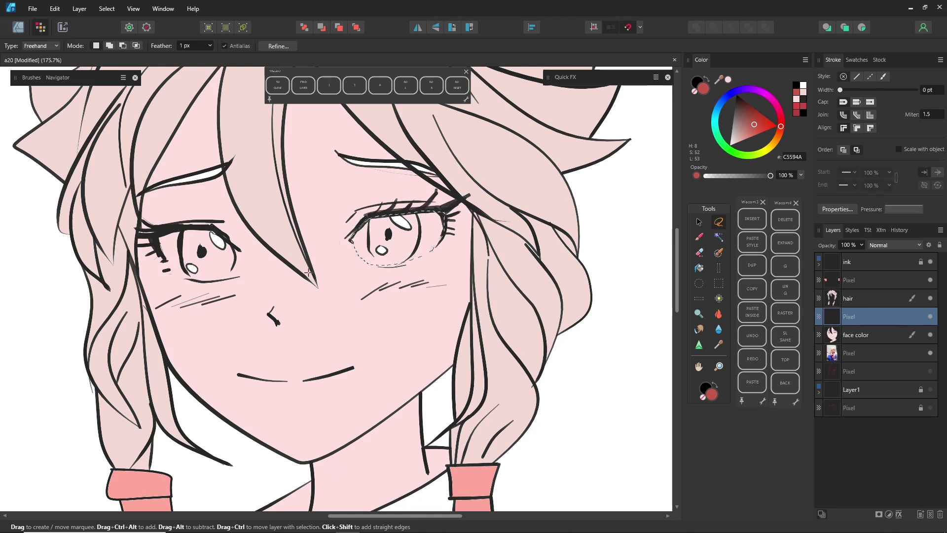
{"action": "left_click", "coordinate": [108, 47]}
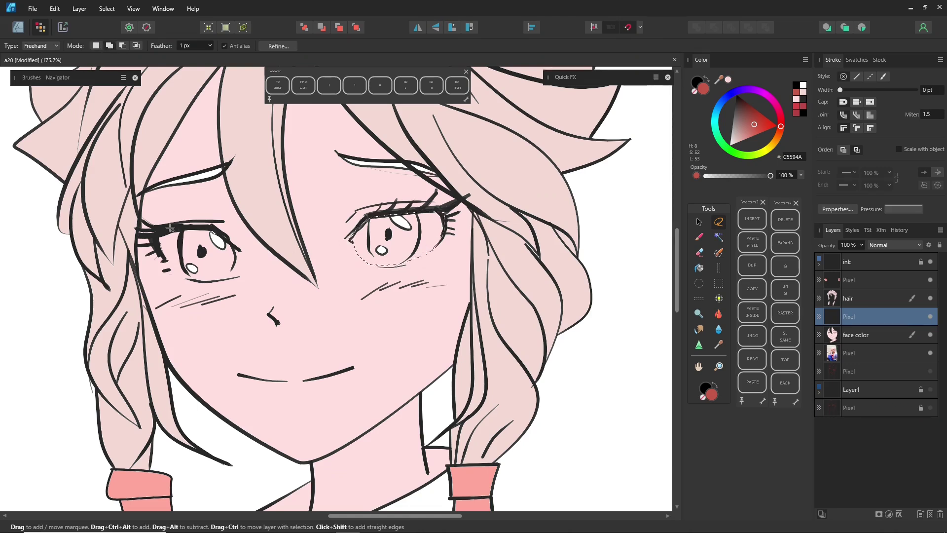
{"action": "mouse_move", "coordinate": [182, 228]}
{"action": "left_mouse_down"}
{"action": "mouse_move", "coordinate": [231, 244]}
{"action": "mouse_move", "coordinate": [242, 269]}
{"action": "mouse_move", "coordinate": [223, 280]}
{"action": "mouse_move", "coordinate": [182, 279]}
{"action": "mouse_move", "coordinate": [153, 230]}
{"action": "left_mouse_up"}
Flood-fill both selected eye areas with light gray DBD0CE, with Contiguous off, and clear the selection
{"action": "key", "text": "g"}
{"action": "left_click_drag", "start_coordinate": [732, 144], "coordinate": [733, 138]}
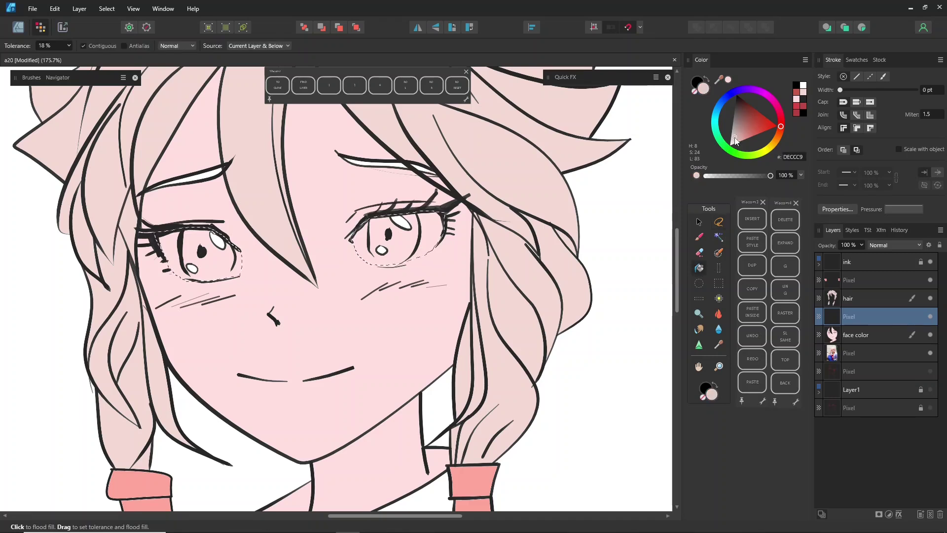
{"action": "left_click", "coordinate": [420, 238]}
{"action": "key", "text": "ctrl+z"}
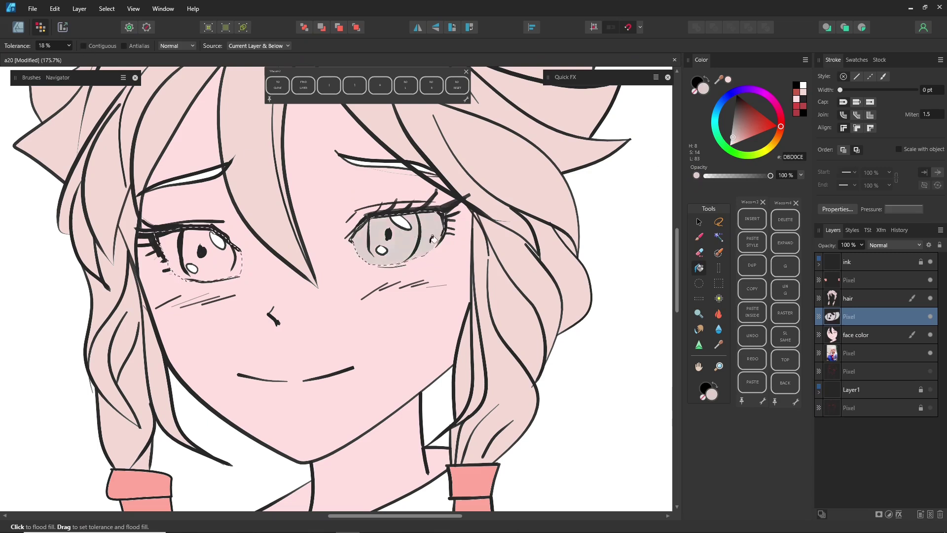
{"action": "left_click", "coordinate": [433, 245]}
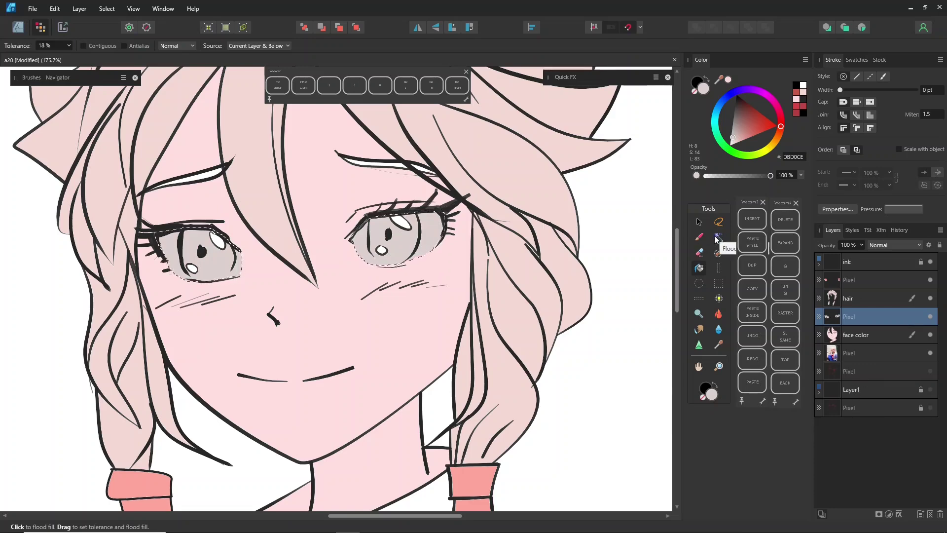
{"action": "key", "text": "ctrl+d"}
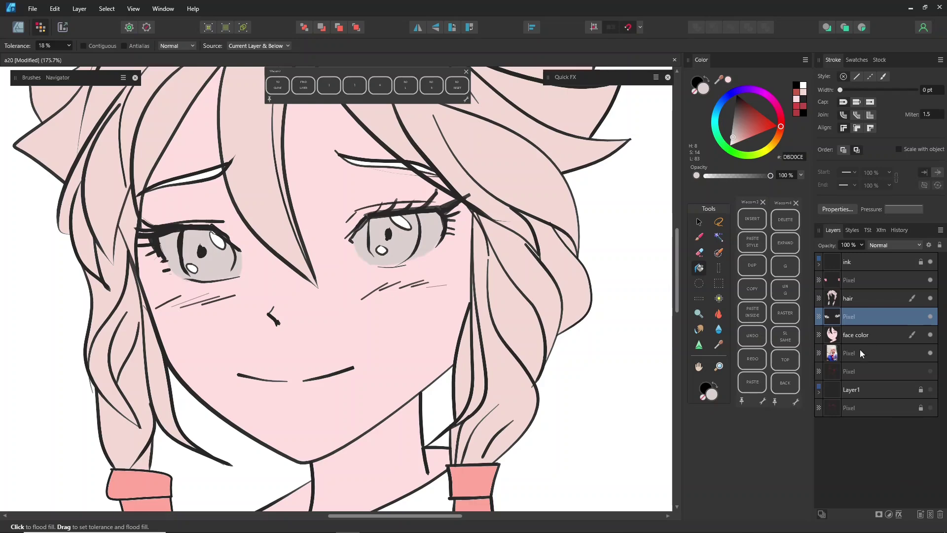
Add a pixel layer above the gray eye fill and brush both irises in blue 49B4FF at 39 px width
{"action": "left_click", "coordinate": [920, 514]}
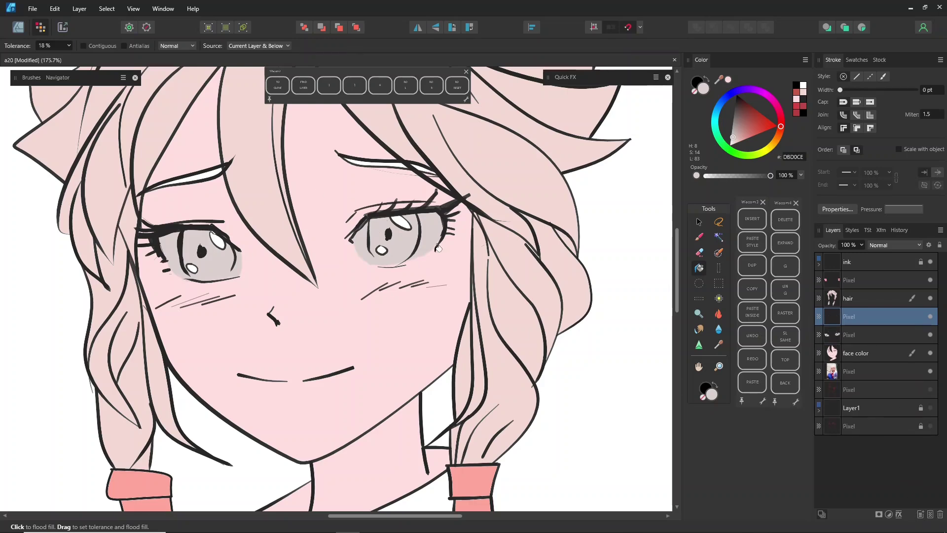
{"action": "left_click", "coordinate": [700, 239]}
{"action": "left_click", "coordinate": [718, 109]}
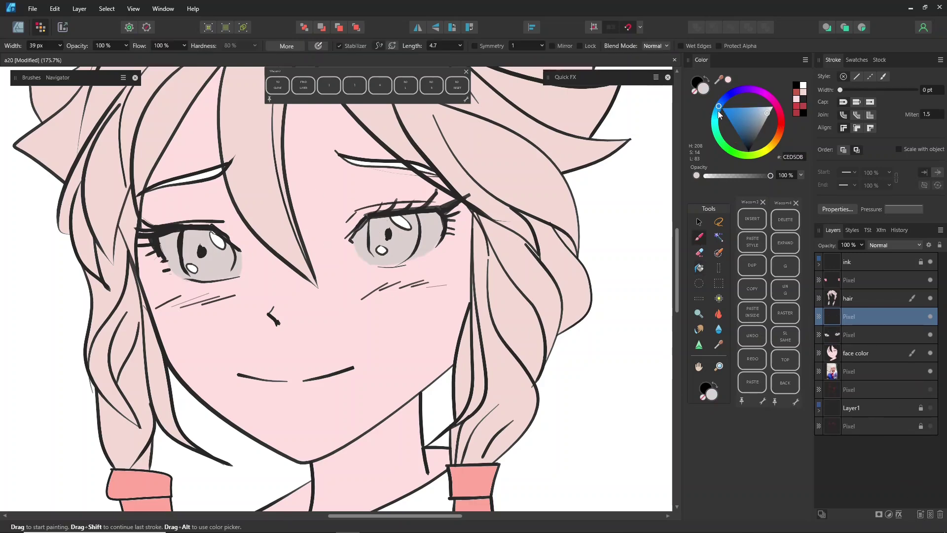
{"action": "left_click", "coordinate": [737, 109]}
{"action": "left_click_drag", "start_coordinate": [737, 108], "coordinate": [735, 108]}
{"action": "mouse_move", "coordinate": [381, 225]}
{"action": "left_mouse_down"}
{"action": "mouse_move", "coordinate": [377, 257]}
{"action": "mouse_move", "coordinate": [402, 259]}
{"action": "mouse_move", "coordinate": [414, 217]}
{"action": "mouse_move", "coordinate": [382, 251]}
{"action": "left_mouse_up"}
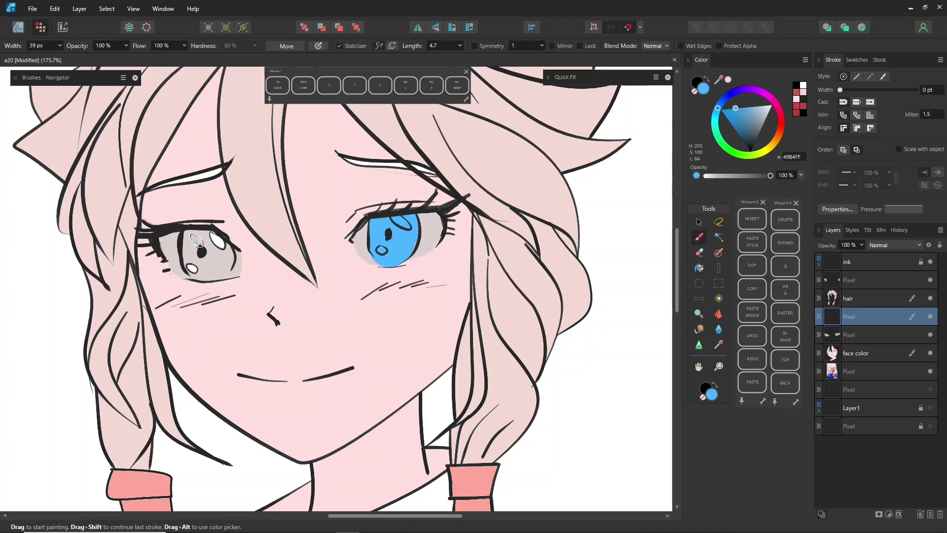
{"action": "mouse_move", "coordinate": [190, 231]}
{"action": "left_mouse_down"}
{"action": "mouse_move", "coordinate": [188, 252]}
{"action": "mouse_move", "coordinate": [205, 277]}
{"action": "mouse_move", "coordinate": [225, 245]}
{"action": "mouse_move", "coordinate": [192, 237]}
{"action": "mouse_move", "coordinate": [209, 264]}
{"action": "mouse_move", "coordinate": [217, 251]}
{"action": "left_mouse_up"}
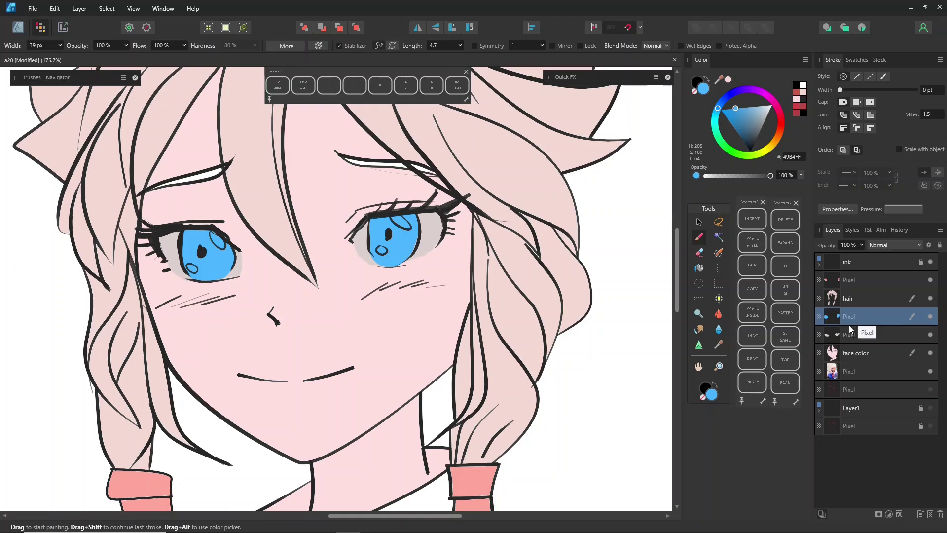
Nest the blue iris layer inside the gray eye layer, compare it with the visibility off and on, and deselect
{"action": "double_click", "coordinate": [865, 321]}
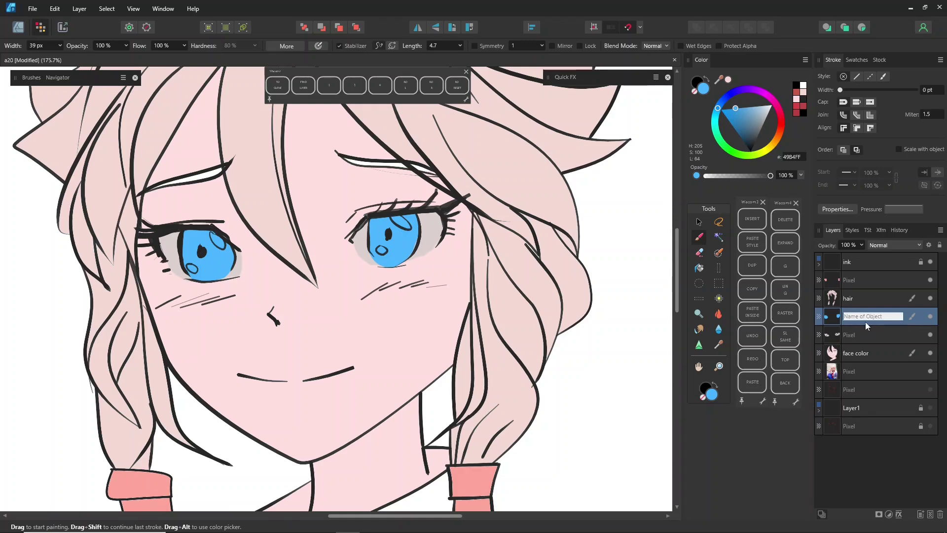
{"action": "left_click", "coordinate": [699, 223]}
{"action": "left_click_drag", "start_coordinate": [868, 316], "coordinate": [867, 338]}
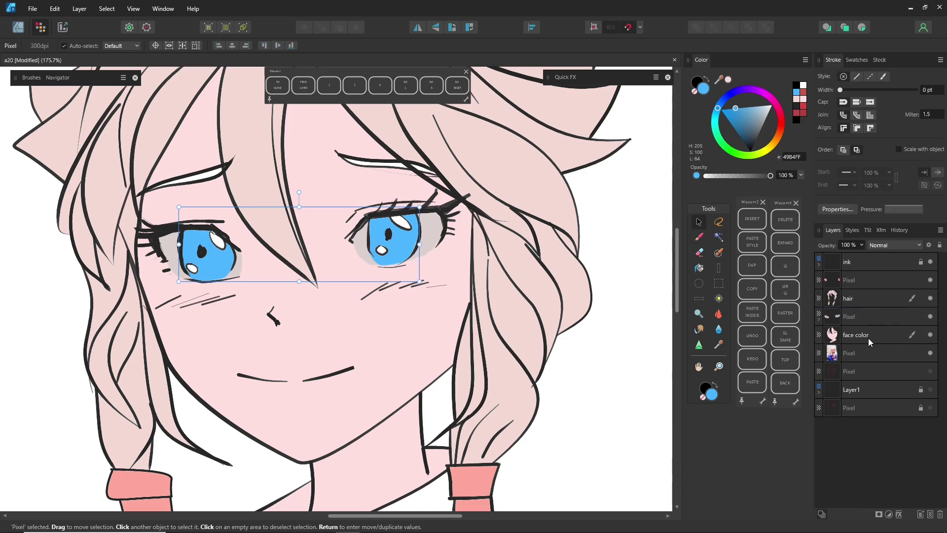
{"action": "left_click", "coordinate": [929, 316]}
{"action": "left_click", "coordinate": [929, 316]}
{"action": "left_click", "coordinate": [930, 316]}
{"action": "left_click", "coordinate": [930, 316]}
{"action": "left_click", "coordinate": [632, 307]}
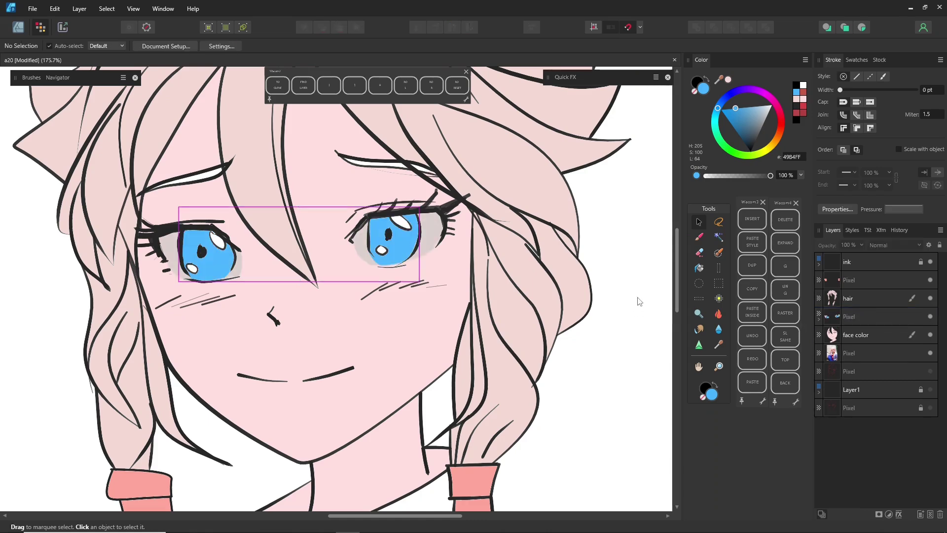
{"action": "left_click", "coordinate": [381, 86]}
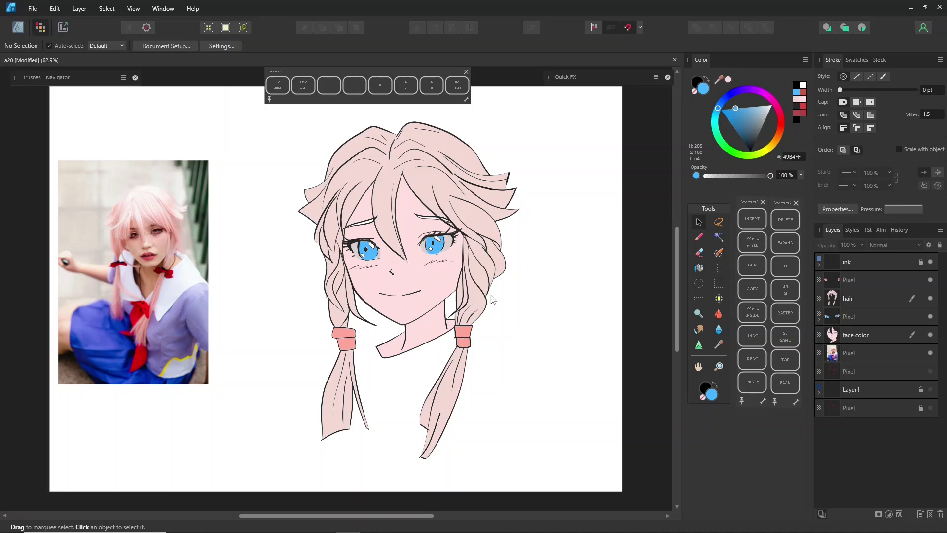
Add a pixel layer between the hair and eye layers and set the color to dark gray 4E4E4E
{"action": "scroll", "coordinate": [410, 260], "scroll_direction": "up", "scroll_amount": 6}
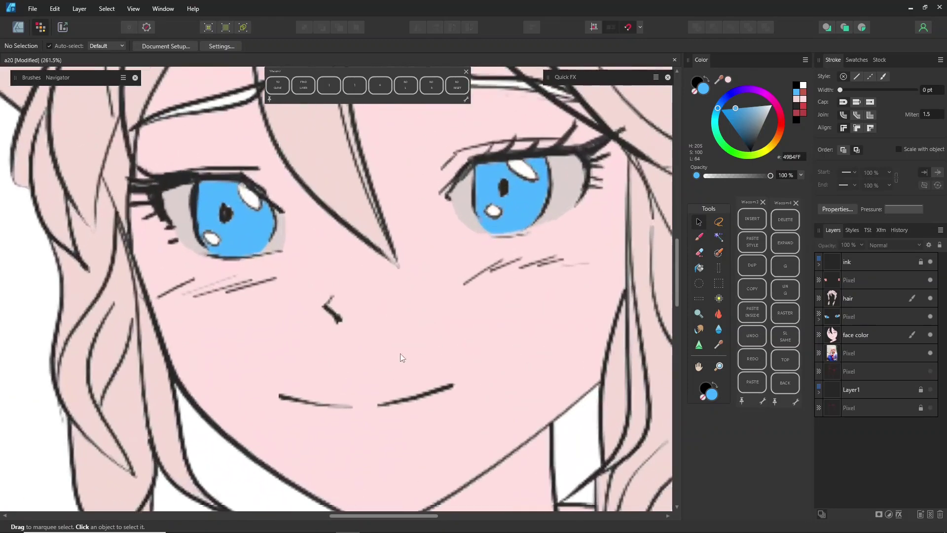
{"action": "left_click_drag", "start_coordinate": [388, 300], "coordinate": [428, 409]}
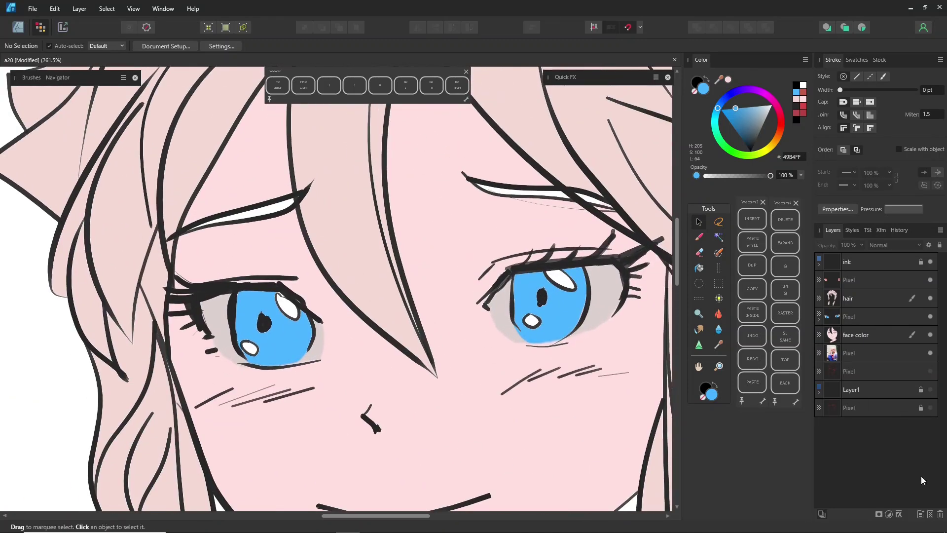
{"action": "left_click", "coordinate": [919, 514]}
{"action": "left_click_drag", "start_coordinate": [868, 266], "coordinate": [859, 327]}
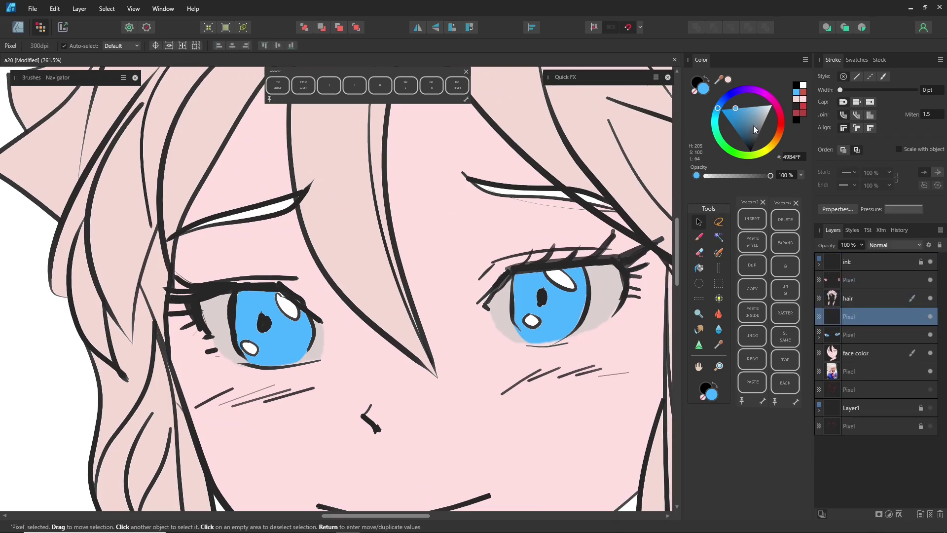
{"action": "left_click_drag", "start_coordinate": [754, 129], "coordinate": [757, 138]}
{"action": "left_click", "coordinate": [443, 219]}
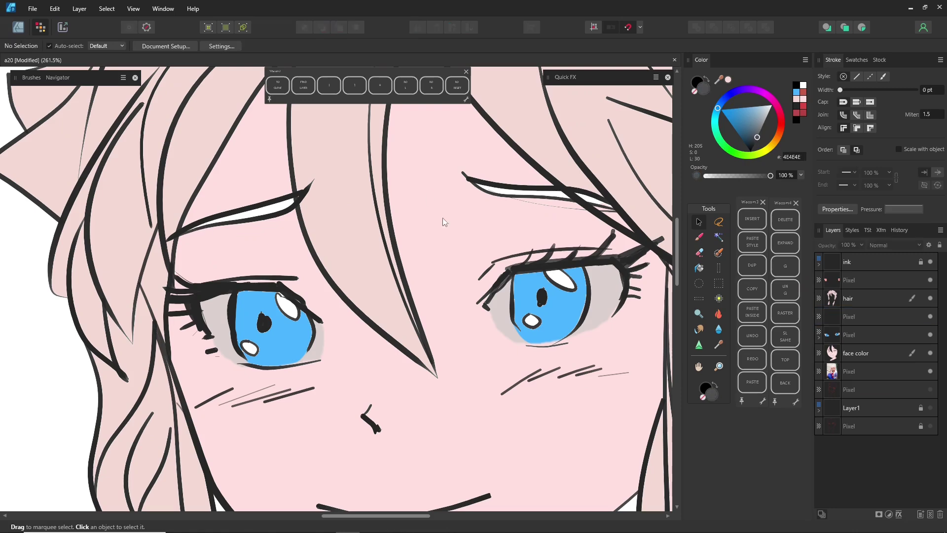
Start a new pixel layer above the ink layer with the Paint Brush and set the color to dark gray 4F4F4F
{"action": "left_click", "coordinate": [698, 237]}
{"action": "left_click_drag", "start_coordinate": [167, 201], "coordinate": [310, 162]}
{"action": "left_click", "coordinate": [92, 225]}
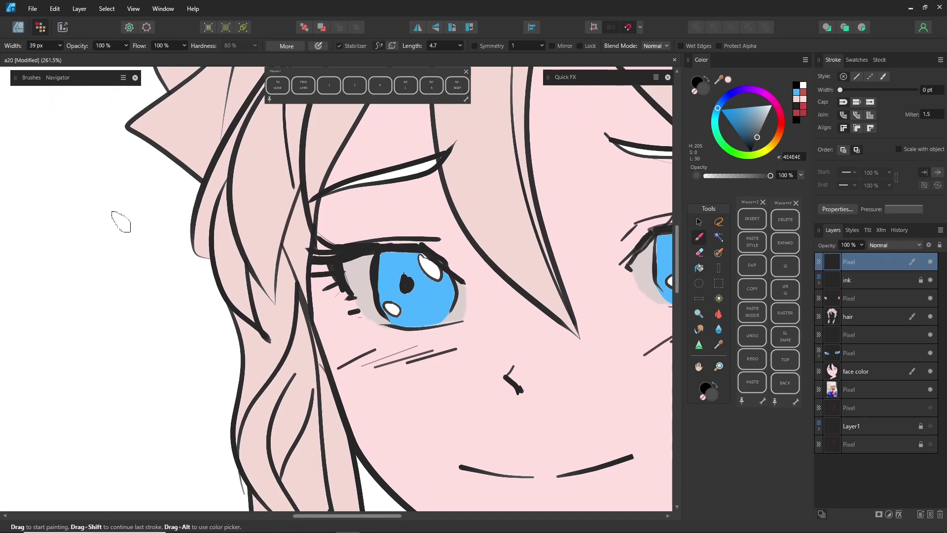
{"action": "left_click", "coordinate": [756, 113]}
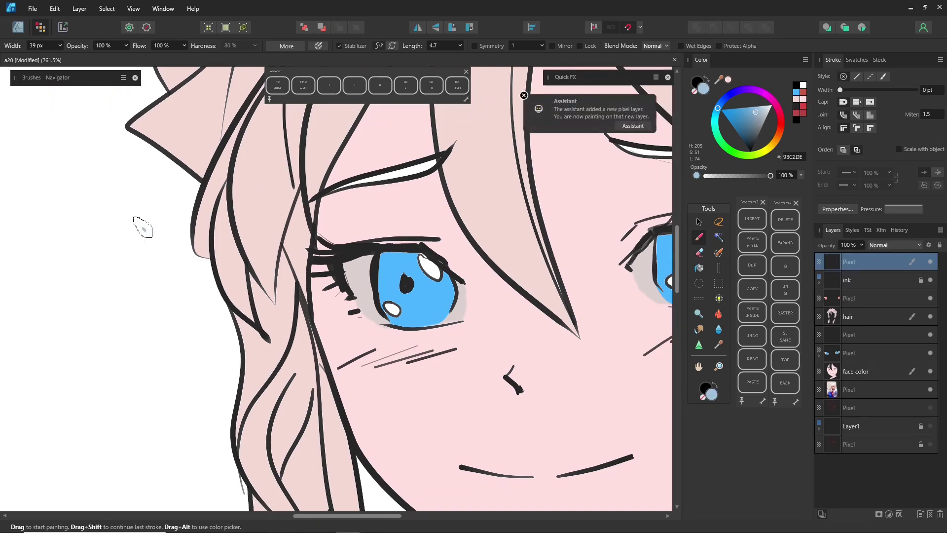
{"action": "left_click", "coordinate": [757, 137]}
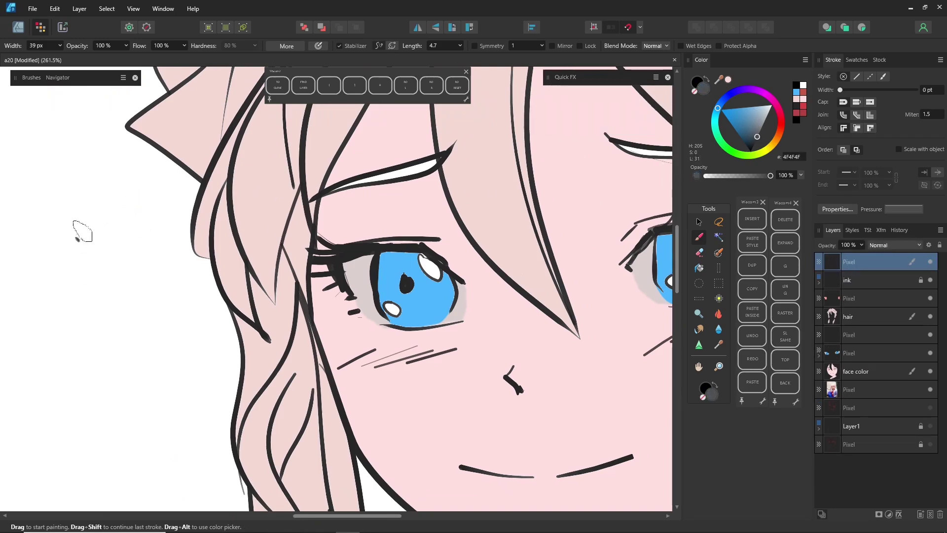
Brush several curved dark gray test strokes on the blank canvas beside the hair and undo them all
{"action": "mouse_move", "coordinate": [134, 189]}
{"action": "left_mouse_down"}
{"action": "mouse_move", "coordinate": [64, 270]}
{"action": "mouse_move", "coordinate": [74, 353]}
{"action": "left_mouse_up"}
{"action": "left_click_drag", "start_coordinate": [136, 225], "coordinate": [110, 381]}
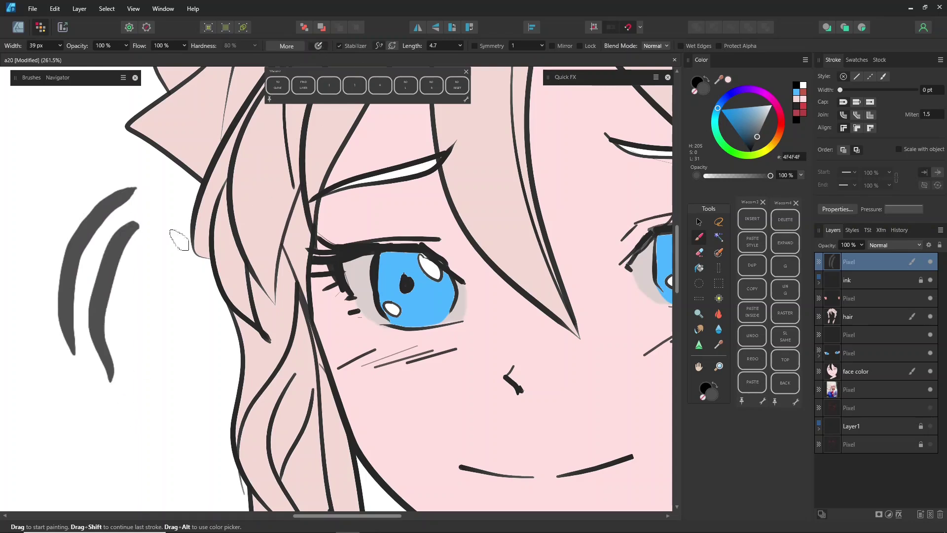
{"action": "left_click_drag", "start_coordinate": [168, 223], "coordinate": [160, 382]}
{"action": "left_click_drag", "start_coordinate": [166, 258], "coordinate": [183, 359]}
{"action": "mouse_move", "coordinate": [104, 166]}
{"action": "left_mouse_down"}
{"action": "mouse_move", "coordinate": [61, 383]}
{"action": "mouse_move", "coordinate": [134, 489]}
{"action": "left_mouse_up"}
{"action": "key", "text": "ctrl+z"}
{"action": "key", "text": "ctrl+z"}
{"action": "key", "text": "ctrl+z"}
{"action": "key", "text": "ctrl+z"}
{"action": "key", "text": "ctrl+z"}
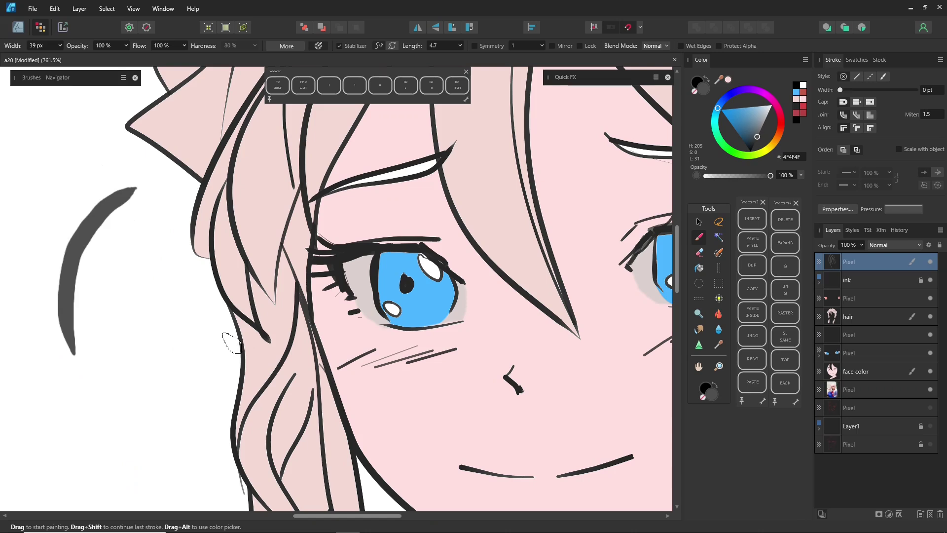
{"action": "key", "text": "ctrl+z"}
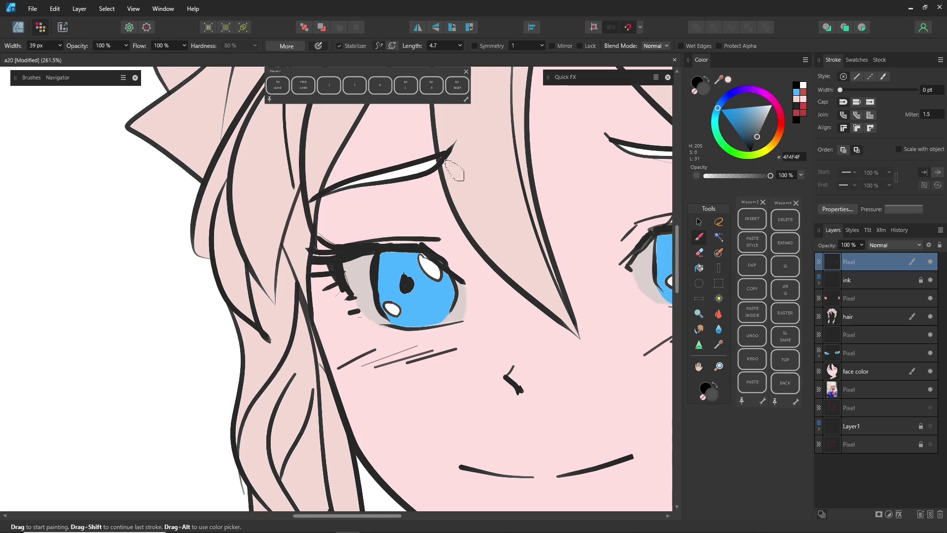
Fill both eyebrows with an 11 px dark gray 4F4F4F brush and move their layer beneath the ink layer
{"action": "left_click_drag", "start_coordinate": [407, 174], "coordinate": [377, 176]}
{"action": "mouse_move", "coordinate": [397, 176]}
{"action": "left_mouse_down"}
{"action": "mouse_move", "coordinate": [327, 191]}
{"action": "mouse_move", "coordinate": [439, 158]}
{"action": "left_mouse_up"}
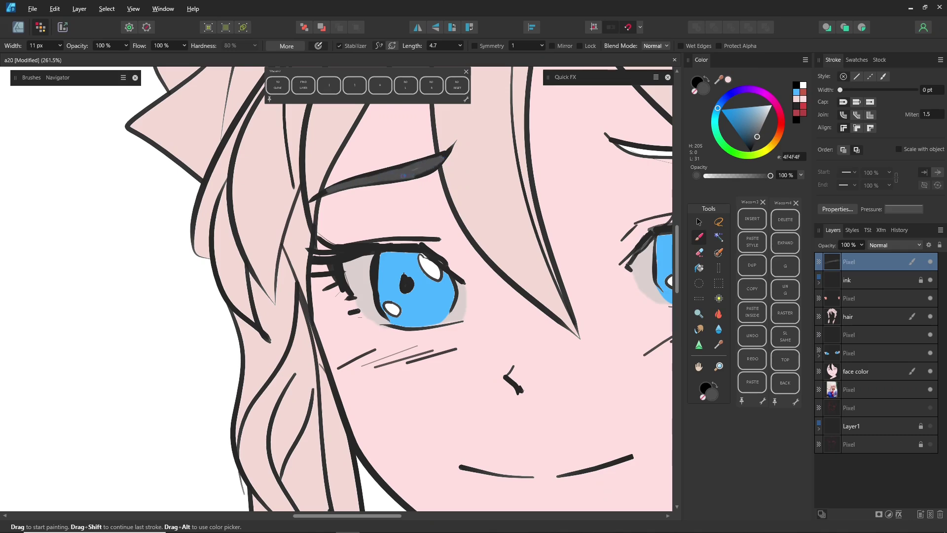
{"action": "mouse_move", "coordinate": [594, 152]}
{"action": "left_mouse_down"}
{"action": "mouse_move", "coordinate": [353, 176]}
{"action": "mouse_move", "coordinate": [512, 191]}
{"action": "left_mouse_up"}
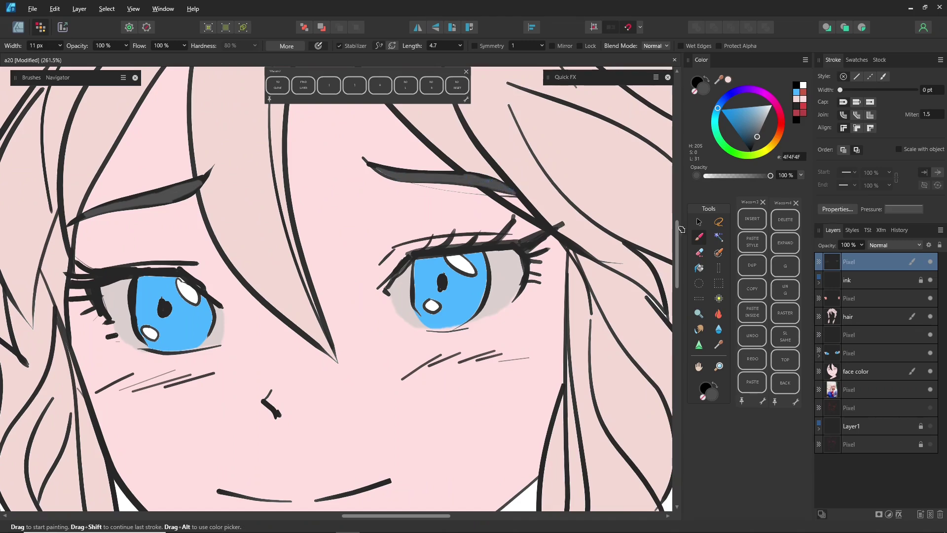
{"action": "key", "text": "ctrl+["}
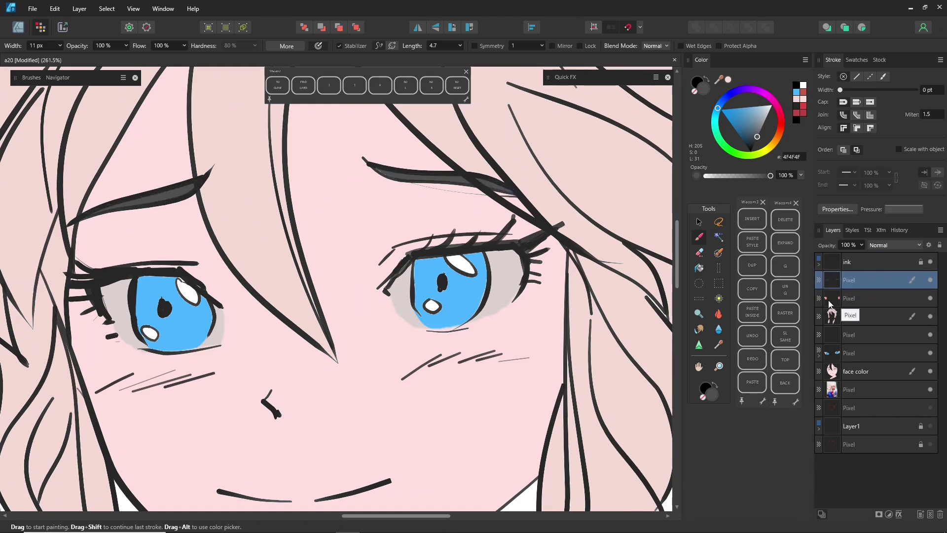
Switch to the Designer persona, group the layers from ink through face color, and hide the reference photo layer
{"action": "key", "text": "ctrl+1"}
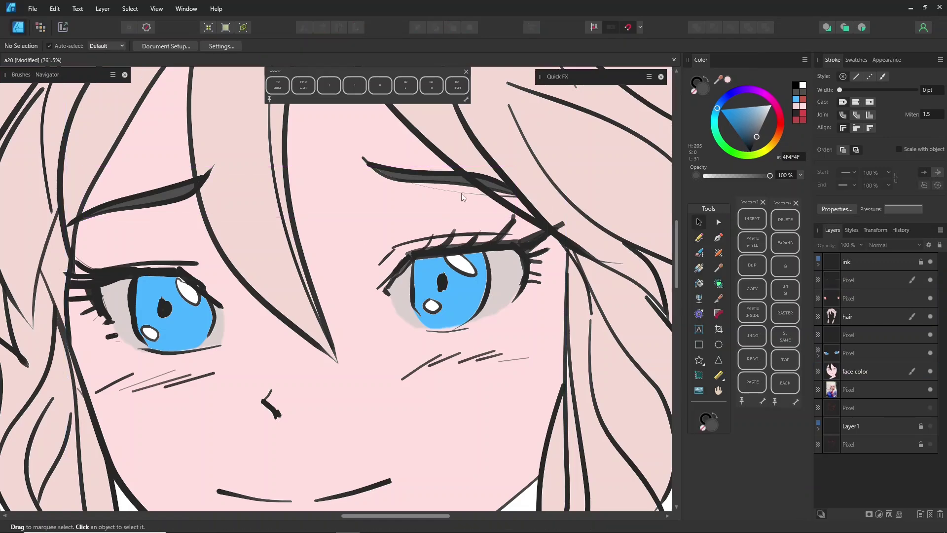
{"action": "key", "text": "ctrl+0"}
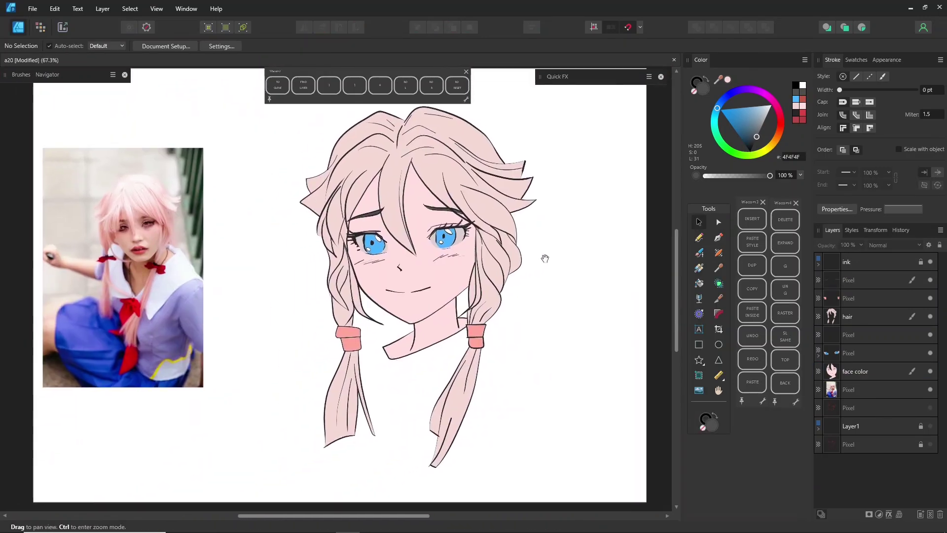
{"action": "left_click", "coordinate": [699, 253]}
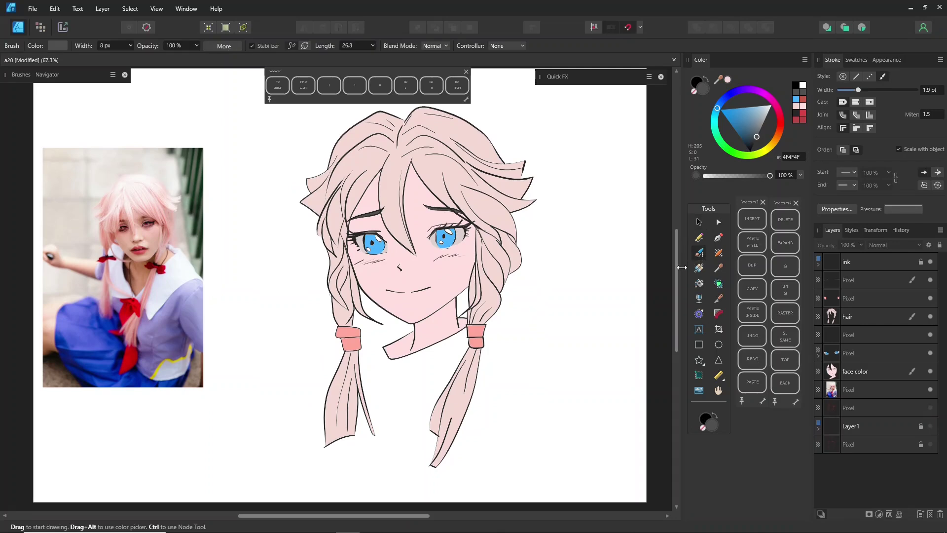
{"action": "left_click", "coordinate": [861, 267]}
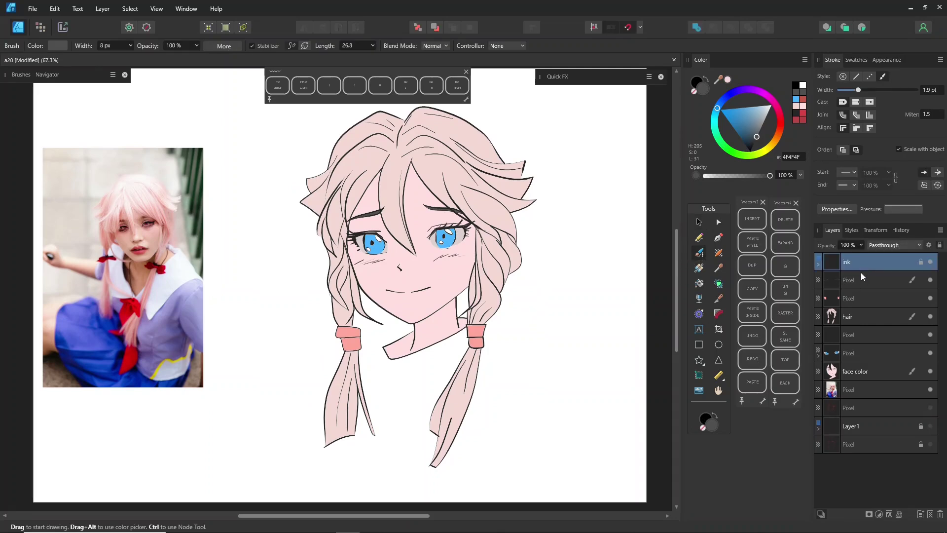
{"action": "left_click", "coordinate": [871, 374], "text": "shift"}
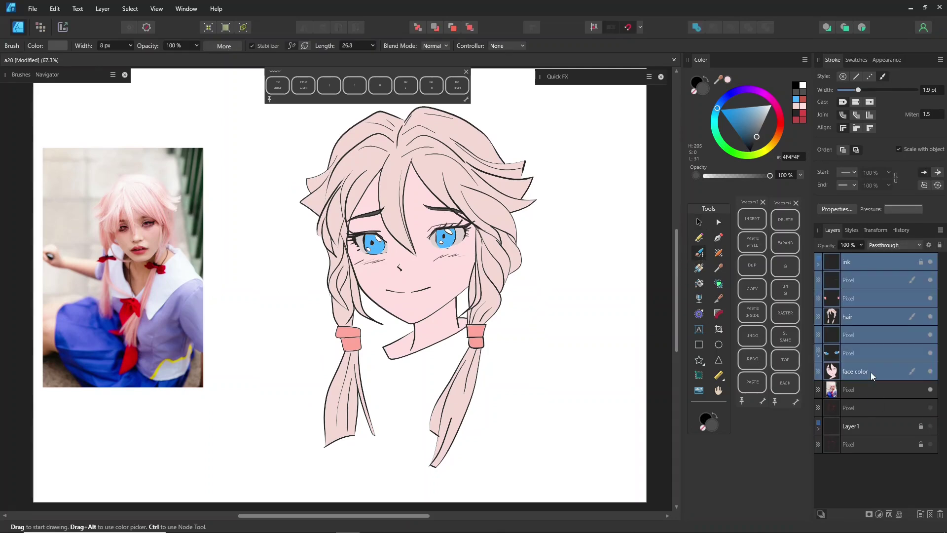
{"action": "left_click", "coordinate": [788, 273]}
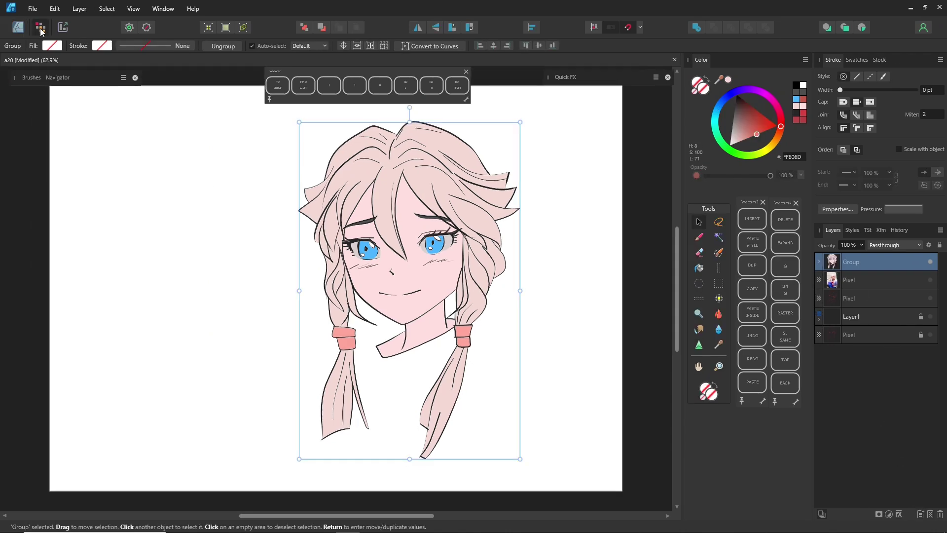
Expand the portrait group, select the face color layer, and set up the Pencil with Auto Close and fill color FFA79A
{"action": "left_click", "coordinate": [18, 29]}
{"action": "left_click", "coordinate": [556, 303]}
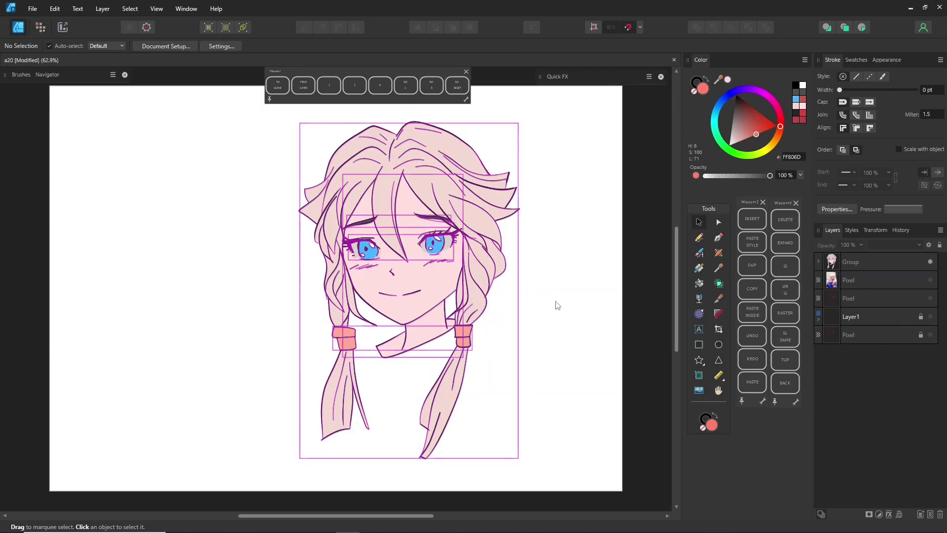
{"action": "left_click", "coordinate": [818, 262]}
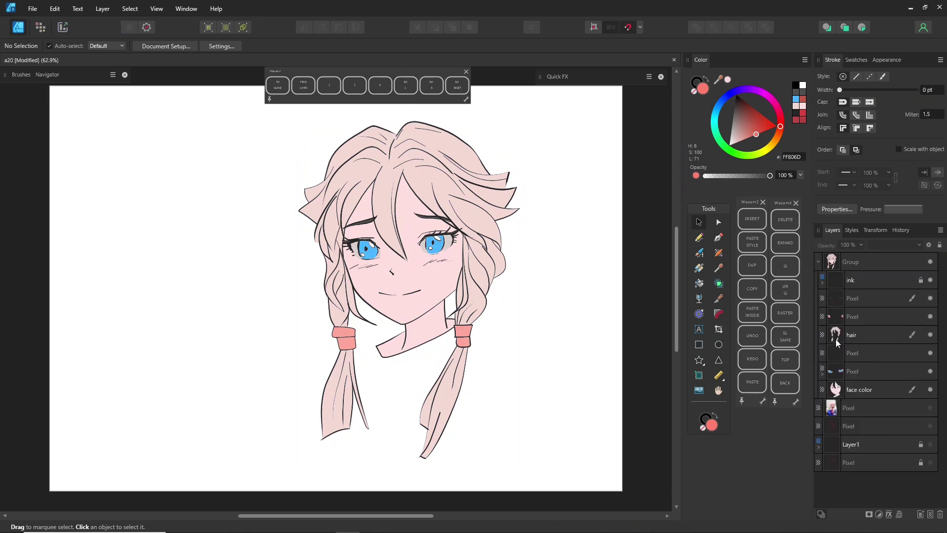
{"action": "left_click", "coordinate": [872, 389]}
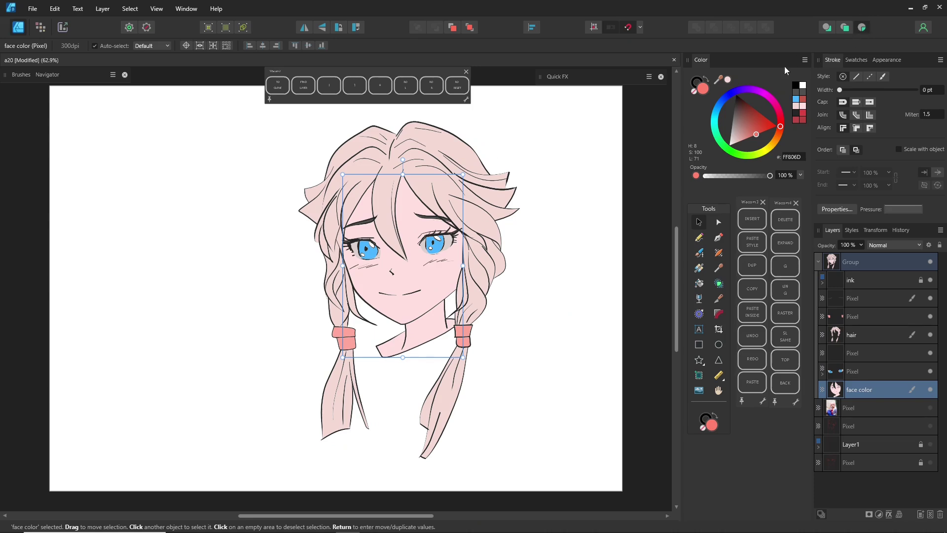
{"action": "left_click", "coordinate": [699, 238]}
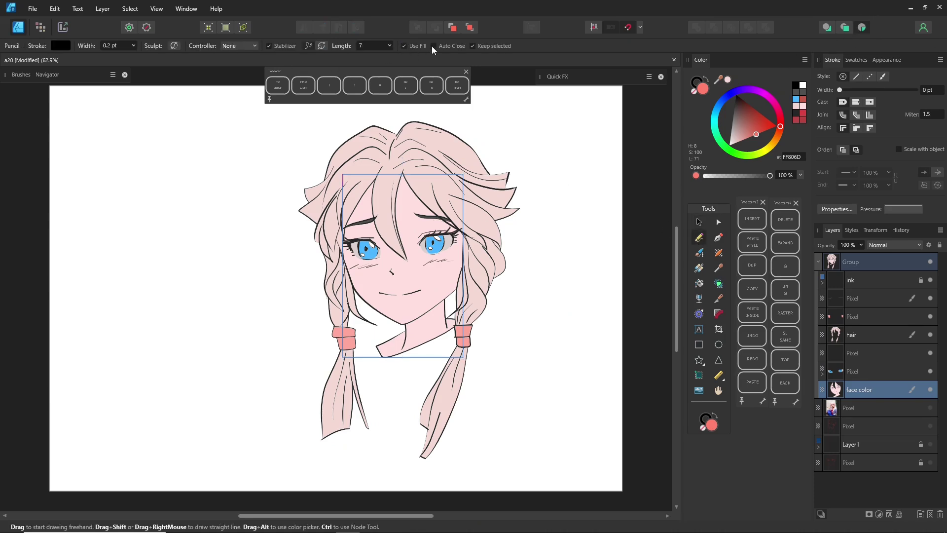
{"action": "left_click_drag", "start_coordinate": [747, 136], "coordinate": [747, 138]}
Draw closed FFA79A shadow shapes on the forehead along the edges of the bangs, inside the face color layer
{"action": "left_click_drag", "start_coordinate": [404, 257], "coordinate": [221, 384]}
{"action": "mouse_move", "coordinate": [229, 278]}
{"action": "left_mouse_down"}
{"action": "mouse_move", "coordinate": [233, 303]}
{"action": "mouse_move", "coordinate": [270, 229]}
{"action": "mouse_move", "coordinate": [271, 271]}
{"action": "mouse_move", "coordinate": [304, 314]}
{"action": "mouse_move", "coordinate": [293, 291]}
{"action": "mouse_move", "coordinate": [290, 187]}
{"action": "mouse_move", "coordinate": [307, 170]}
{"action": "mouse_move", "coordinate": [267, 165]}
{"action": "left_mouse_up"}
{"action": "mouse_move", "coordinate": [302, 229]}
{"action": "left_mouse_down"}
{"action": "mouse_move", "coordinate": [328, 219]}
{"action": "mouse_move", "coordinate": [408, 302]}
{"action": "mouse_move", "coordinate": [373, 204]}
{"action": "mouse_move", "coordinate": [314, 214]}
{"action": "mouse_move", "coordinate": [302, 229]}
{"action": "left_mouse_up"}
{"action": "key", "text": "space"}
{"action": "left_click_drag", "start_coordinate": [396, 332], "coordinate": [408, 277]}
Draw FFA79A shadow shapes above both eyes, beside the nose, and at both corners of the mouth
{"action": "mouse_move", "coordinate": [349, 245]}
{"action": "left_mouse_down"}
{"action": "mouse_move", "coordinate": [364, 226]}
{"action": "mouse_move", "coordinate": [412, 228]}
{"action": "left_mouse_up"}
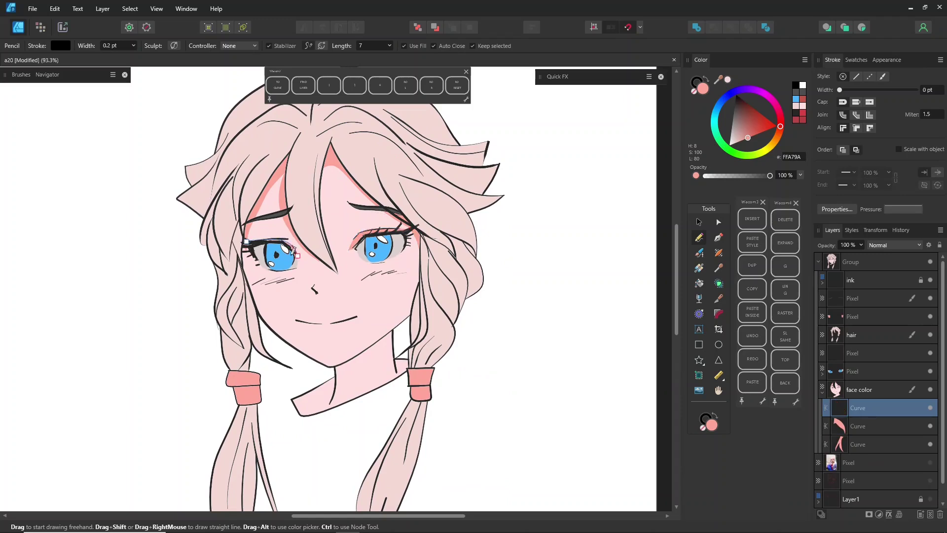
{"action": "left_click_drag", "start_coordinate": [292, 243], "coordinate": [294, 240]}
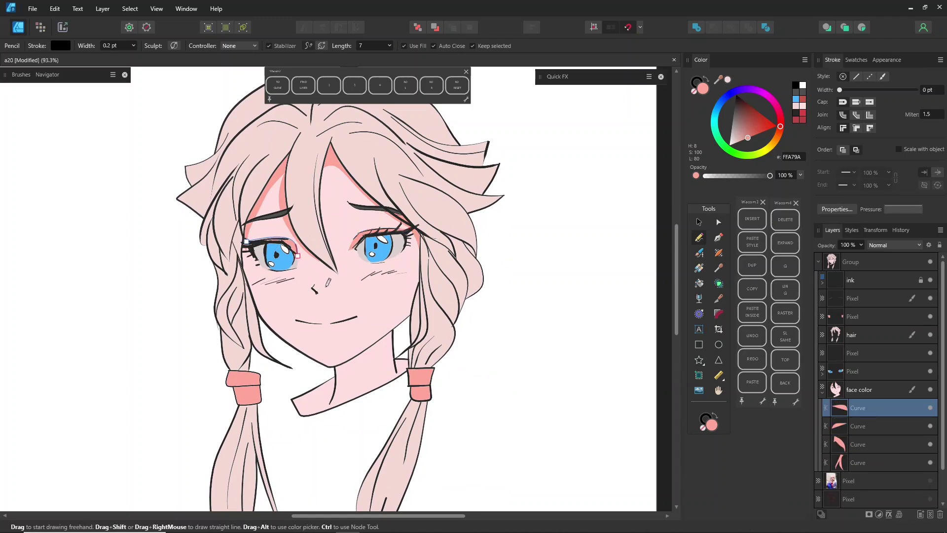
{"action": "mouse_move", "coordinate": [314, 278]}
{"action": "left_mouse_down"}
{"action": "mouse_move", "coordinate": [316, 294]}
{"action": "mouse_move", "coordinate": [362, 310]}
{"action": "left_mouse_up"}
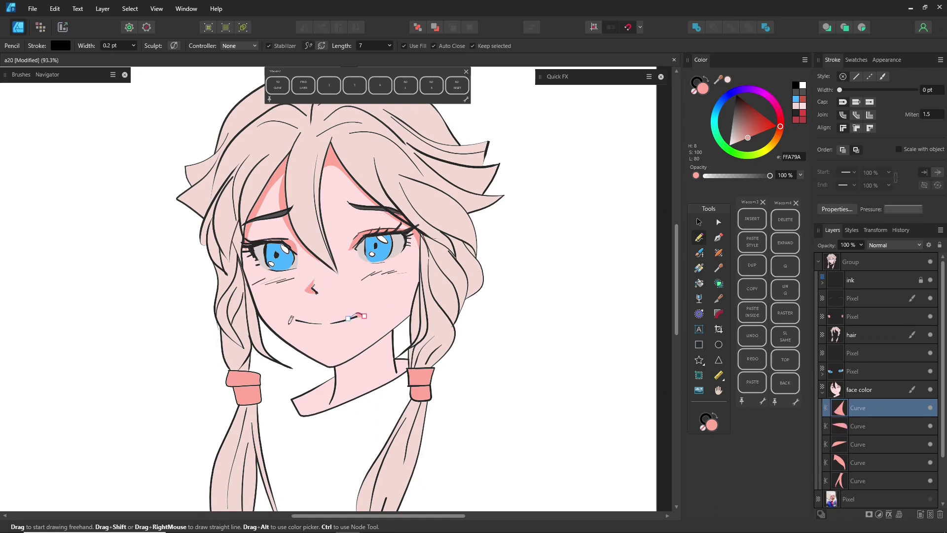
{"action": "left_click_drag", "start_coordinate": [296, 319], "coordinate": [293, 317]}
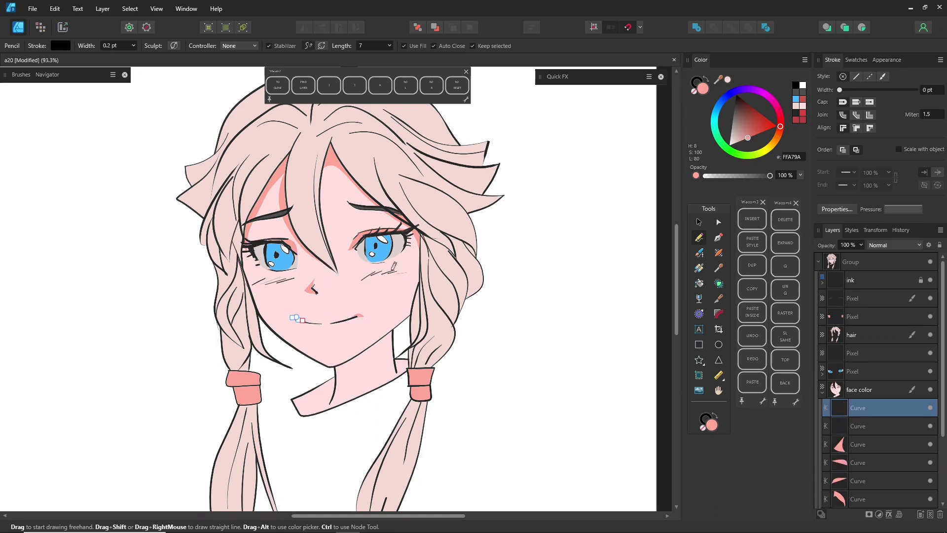
Draw an oval blush shape on each cheek and recolor both to the pinker FF9AA0
{"action": "mouse_move", "coordinate": [405, 264]}
{"action": "left_mouse_down"}
{"action": "mouse_move", "coordinate": [360, 281]}
{"action": "mouse_move", "coordinate": [409, 271]}
{"action": "left_mouse_up"}
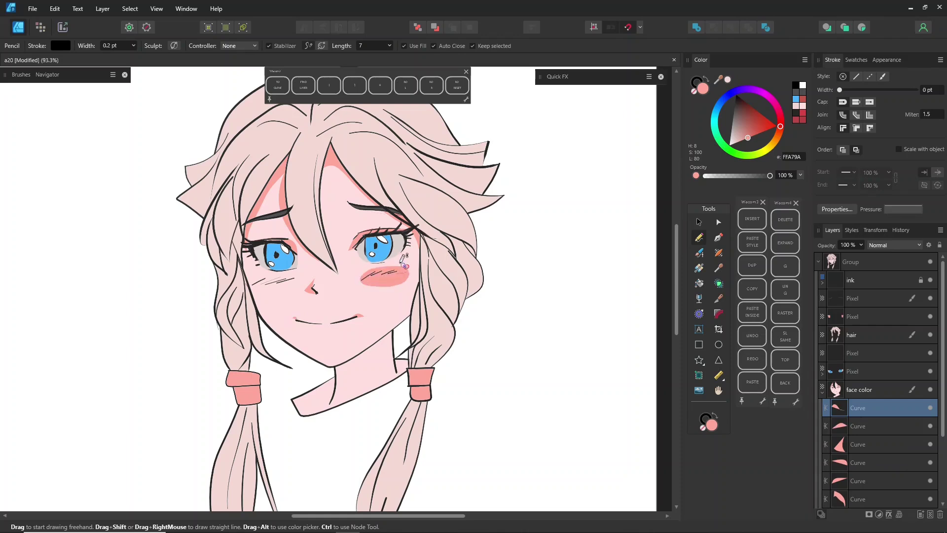
{"action": "mouse_move", "coordinate": [295, 277]}
{"action": "left_mouse_down"}
{"action": "mouse_move", "coordinate": [289, 295]}
{"action": "mouse_move", "coordinate": [297, 279]}
{"action": "left_mouse_up"}
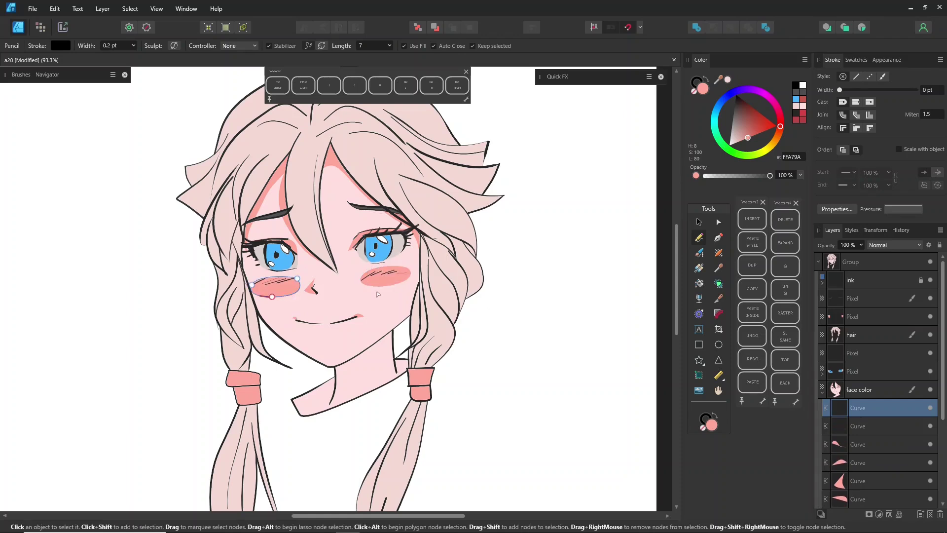
{"action": "left_click", "coordinate": [382, 283], "text": "ctrl+shift"}
{"action": "left_click_drag", "start_coordinate": [781, 128], "coordinate": [782, 122]}
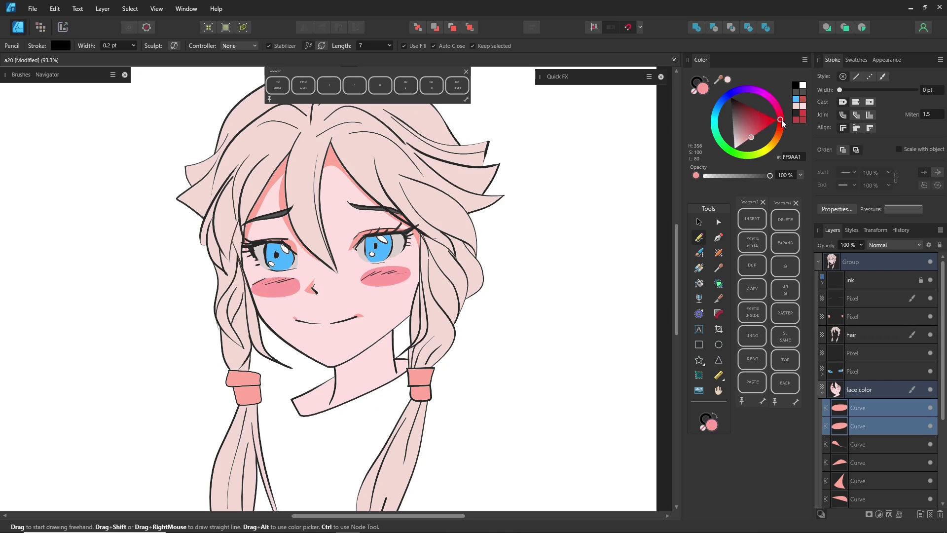
Apply a 43.7 px Gaussian Blur to both cheek blush shapes and nudge them slightly upward
{"action": "left_click", "coordinate": [564, 80]}
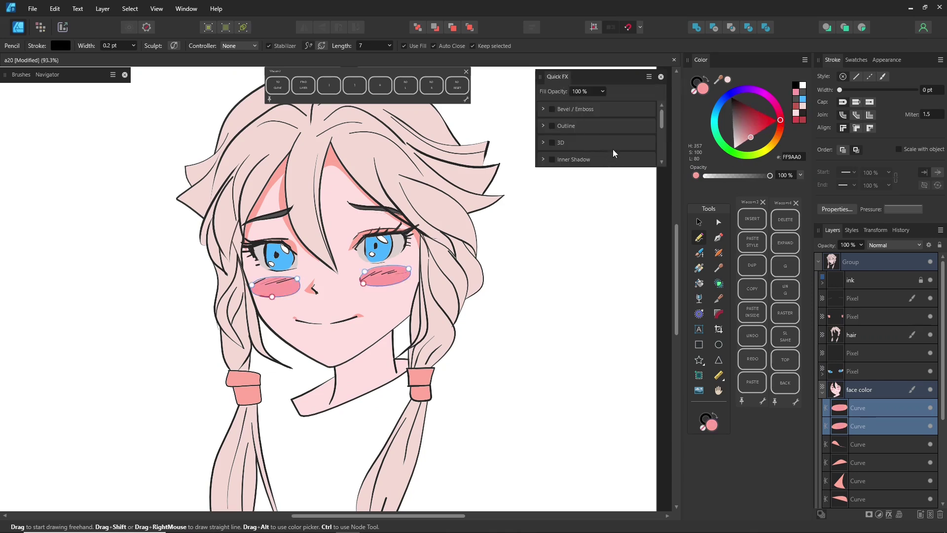
{"action": "left_click_drag", "start_coordinate": [661, 126], "coordinate": [662, 150]}
{"action": "left_click_drag", "start_coordinate": [567, 146], "coordinate": [602, 148]}
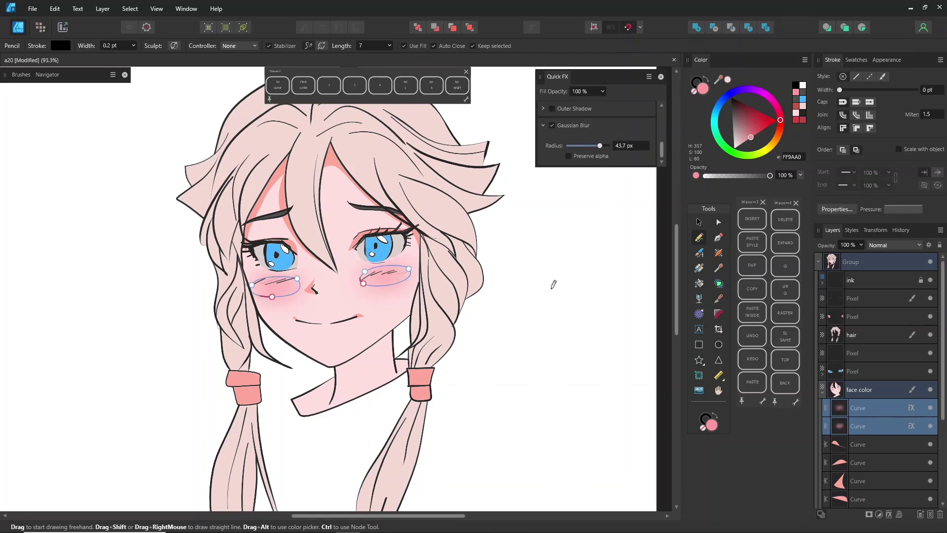
{"action": "key", "text": "v"}
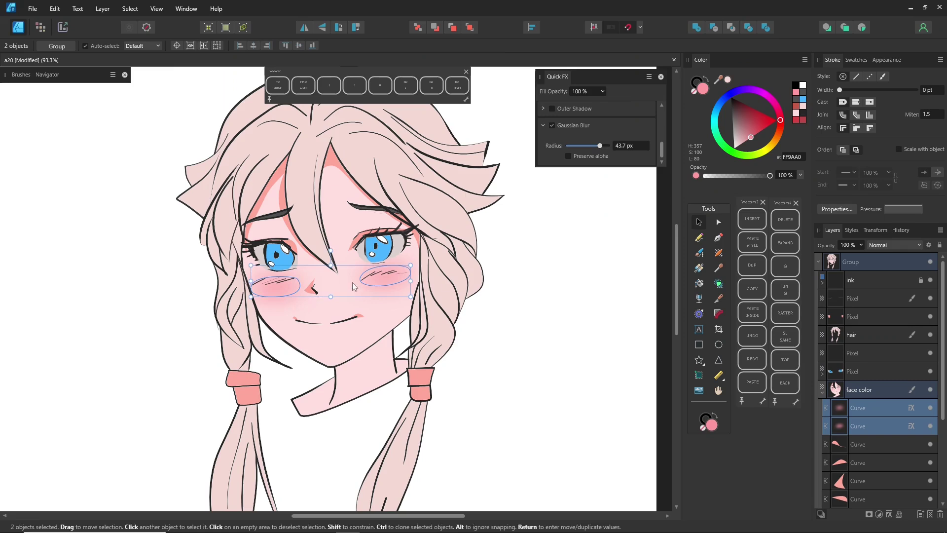
{"action": "left_click_drag", "start_coordinate": [355, 286], "coordinate": [357, 281]}
{"action": "left_click", "coordinate": [549, 274]}
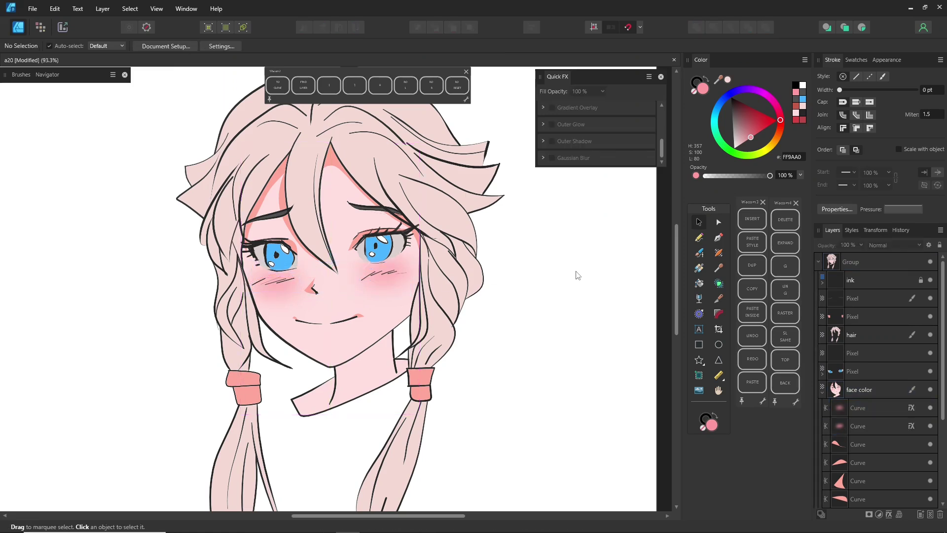
Draw a closed shadow shape across the upper part of each eye inside the eye layer and apply the mul2 style to both
{"action": "left_click", "coordinate": [877, 376]}
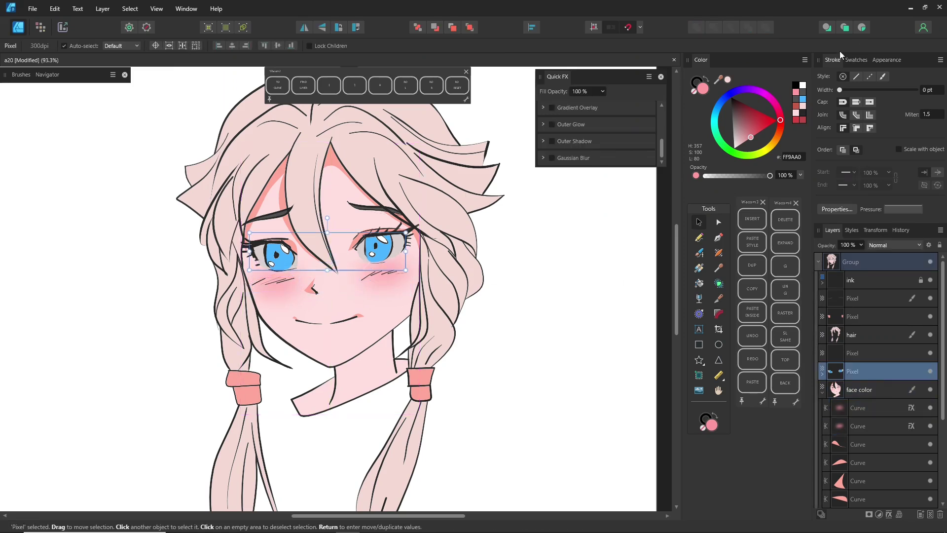
{"action": "left_click", "coordinate": [699, 237]}
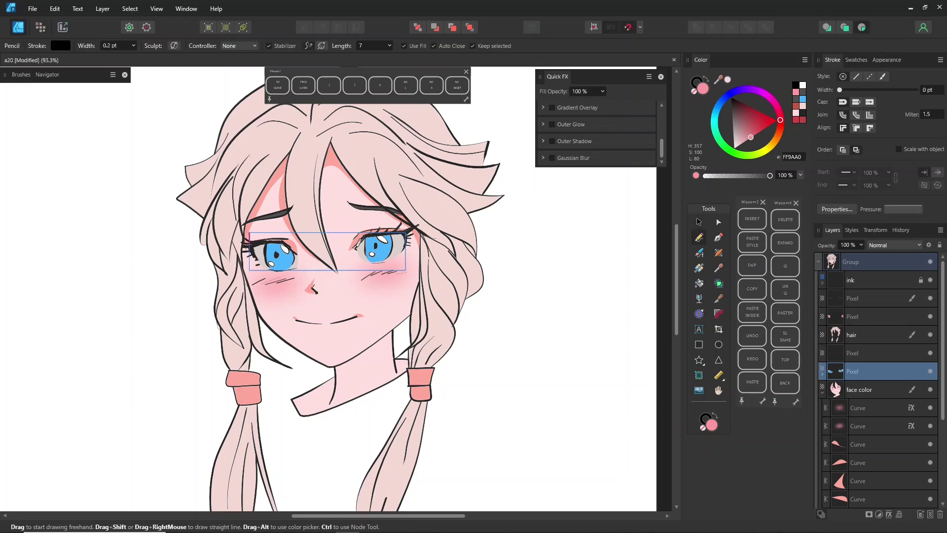
{"action": "left_click_drag", "start_coordinate": [398, 211], "coordinate": [327, 212]}
{"action": "mouse_move", "coordinate": [244, 253]}
{"action": "left_mouse_down"}
{"action": "mouse_move", "coordinate": [277, 254]}
{"action": "mouse_move", "coordinate": [263, 228]}
{"action": "mouse_move", "coordinate": [213, 236]}
{"action": "left_mouse_up"}
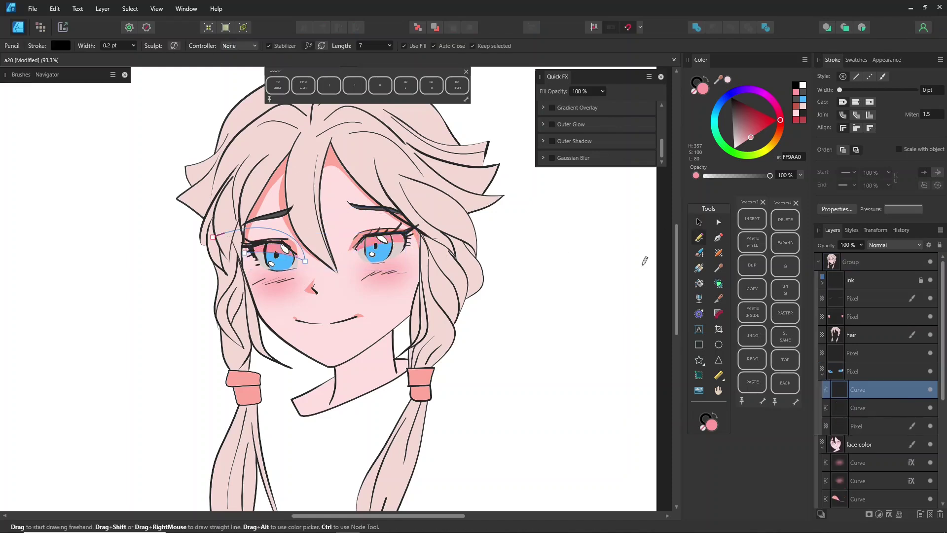
{"action": "left_click", "coordinate": [877, 405], "text": "shift"}
{"action": "left_click", "coordinate": [851, 229]}
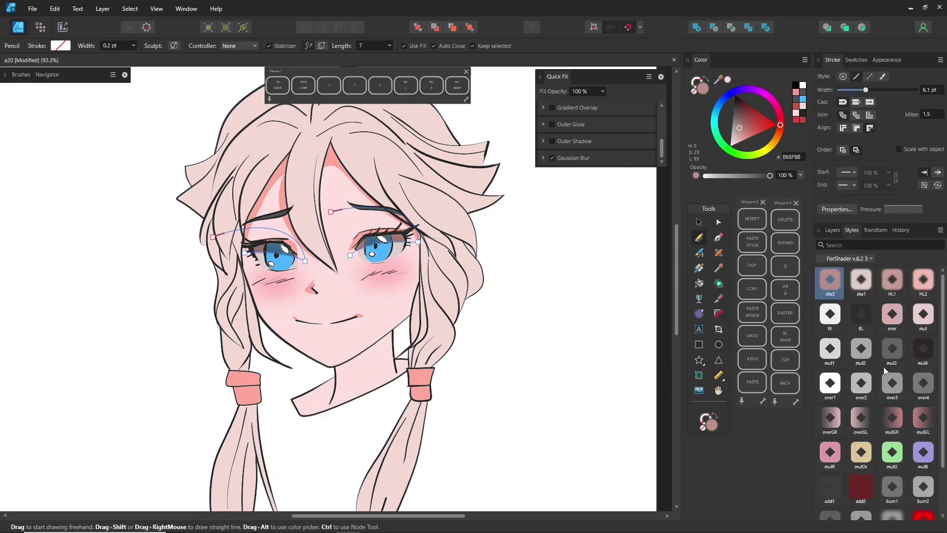
{"action": "left_click", "coordinate": [863, 357]}
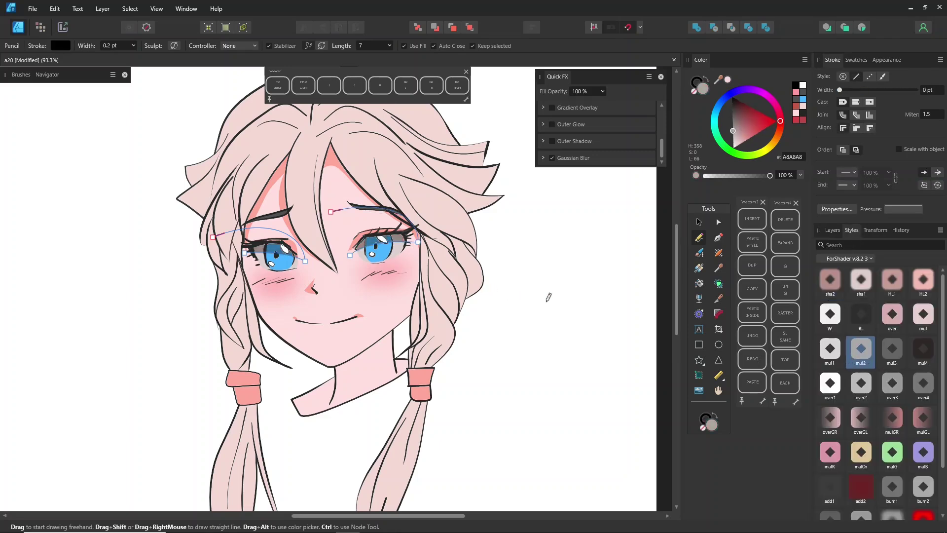
Draw a closed shape over the upper part of each iris, nested inside the blue iris pixel layer
{"action": "left_click", "coordinate": [830, 230]}
{"action": "left_click", "coordinate": [859, 426]}
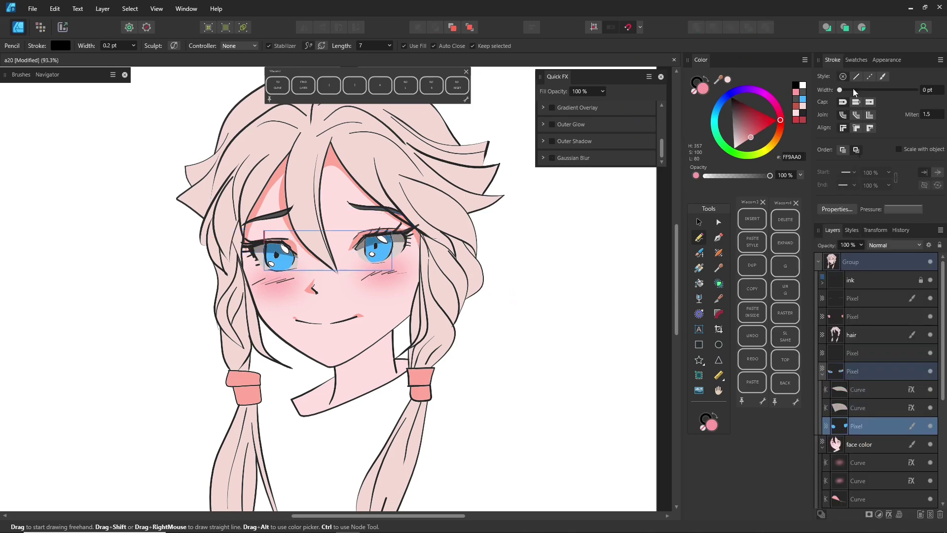
{"action": "left_click_drag", "start_coordinate": [257, 259], "coordinate": [291, 254]}
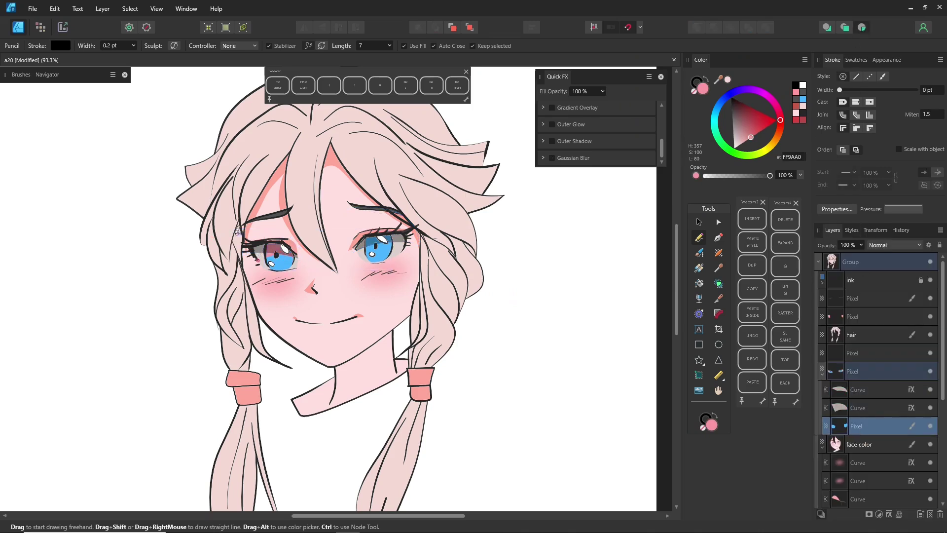
{"action": "left_click_drag", "start_coordinate": [238, 231], "coordinate": [239, 230]}
{"action": "mouse_move", "coordinate": [358, 252]}
{"action": "left_mouse_down"}
{"action": "mouse_move", "coordinate": [397, 243]}
{"action": "mouse_move", "coordinate": [340, 219]}
{"action": "left_mouse_up"}
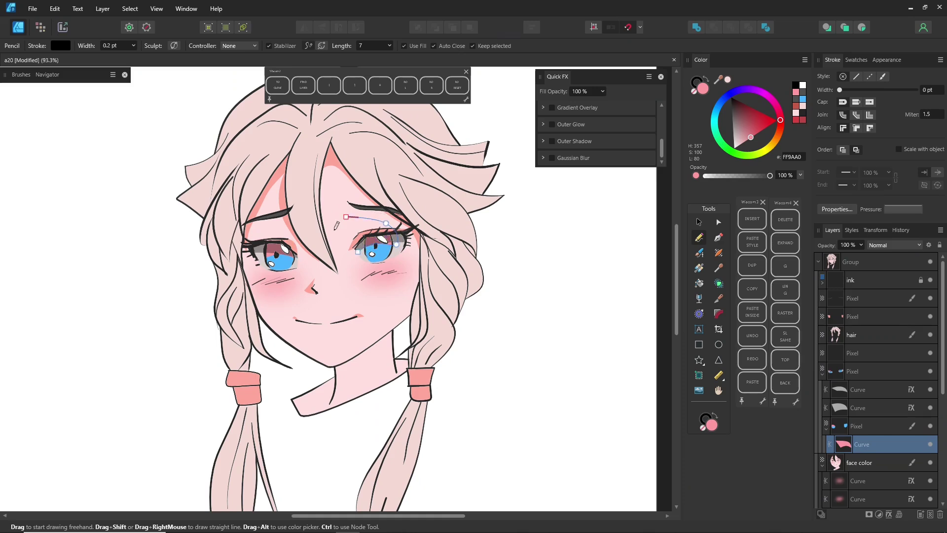
Recolor both iris shapes to dark gray 3F3F3F, soften them with a 24.1 px Gaussian Blur, and deselect them
{"action": "left_click", "coordinate": [874, 461], "text": "shift"}
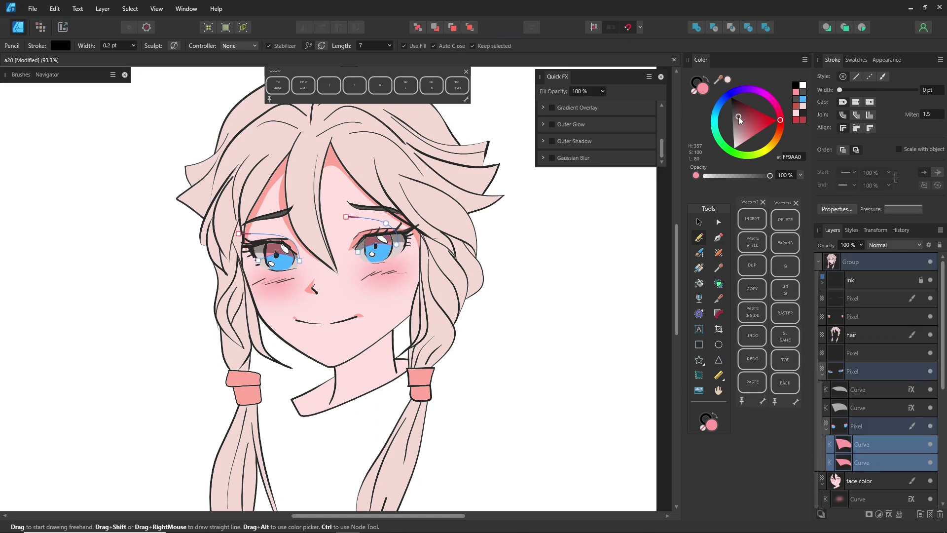
{"action": "mouse_move", "coordinate": [738, 117]}
{"action": "left_mouse_down"}
{"action": "mouse_move", "coordinate": [721, 111]}
{"action": "mouse_move", "coordinate": [732, 109]}
{"action": "left_mouse_up"}
{"action": "left_click", "coordinate": [572, 157]}
{"action": "left_click_drag", "start_coordinate": [568, 146], "coordinate": [590, 147]}
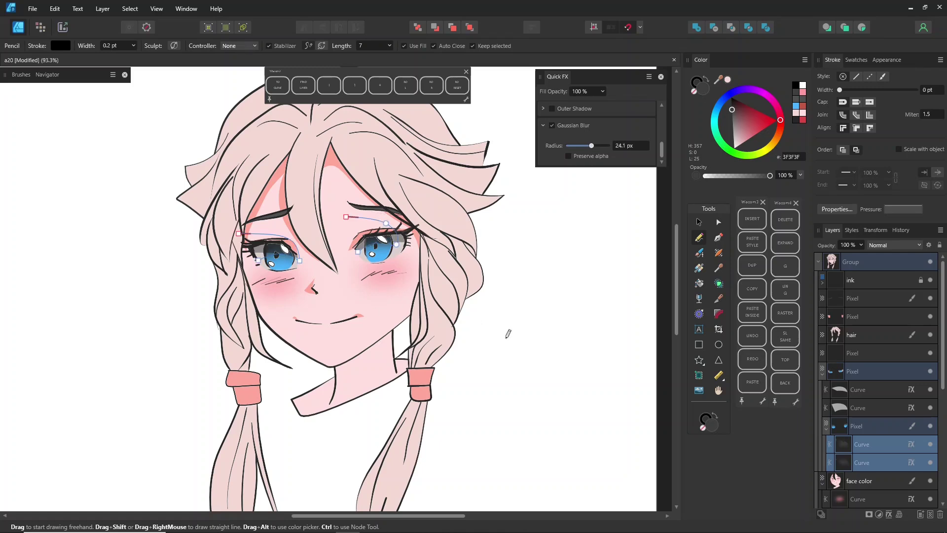
{"action": "left_click", "coordinate": [382, 89]}
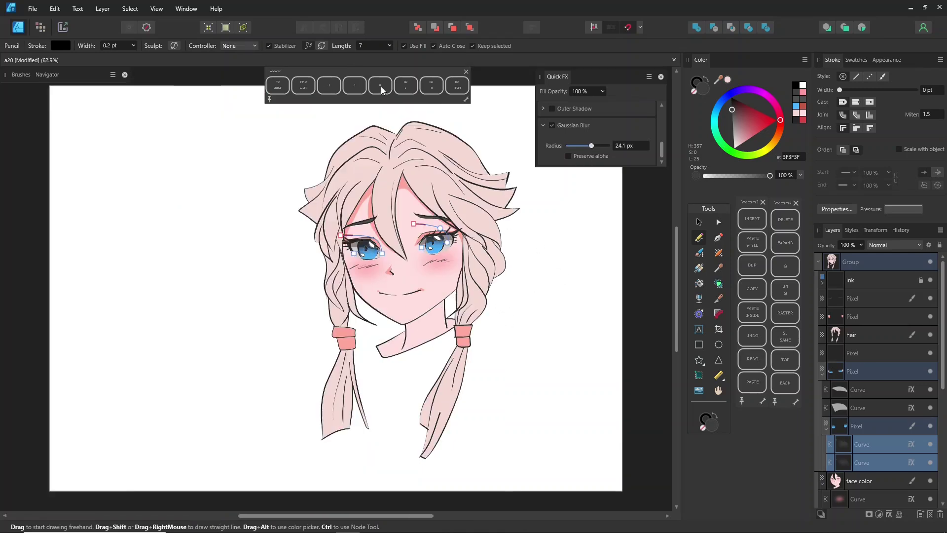
{"action": "key", "text": "ctrl+d"}
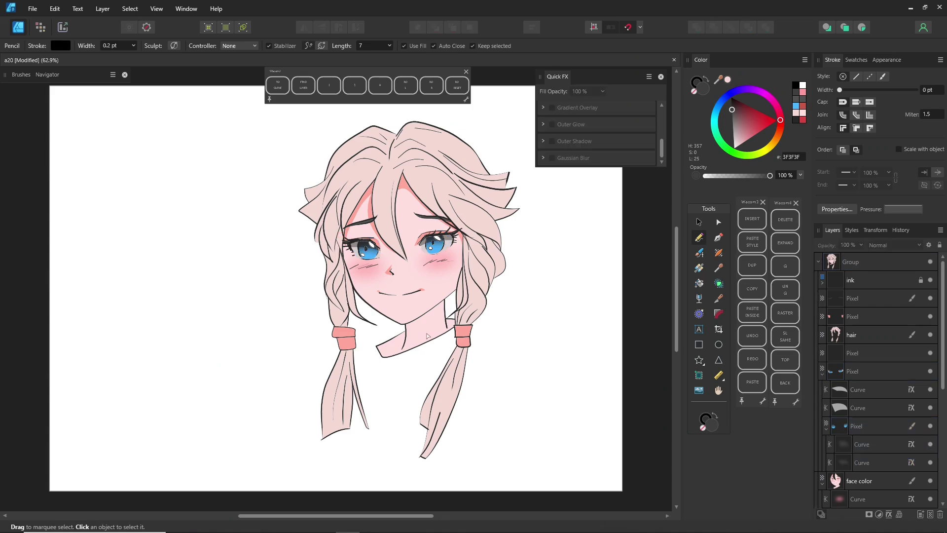
Draw a closed shadow shape on the neck below the jawline and nest it inside the face color layer
{"action": "scroll", "coordinate": [435, 322], "scroll_direction": "up", "scroll_amount": 3}
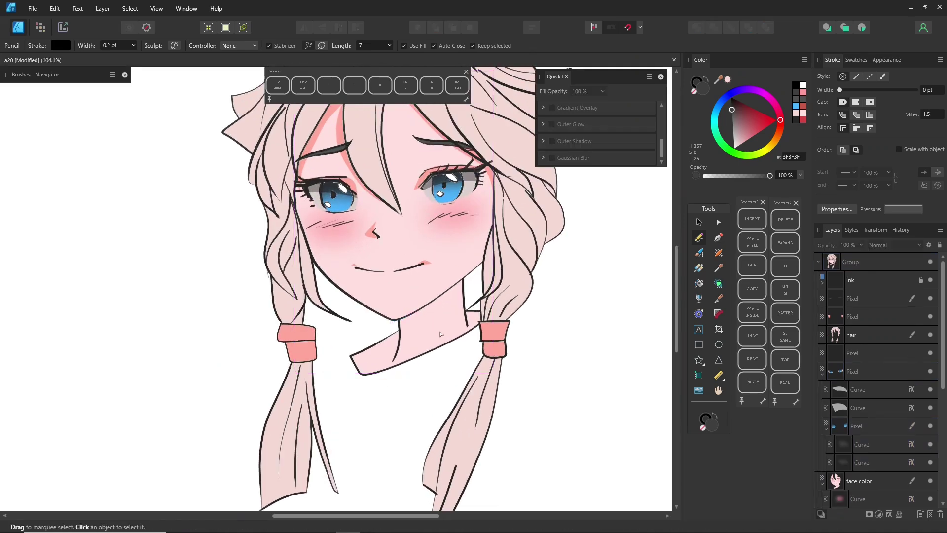
{"action": "left_click", "coordinate": [858, 488]}
{"action": "mouse_move", "coordinate": [394, 321]}
{"action": "left_mouse_down"}
{"action": "mouse_move", "coordinate": [468, 274]}
{"action": "mouse_move", "coordinate": [400, 355]}
{"action": "mouse_move", "coordinate": [376, 368]}
{"action": "mouse_move", "coordinate": [320, 351]}
{"action": "left_mouse_up"}
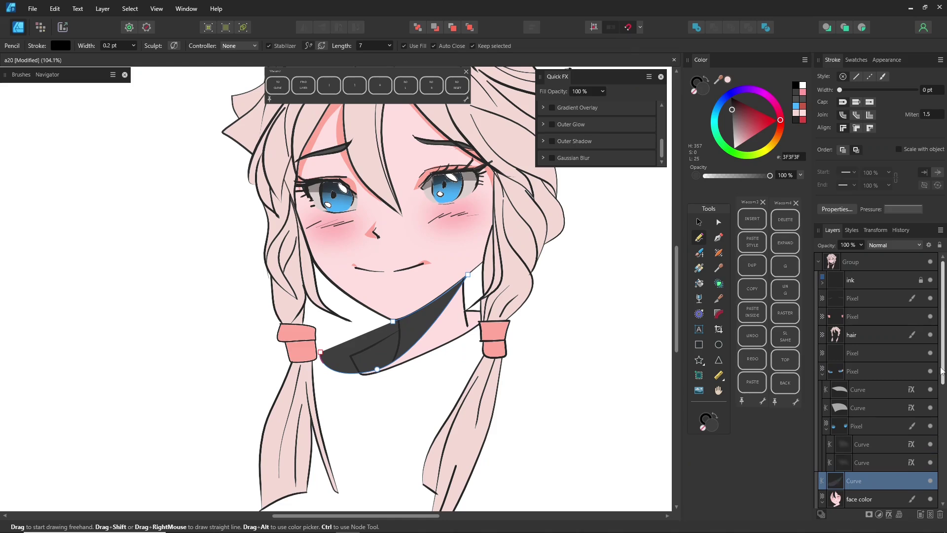
{"action": "left_click_drag", "start_coordinate": [943, 369], "coordinate": [943, 410]}
{"action": "scroll", "coordinate": [876, 392], "scroll_direction": "down", "scroll_amount": 1}
{"action": "left_click_drag", "start_coordinate": [869, 398], "coordinate": [868, 401]}
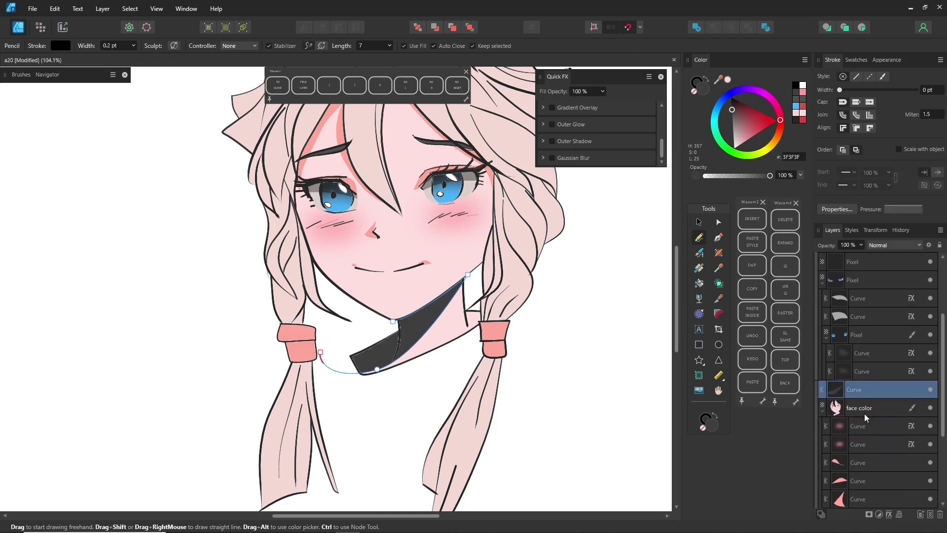
Recolor the neck shadow to FFA79A by sampling the forehead shadow, and deselect it
{"action": "left_click", "coordinate": [719, 267]}
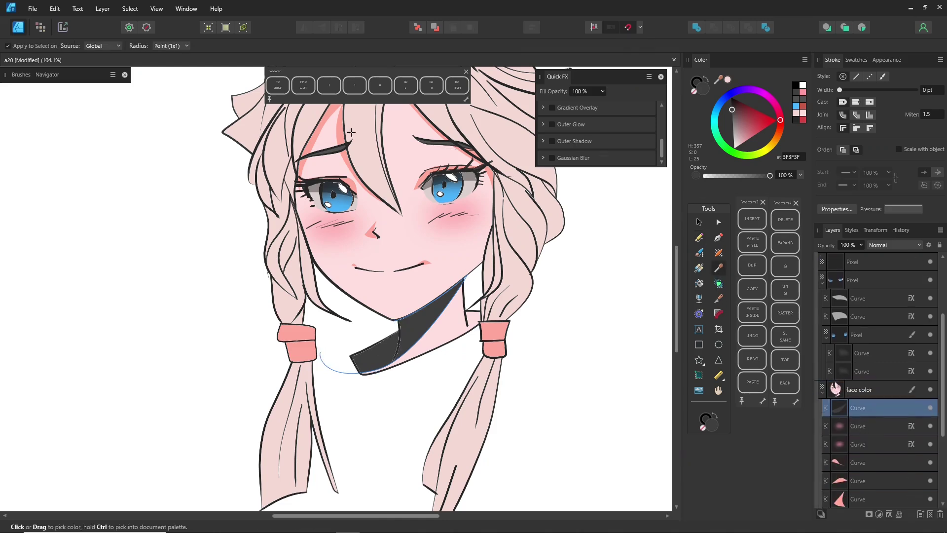
{"action": "left_click", "coordinate": [351, 140]}
{"action": "left_click", "coordinate": [699, 223]}
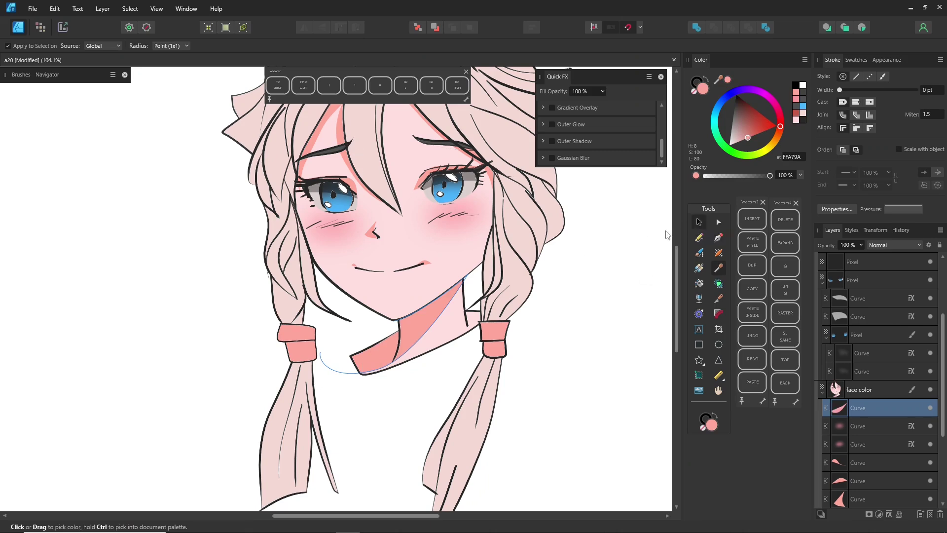
{"action": "left_click", "coordinate": [562, 294]}
{"action": "key", "text": "ctrl+0"}
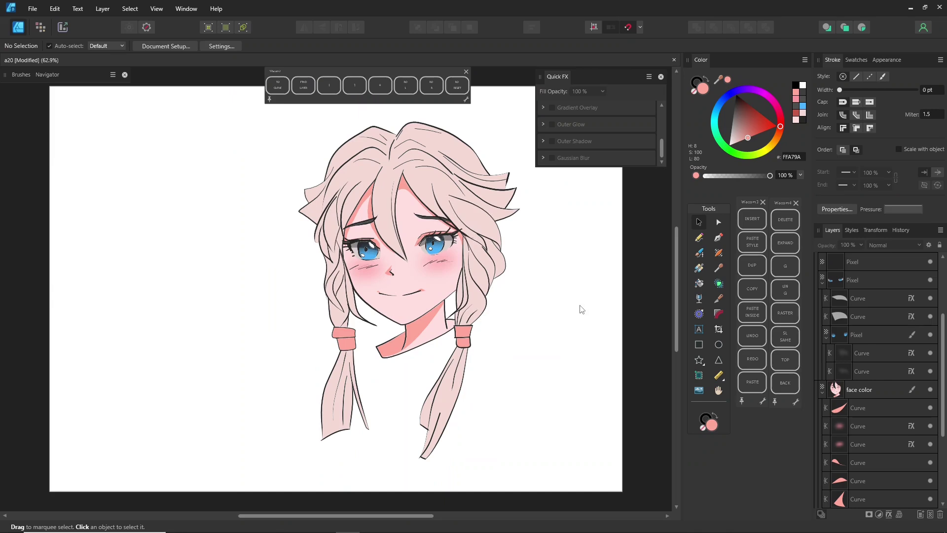
Select the blurred blush on the right-hand cheek, shift it slightly outward and up, and deselect it
{"action": "left_click", "coordinate": [439, 268]}
{"action": "double_click", "coordinate": [439, 269]}
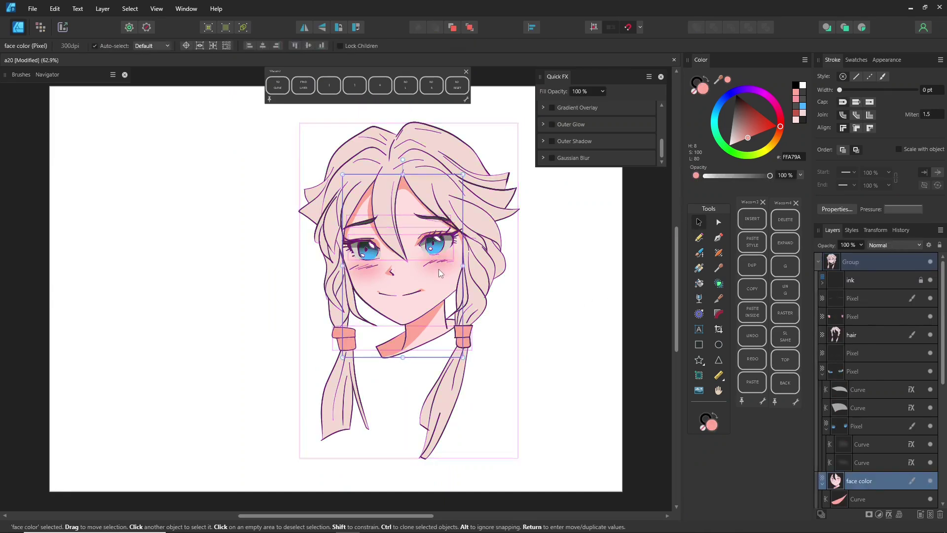
{"action": "double_click", "coordinate": [439, 269]}
{"action": "left_click_drag", "start_coordinate": [439, 268], "coordinate": [449, 265]}
{"action": "left_click", "coordinate": [568, 281]}
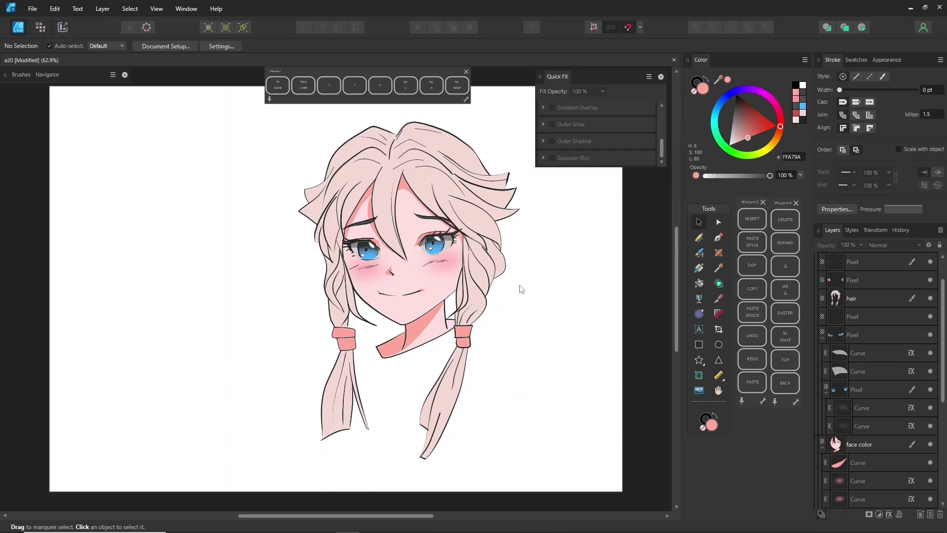
Draw a large closed shape around the whole head inside the hair layer and fill it with F5D9D5
{"action": "left_click", "coordinate": [468, 217]}
{"action": "key", "text": "n"}
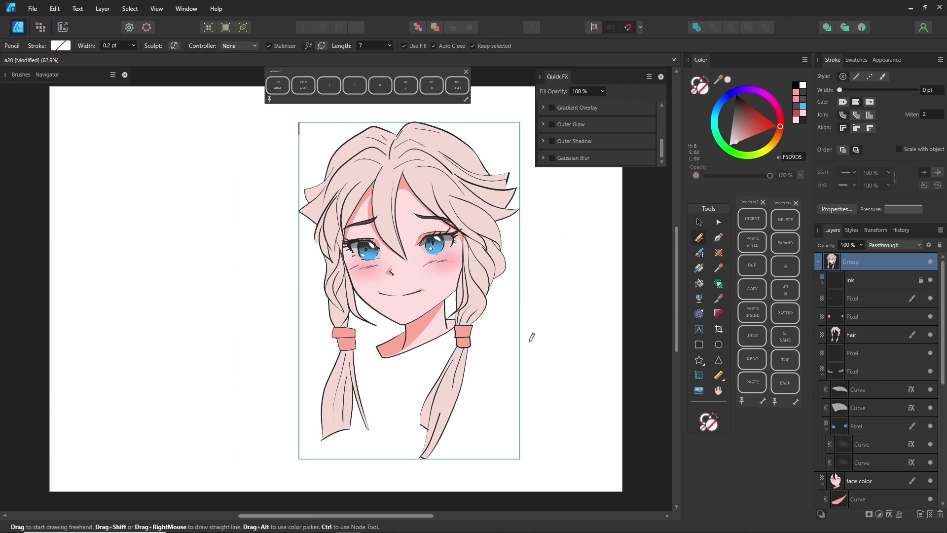
{"action": "left_click", "coordinate": [871, 336]}
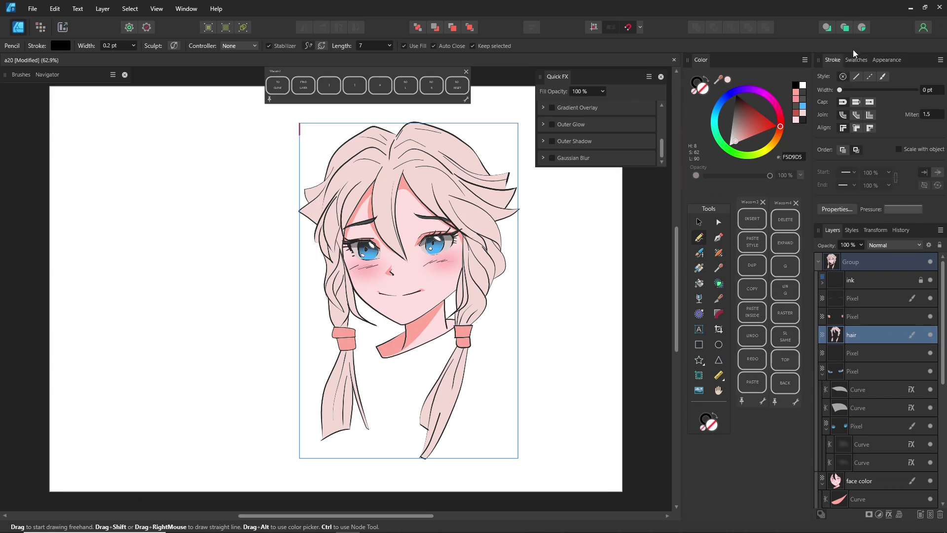
{"action": "left_click_drag", "start_coordinate": [507, 414], "coordinate": [367, 479]}
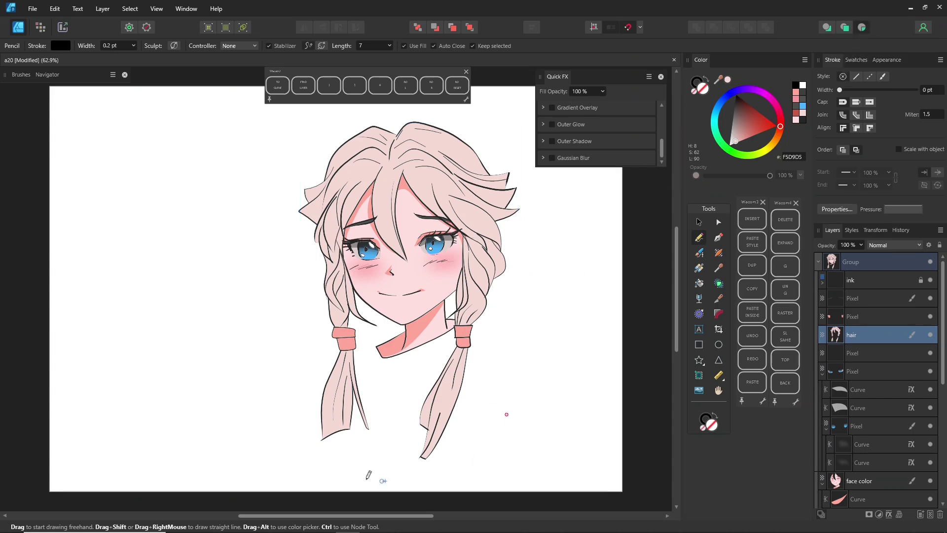
{"action": "left_click_drag", "start_coordinate": [560, 241], "coordinate": [508, 413]}
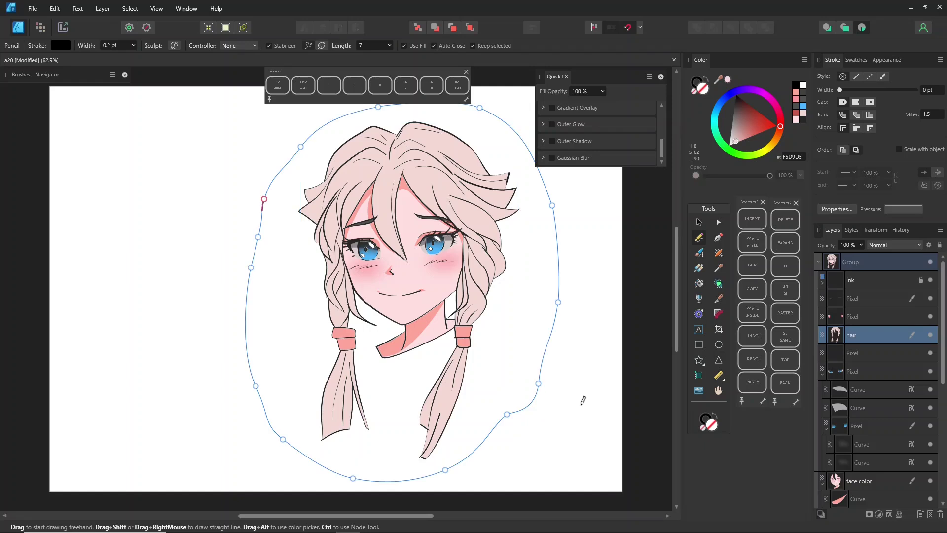
{"action": "left_click", "coordinate": [727, 80]}
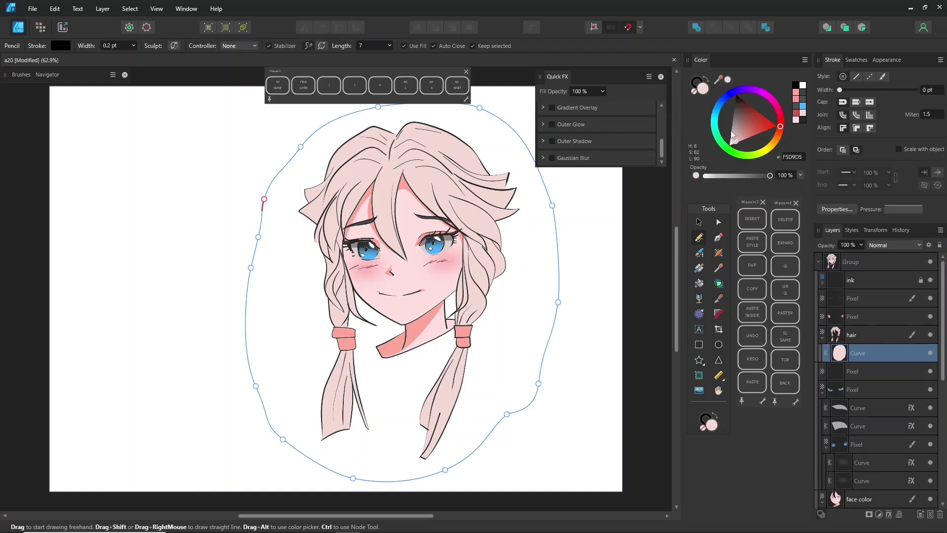
Apply a linear gradient to the hair shape from the crown down between the ponytails, ending in F25F49
{"action": "mouse_move", "coordinate": [744, 126]}
{"action": "left_mouse_down"}
{"action": "mouse_move", "coordinate": [753, 135]}
{"action": "mouse_move", "coordinate": [743, 124]}
{"action": "mouse_move", "coordinate": [723, 148]}
{"action": "mouse_move", "coordinate": [744, 149]}
{"action": "mouse_move", "coordinate": [710, 175]}
{"action": "left_mouse_up"}
{"action": "left_click", "coordinate": [699, 268]}
{"action": "left_click_drag", "start_coordinate": [389, 155], "coordinate": [404, 433]}
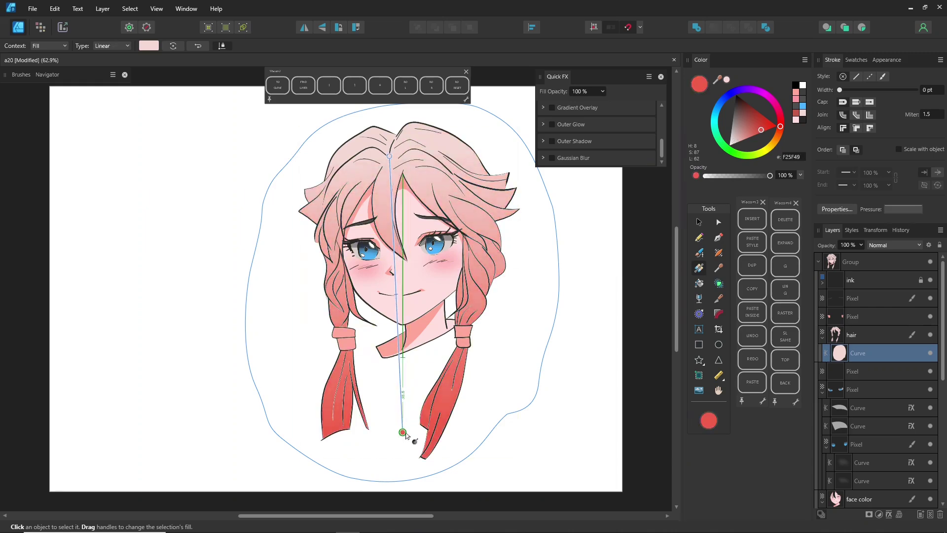
Add three gradient stops just below the crown and recolor the middle one to EFEFEF as a hair shine
{"action": "left_click", "coordinate": [390, 173]}
{"action": "left_click", "coordinate": [391, 187]}
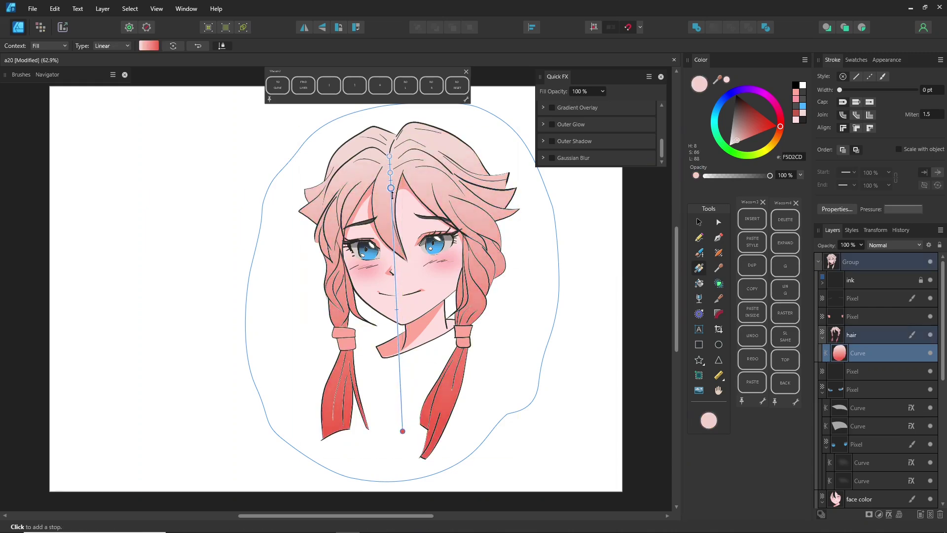
{"action": "left_click", "coordinate": [391, 188]}
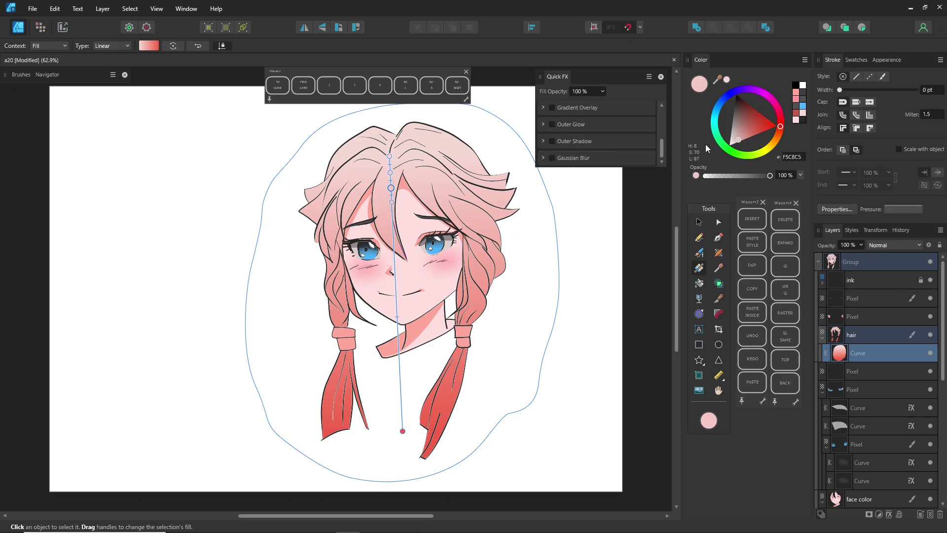
{"action": "left_click", "coordinate": [721, 143]}
{"action": "left_click_drag", "start_coordinate": [710, 141], "coordinate": [715, 147]}
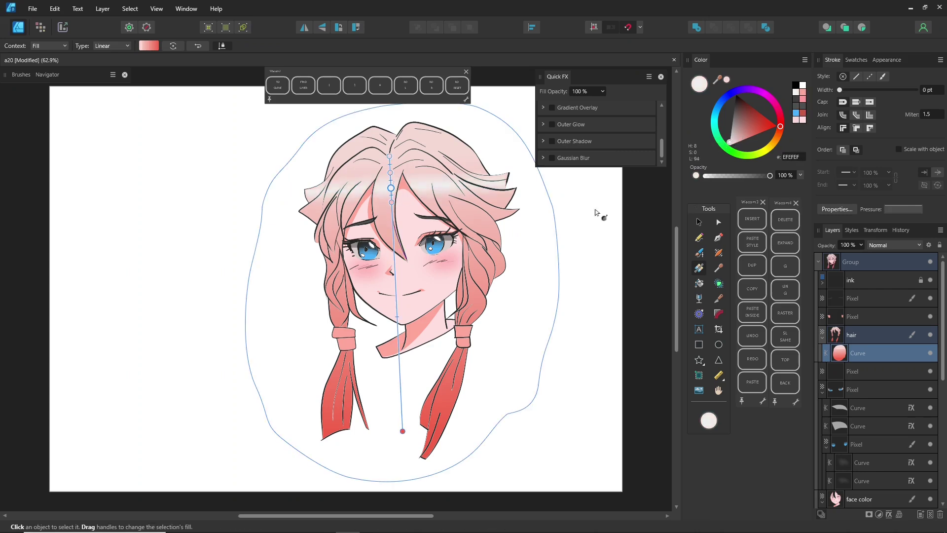
Change the hair gradient to elliptical and stretch its horizontal extent far beyond the right-hand side of the head
{"action": "left_click", "coordinate": [129, 46]}
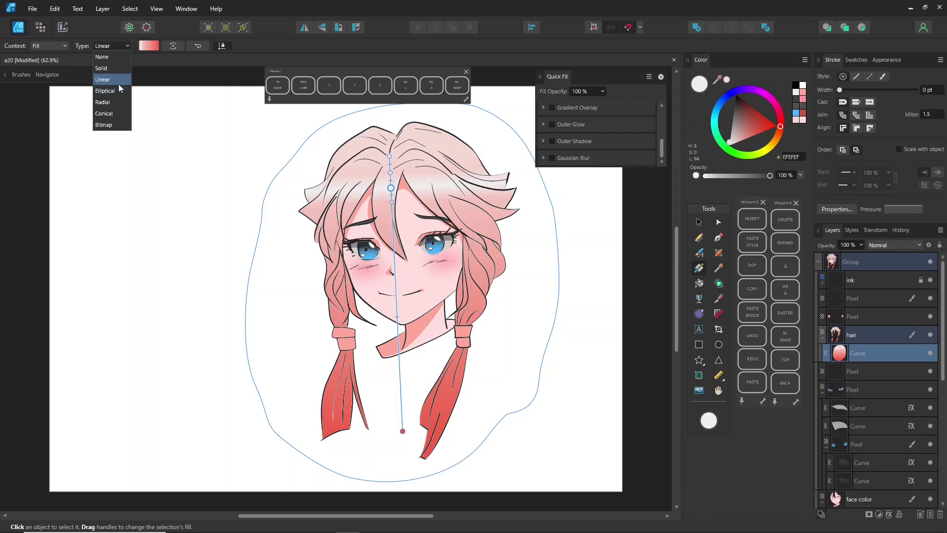
{"action": "left_click", "coordinate": [112, 97]}
{"action": "left_click_drag", "start_coordinate": [256, 279], "coordinate": [124, 289]}
{"action": "left_click_drag", "start_coordinate": [534, 153], "coordinate": [630, 152]}
{"action": "key", "text": "ctrl+z"}
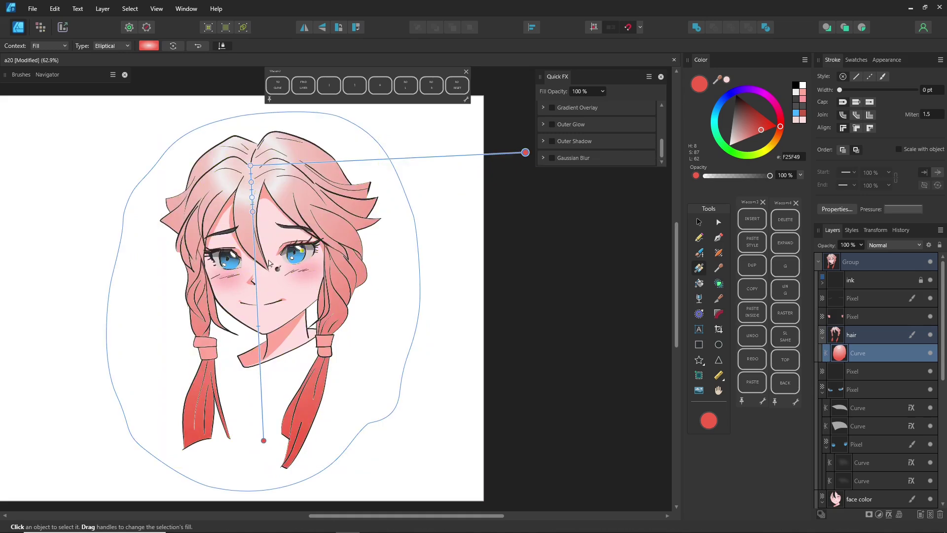
{"action": "left_click", "coordinate": [221, 46]}
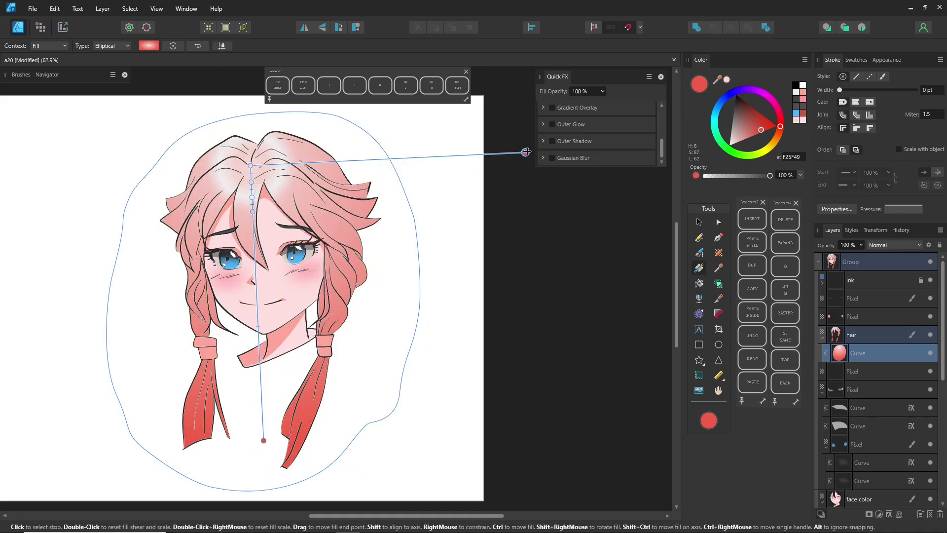
{"action": "left_click_drag", "start_coordinate": [525, 153], "coordinate": [714, 150]}
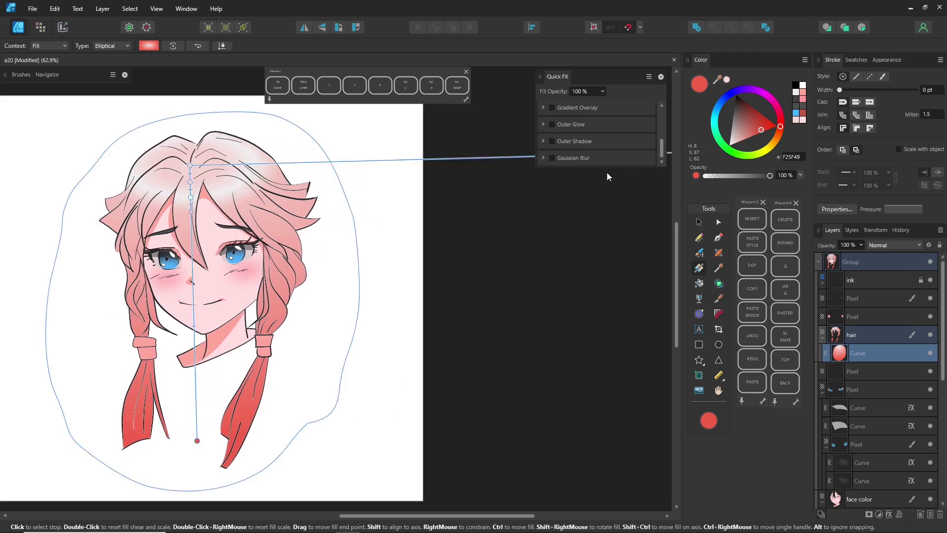
{"action": "key", "text": "space"}
{"action": "left_click_drag", "start_coordinate": [310, 290], "coordinate": [460, 320]}
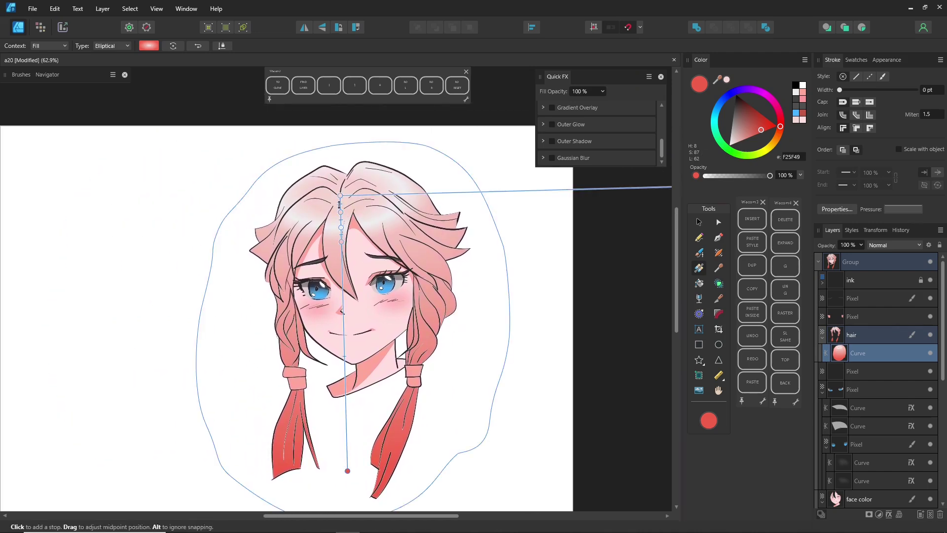
Recolor the gradient's starting stop to F99E91, move its origin slightly up along the parting, and deselect the hair shape
{"action": "left_click", "coordinate": [340, 196]}
{"action": "left_click_drag", "start_coordinate": [733, 143], "coordinate": [749, 136]}
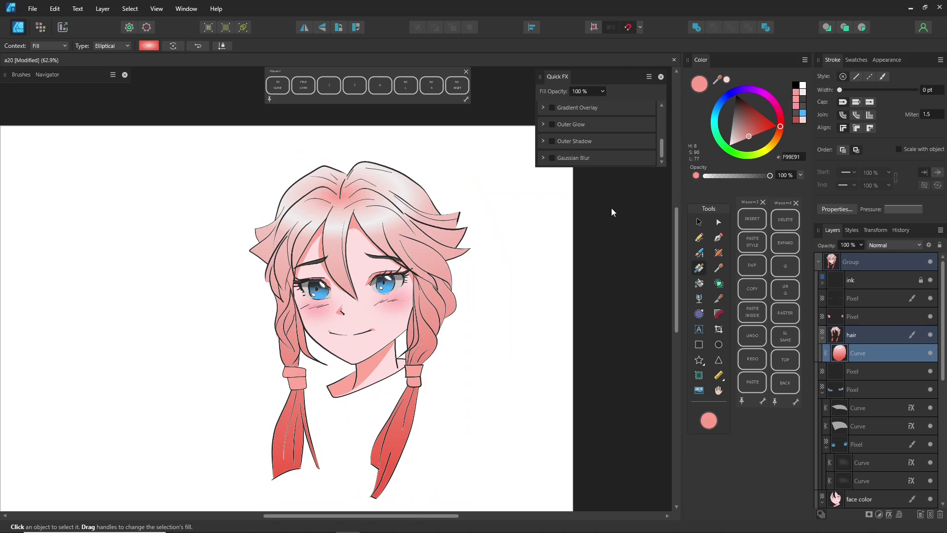
{"action": "left_click", "coordinate": [340, 217]}
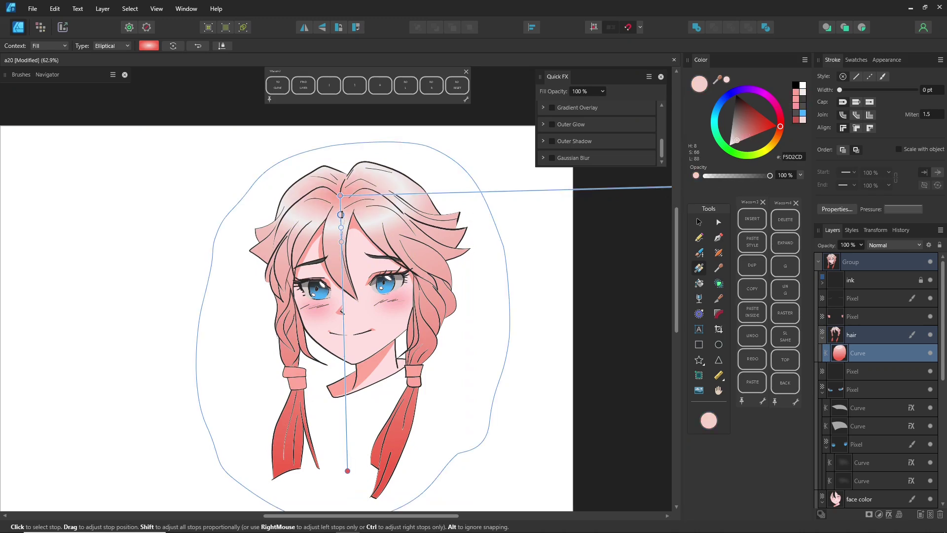
{"action": "left_click_drag", "start_coordinate": [341, 195], "coordinate": [344, 187]}
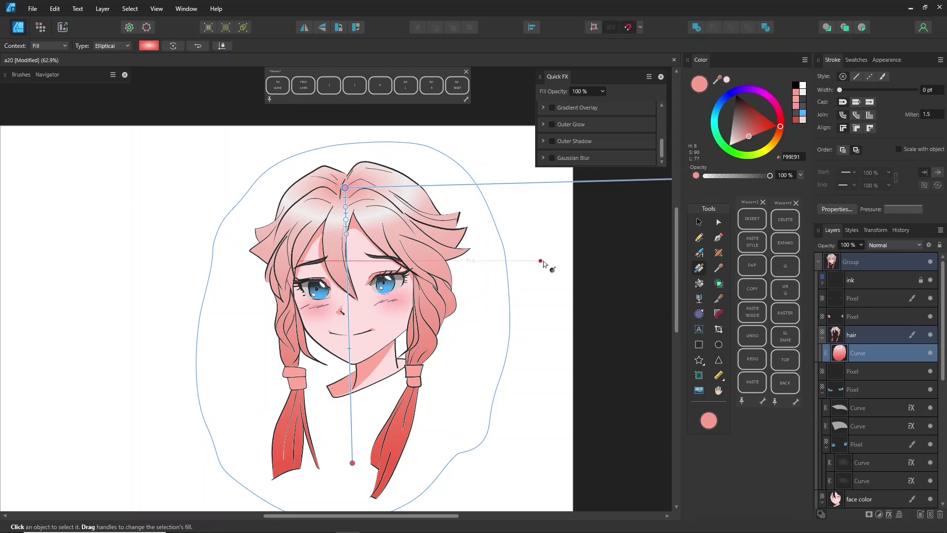
{"action": "left_click", "coordinate": [577, 265]}
{"action": "left_click", "coordinate": [379, 93]}
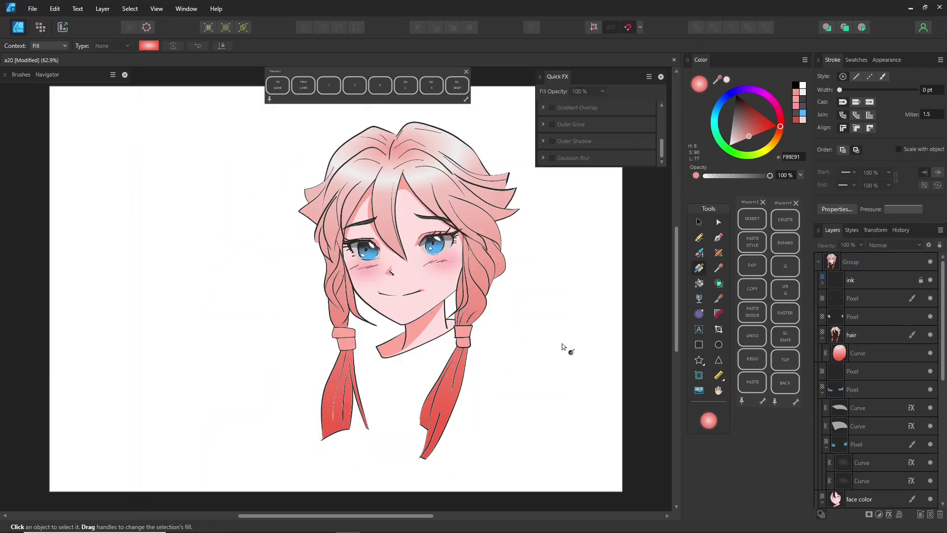
Draw shadow shapes on the hair ties inside their pixel layer and give them the mul2 style
{"action": "left_click", "coordinate": [865, 316]}
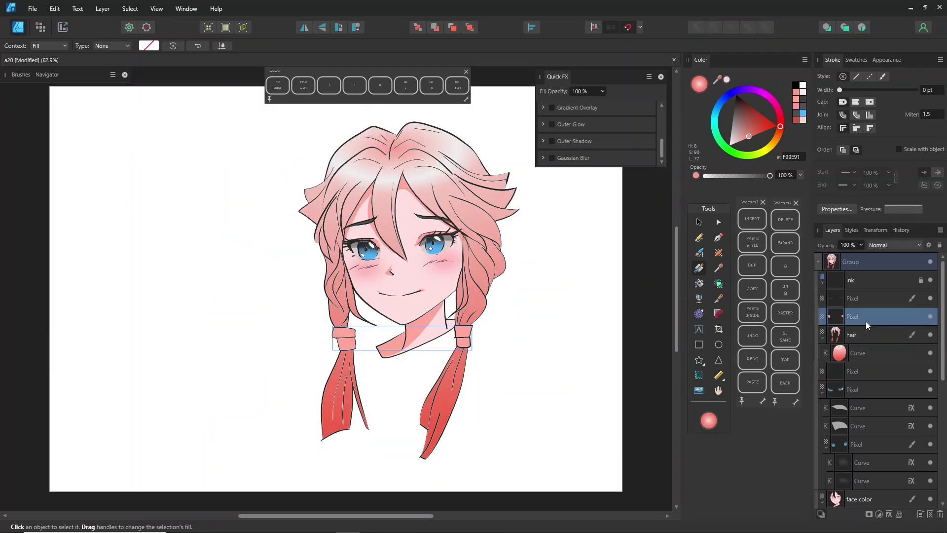
{"action": "left_click", "coordinate": [698, 237]}
{"action": "left_click", "coordinate": [851, 230]}
{"action": "left_click", "coordinate": [891, 351]}
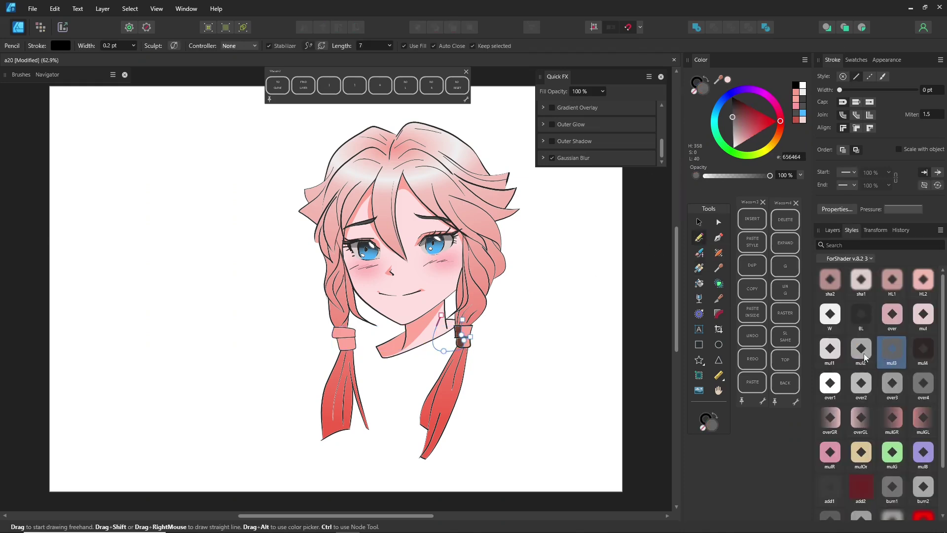
{"action": "left_click", "coordinate": [861, 352]}
{"action": "left_click_drag", "start_coordinate": [262, 210], "coordinate": [264, 199]}
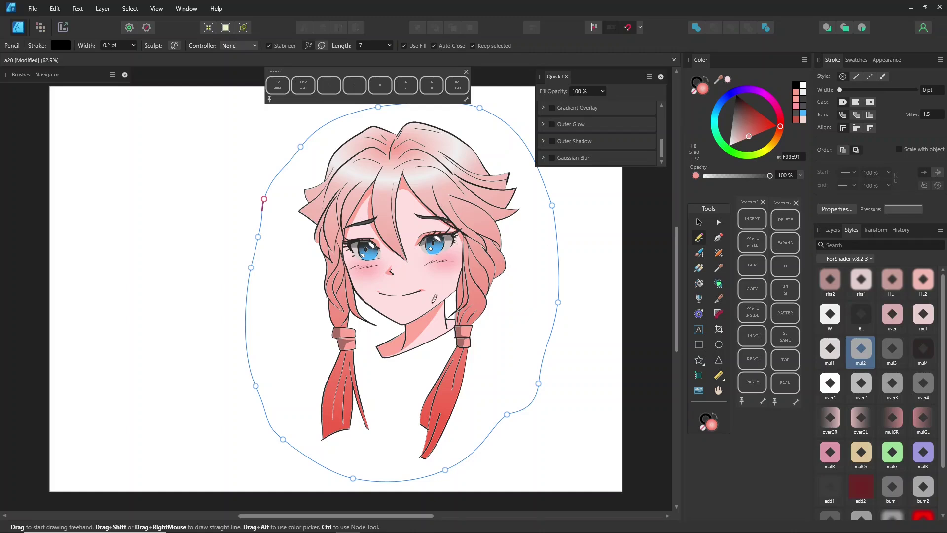
Draw a closed shadow band across both eyes just above the face color layer, apply the sha1 style, and deselect it
{"action": "left_click", "coordinate": [832, 230]}
{"action": "scroll", "coordinate": [860, 341], "scroll_direction": "down", "scroll_amount": 5}
{"action": "left_click", "coordinate": [859, 335]}
{"action": "mouse_move", "coordinate": [340, 229]}
{"action": "left_mouse_down"}
{"action": "mouse_move", "coordinate": [365, 269]}
{"action": "mouse_move", "coordinate": [331, 242]}
{"action": "left_mouse_up"}
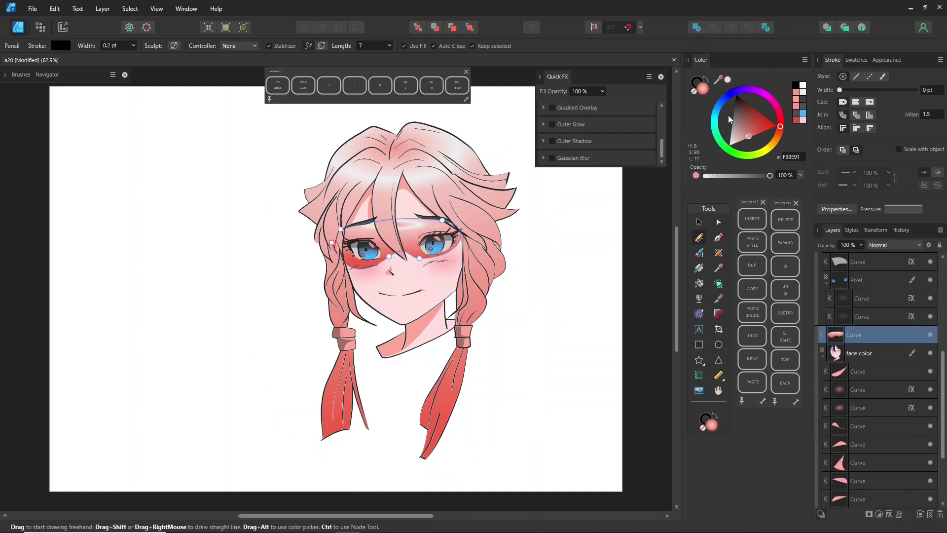
{"action": "key", "text": "ctrl+shift+v"}
{"action": "left_click", "coordinate": [852, 229]}
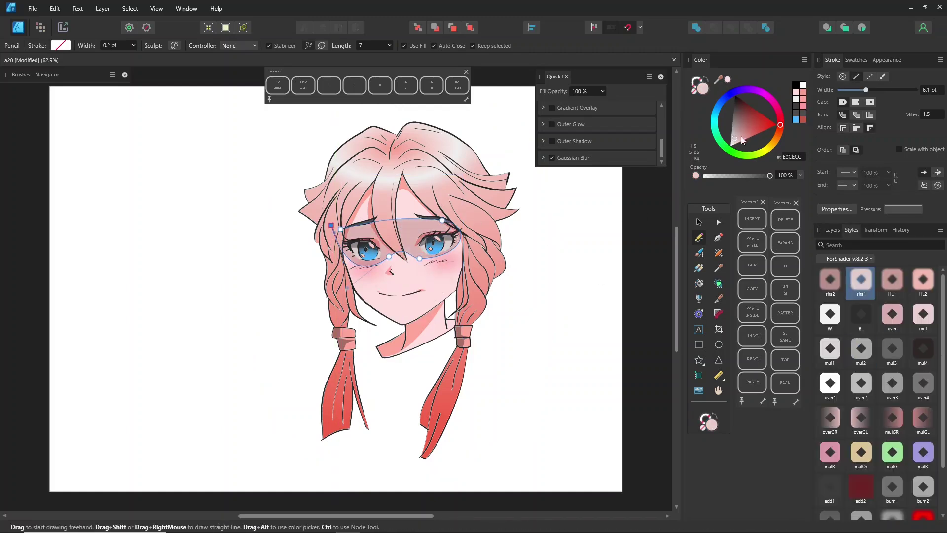
{"action": "key", "text": "ctrl+z"}
{"action": "key", "text": "ctrl+z"}
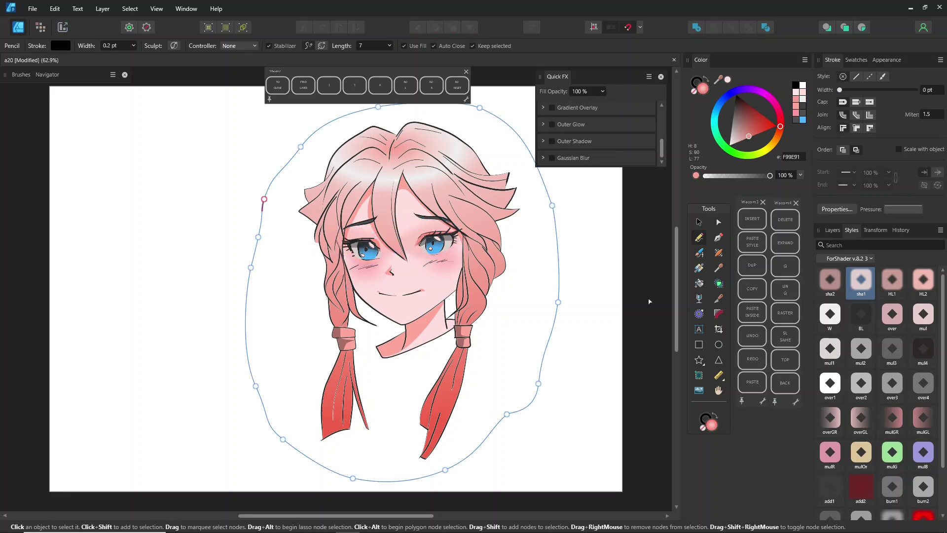
{"action": "key", "text": "ctrl+d"}
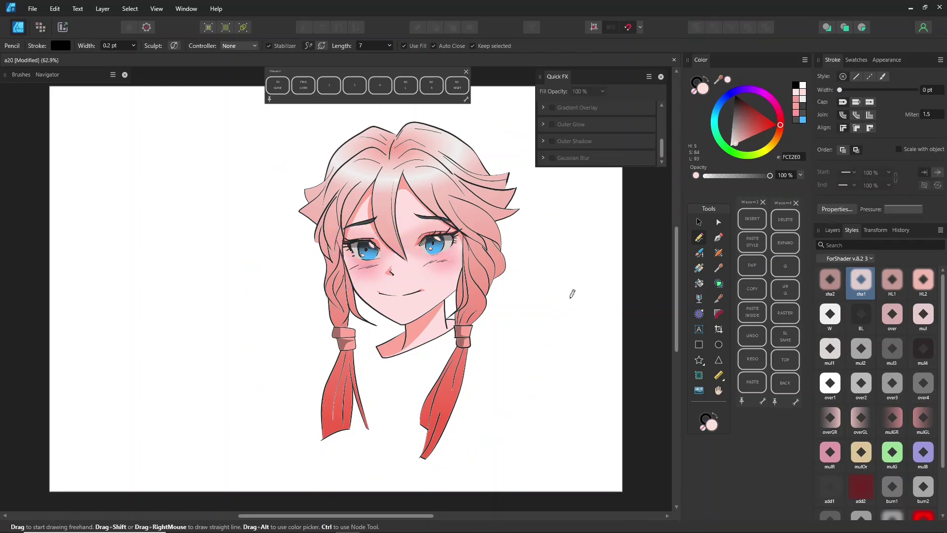
Add a pixel layer inside the iris layer and paint details on both irises with the Paint Brush in the Pixel persona
{"action": "left_click", "coordinate": [832, 230]}
{"action": "left_click", "coordinate": [871, 276]}
{"action": "left_click", "coordinate": [930, 514]}
{"action": "left_click", "coordinate": [40, 27]}
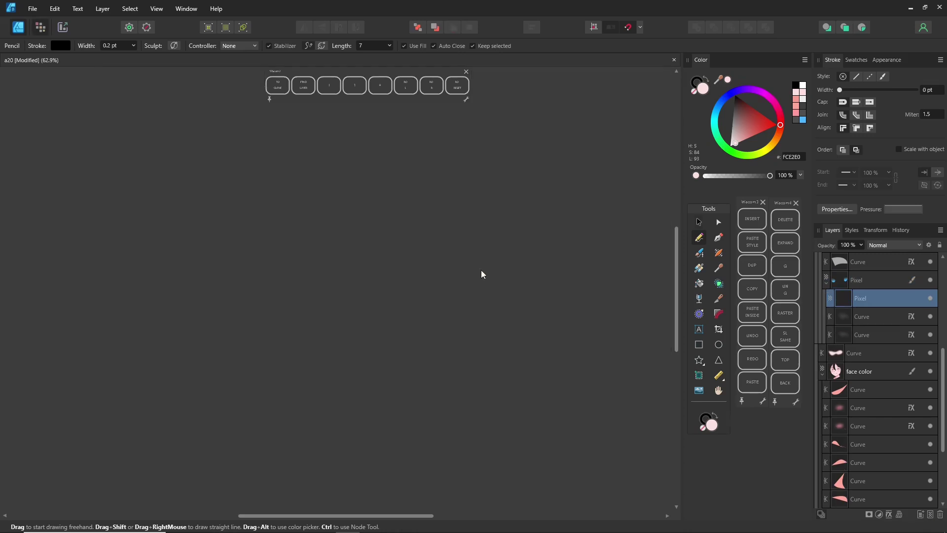
{"action": "scroll", "coordinate": [503, 266], "scroll_direction": "up", "scroll_amount": 2}
{"action": "left_click", "coordinate": [699, 237]}
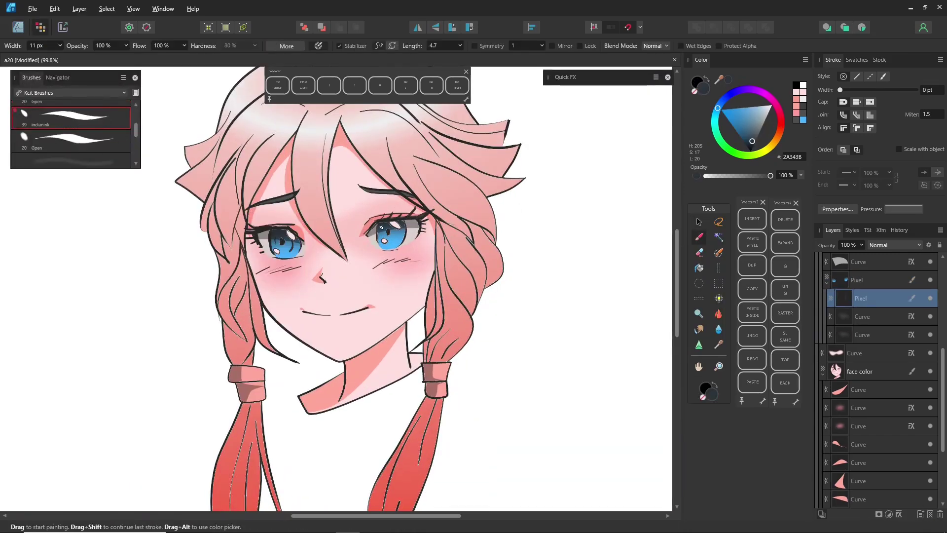
{"action": "left_click", "coordinate": [379, 92]}
Unlock the ink layer, recolor both mouth strokes to a pinkish red, and deselect them
{"action": "left_click", "coordinate": [696, 225]}
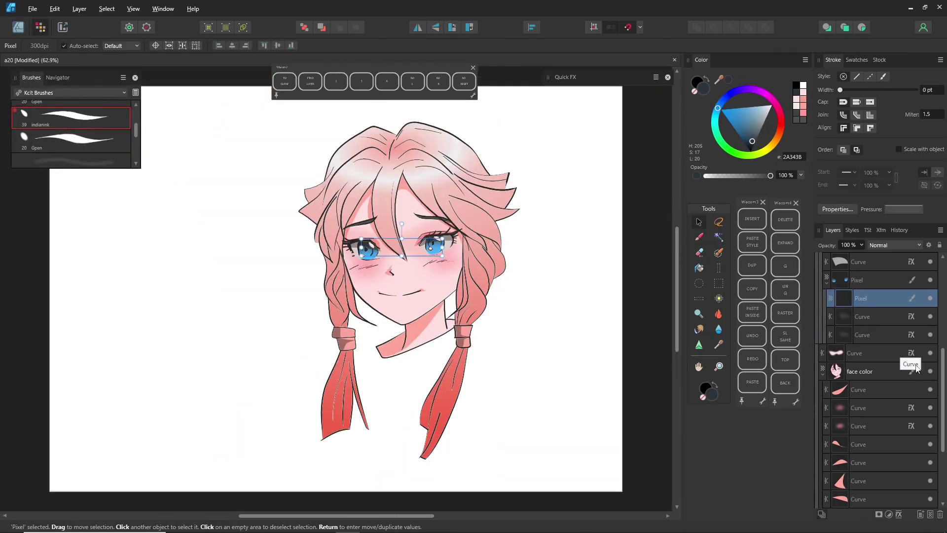
{"action": "scroll", "coordinate": [906, 359], "scroll_direction": "up", "scroll_amount": 4}
{"action": "left_click", "coordinate": [922, 279]}
{"action": "scroll", "coordinate": [430, 307], "scroll_direction": "up", "scroll_amount": 2}
{"action": "left_click", "coordinate": [403, 284]}
{"action": "left_click", "coordinate": [366, 288], "text": "shift"}
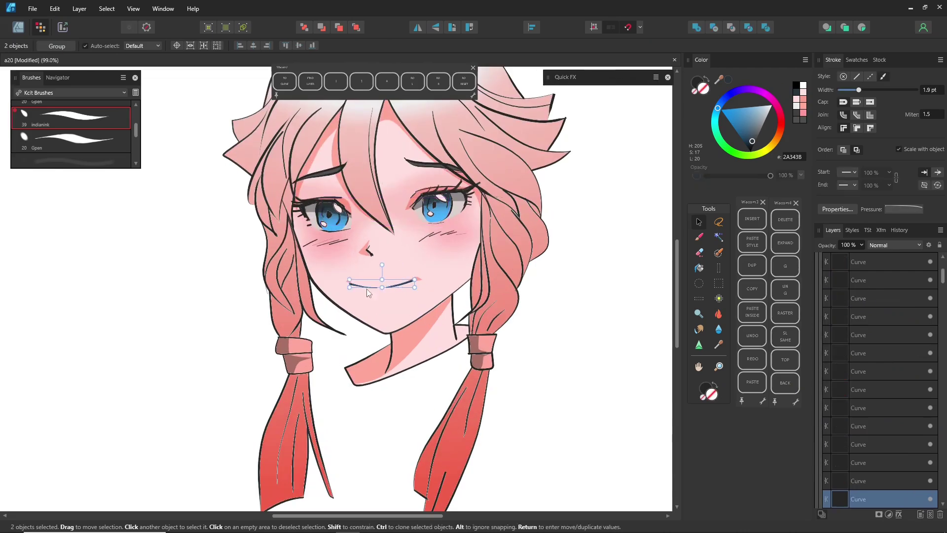
{"action": "left_click", "coordinate": [780, 123]}
{"action": "left_click_drag", "start_coordinate": [752, 132], "coordinate": [756, 127]}
{"action": "left_click", "coordinate": [379, 334]}
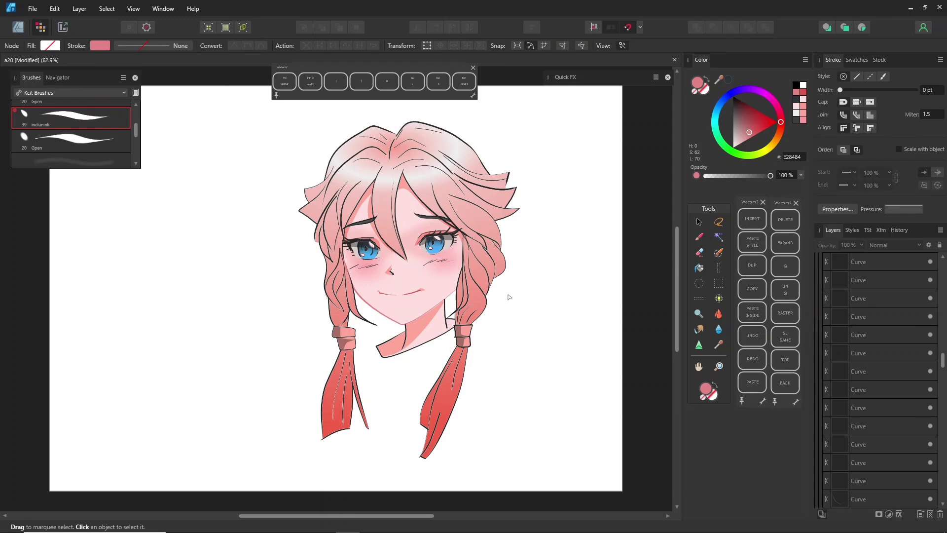
Recolor the jawline ink stroke to a red tone
{"action": "left_click", "coordinate": [380, 311]}
{"action": "left_click", "coordinate": [746, 121]}
{"action": "left_click", "coordinate": [405, 344]}
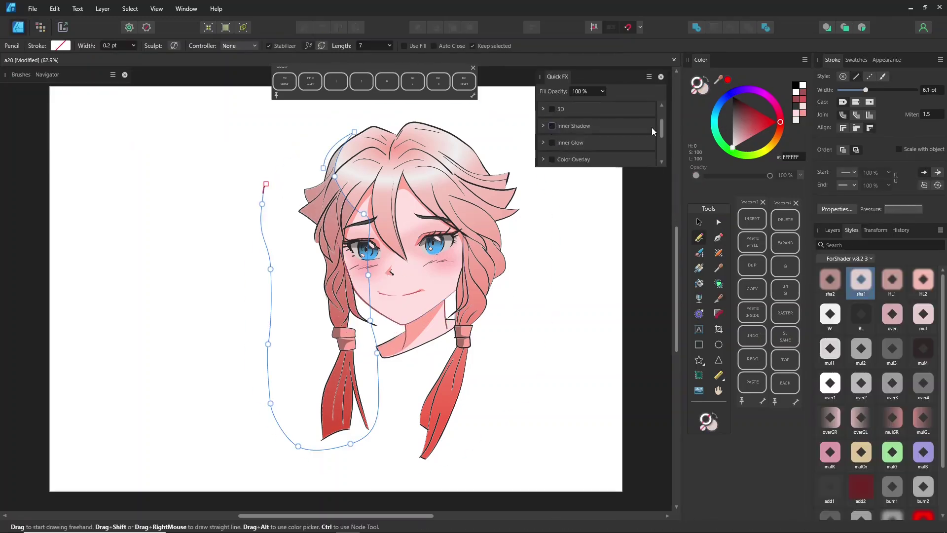
Adjust the Gaussian Blur radius of the shadow shape over the center bangs
{"action": "scroll", "coordinate": [652, 131], "scroll_direction": "down", "scroll_amount": 3}
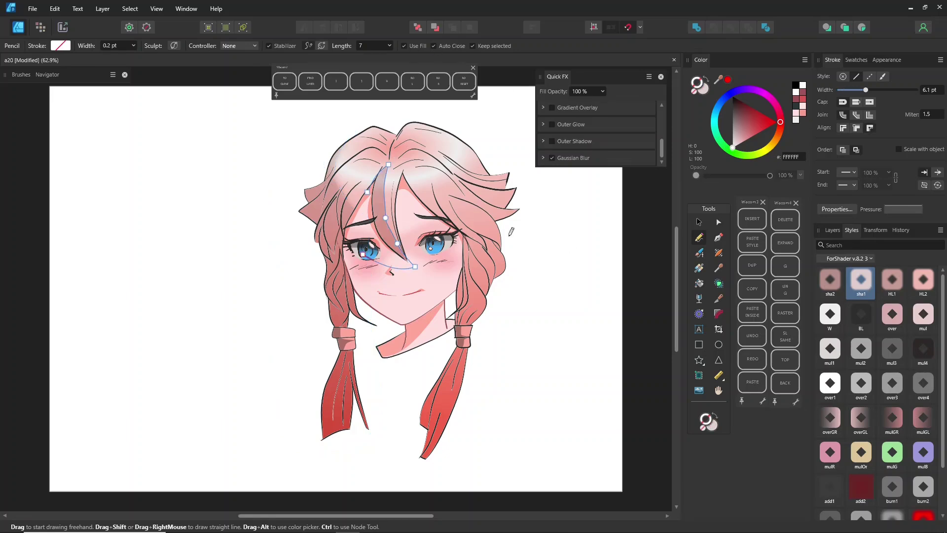
{"action": "left_click", "coordinate": [543, 158]}
{"action": "left_click_drag", "start_coordinate": [572, 146], "coordinate": [577, 145]}
Draw shadow shapes on the right-hand side hair and braid and give them the blurred sha1 style
{"action": "mouse_move", "coordinate": [445, 220]}
{"action": "left_mouse_down"}
{"action": "mouse_move", "coordinate": [436, 198]}
{"action": "mouse_move", "coordinate": [504, 252]}
{"action": "mouse_move", "coordinate": [469, 237]}
{"action": "mouse_move", "coordinate": [435, 404]}
{"action": "mouse_move", "coordinate": [456, 351]}
{"action": "left_mouse_up"}
{"action": "left_click", "coordinate": [864, 286]}
{"action": "left_click", "coordinate": [857, 293]}
{"action": "left_click", "coordinate": [860, 287]}
{"action": "mouse_move", "coordinate": [476, 274]}
{"action": "left_mouse_down"}
{"action": "mouse_move", "coordinate": [488, 297]}
{"action": "mouse_move", "coordinate": [465, 242]}
{"action": "mouse_move", "coordinate": [500, 273]}
{"action": "mouse_move", "coordinate": [486, 239]}
{"action": "left_mouse_up"}
{"action": "left_click", "coordinate": [860, 287]}
{"action": "left_click", "coordinate": [861, 287]}
{"action": "left_click", "coordinate": [861, 287]}
Draw shadow shapes around the crown parting and on the upper left-hand hair, and give them the sha1 style
{"action": "mouse_move", "coordinate": [381, 128]}
{"action": "left_mouse_down"}
{"action": "mouse_move", "coordinate": [397, 136]}
{"action": "mouse_move", "coordinate": [393, 168]}
{"action": "mouse_move", "coordinate": [382, 128]}
{"action": "left_mouse_up"}
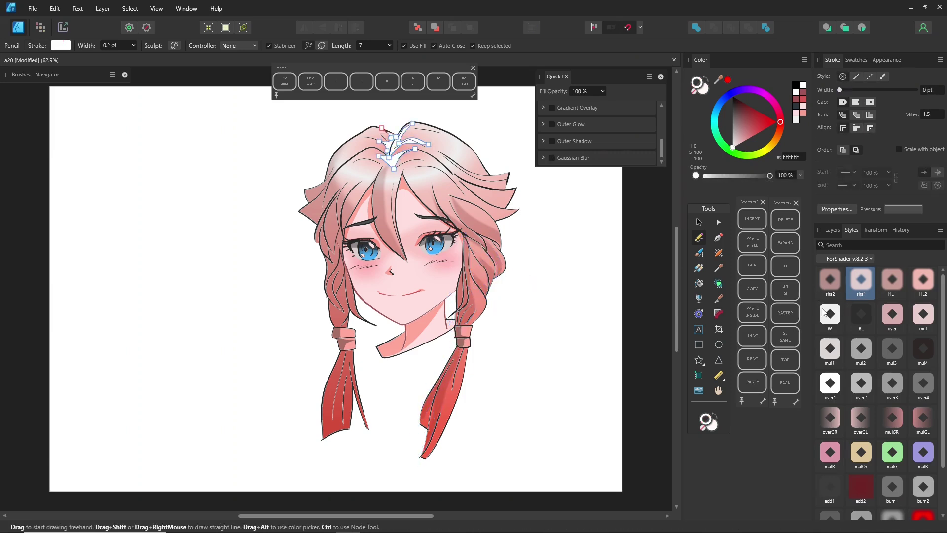
{"action": "left_click", "coordinate": [857, 289]}
{"action": "mouse_move", "coordinate": [340, 192]}
{"action": "left_mouse_down"}
{"action": "mouse_move", "coordinate": [332, 228]}
{"action": "mouse_move", "coordinate": [340, 191]}
{"action": "mouse_move", "coordinate": [320, 189]}
{"action": "mouse_move", "coordinate": [300, 212]}
{"action": "mouse_move", "coordinate": [334, 169]}
{"action": "left_mouse_up"}
{"action": "left_click", "coordinate": [834, 287]}
{"action": "left_click", "coordinate": [856, 289]}
{"action": "left_click", "coordinate": [857, 288]}
{"action": "left_click", "coordinate": [858, 288]}
Draw small shadow shapes down the left-hand braid and its loose ponytail, and give them the sha1 style
{"action": "left_click_drag", "start_coordinate": [327, 244], "coordinate": [329, 246]}
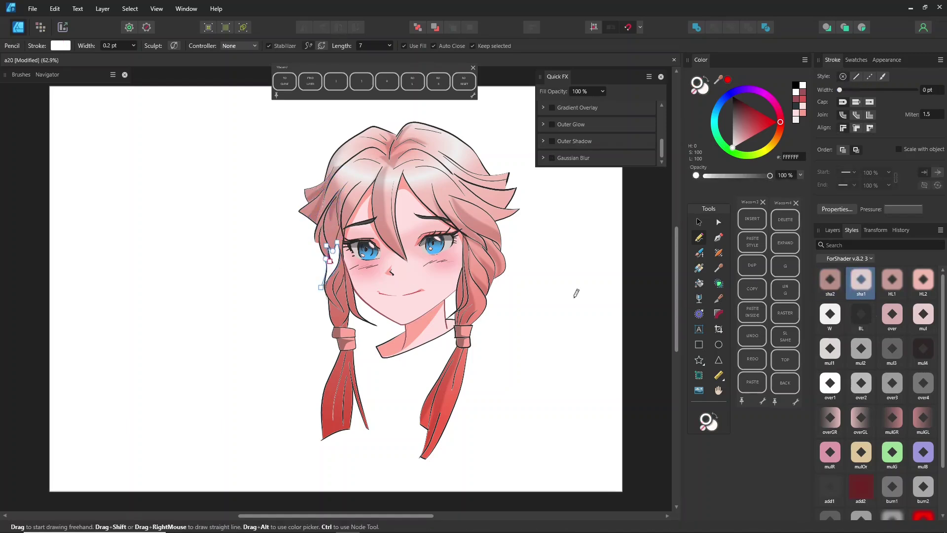
{"action": "left_click", "coordinate": [858, 288]}
{"action": "mouse_move", "coordinate": [340, 283]}
{"action": "left_mouse_down"}
{"action": "mouse_move", "coordinate": [345, 320]}
{"action": "mouse_move", "coordinate": [339, 284]}
{"action": "left_mouse_up"}
{"action": "left_click", "coordinate": [858, 288]}
{"action": "mouse_move", "coordinate": [346, 354]}
{"action": "left_mouse_down"}
{"action": "mouse_move", "coordinate": [332, 391]}
{"action": "mouse_move", "coordinate": [321, 359]}
{"action": "mouse_move", "coordinate": [361, 454]}
{"action": "left_mouse_up"}
{"action": "left_click", "coordinate": [858, 288]}
Draw deeper shadows on the left-hand braid, beside the right-hand eye, and below the parting, using the sha2 style
{"action": "left_click", "coordinate": [831, 287]}
{"action": "mouse_move", "coordinate": [329, 211]}
{"action": "left_mouse_down"}
{"action": "mouse_move", "coordinate": [314, 258]}
{"action": "mouse_move", "coordinate": [321, 253]}
{"action": "mouse_move", "coordinate": [318, 297]}
{"action": "left_mouse_up"}
{"action": "left_click", "coordinate": [837, 285]}
{"action": "left_click", "coordinate": [835, 286]}
{"action": "left_click_drag", "start_coordinate": [454, 228], "coordinate": [489, 260]}
{"action": "left_click", "coordinate": [834, 286]}
{"action": "mouse_move", "coordinate": [396, 158]}
{"action": "left_mouse_down"}
{"action": "mouse_move", "coordinate": [448, 167]}
{"action": "mouse_move", "coordinate": [351, 162]}
{"action": "mouse_move", "coordinate": [338, 171]}
{"action": "left_mouse_up"}
{"action": "left_click", "coordinate": [834, 286]}
{"action": "left_click", "coordinate": [833, 286]}
Set new shapes to insert inside the selected hair shape, and draw sha2 shadows on the right-hand braid's top and the left-hand cheek strand
{"action": "key", "text": "ctrl+d"}
{"action": "left_click", "coordinate": [465, 234], "text": "ctrl"}
{"action": "left_click", "coordinate": [861, 27]}
{"action": "mouse_move", "coordinate": [464, 238]}
{"action": "left_mouse_down"}
{"action": "mouse_move", "coordinate": [461, 305]}
{"action": "mouse_move", "coordinate": [486, 253]}
{"action": "mouse_move", "coordinate": [490, 260]}
{"action": "left_mouse_up"}
{"action": "left_click", "coordinate": [834, 286]}
{"action": "left_click", "coordinate": [833, 286]}
{"action": "left_click_drag", "start_coordinate": [345, 259], "coordinate": [349, 321]}
{"action": "left_click", "coordinate": [834, 286]}
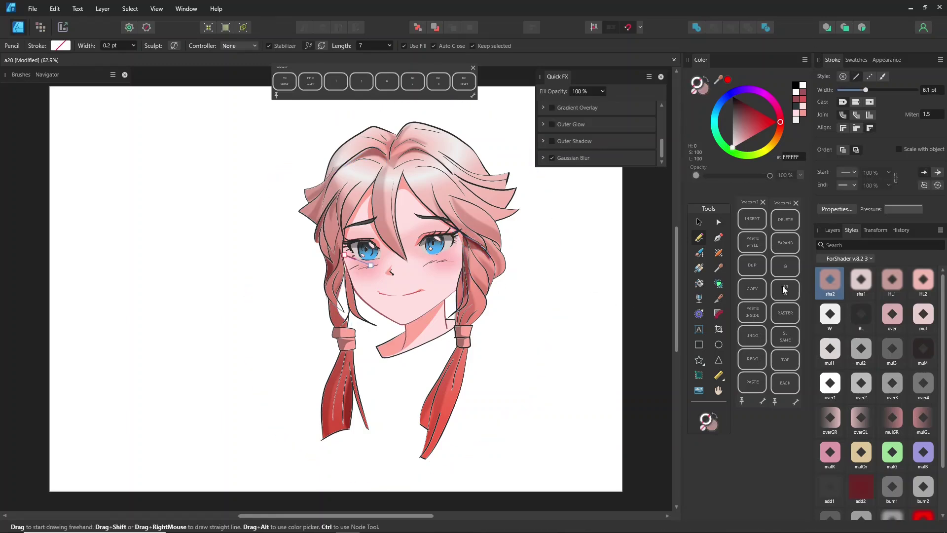
Draw a small shadow shape beside the left-hand eye, give it the sha2 style, and deselect it
{"action": "left_click_drag", "start_coordinate": [345, 261], "coordinate": [360, 255]}
{"action": "left_click", "coordinate": [836, 286]}
{"action": "key", "text": "ctrl+d"}
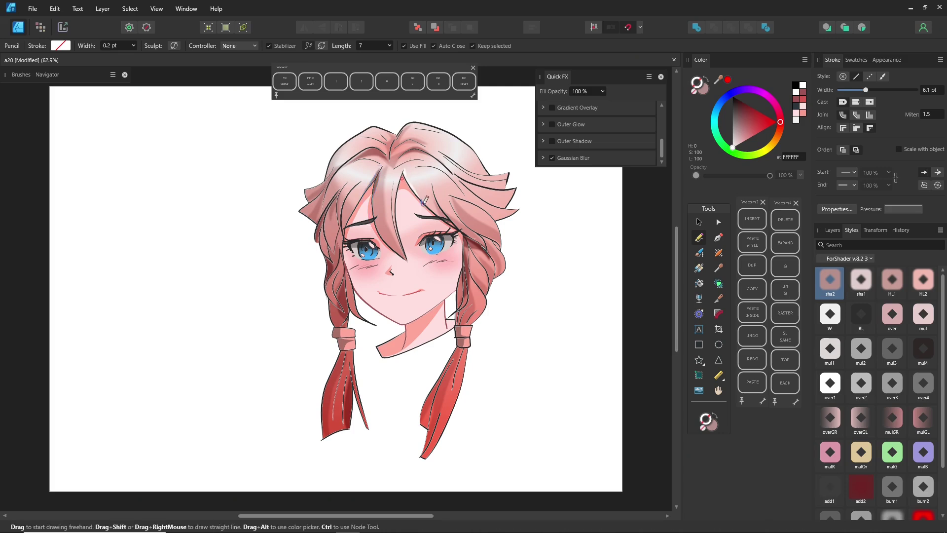
Select the neck shadow shape nested in the face color layer, draw a shadow shape under the chin, and give it the sha2 style
{"action": "key", "text": "v"}
{"action": "left_click", "coordinate": [423, 330]}
{"action": "left_click", "coordinate": [832, 230]}
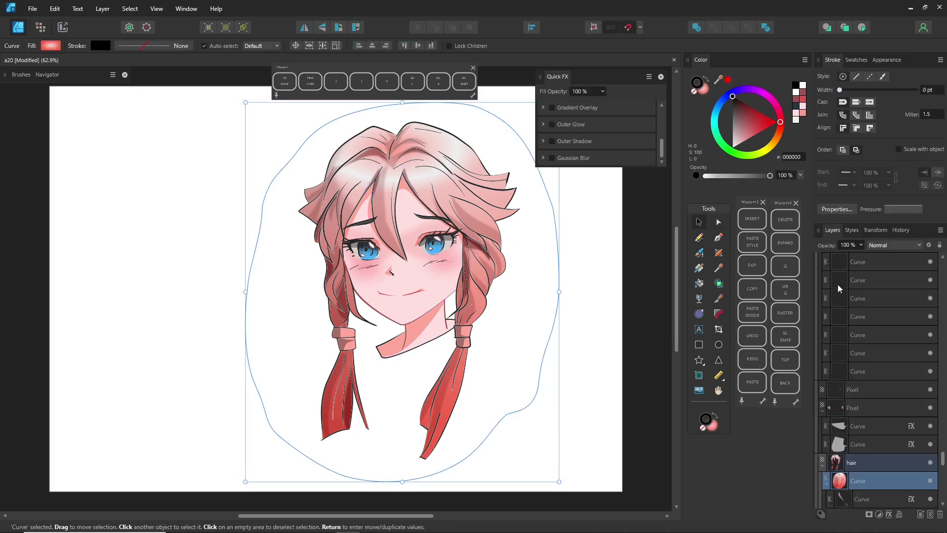
{"action": "scroll", "coordinate": [833, 291], "scroll_direction": "up", "scroll_amount": 5}
{"action": "left_click", "coordinate": [822, 302]}
{"action": "left_click_drag", "start_coordinate": [943, 292], "coordinate": [944, 434]}
{"action": "left_click", "coordinate": [860, 444]}
{"action": "left_click", "coordinate": [822, 447]}
{"action": "left_click", "coordinate": [856, 462]}
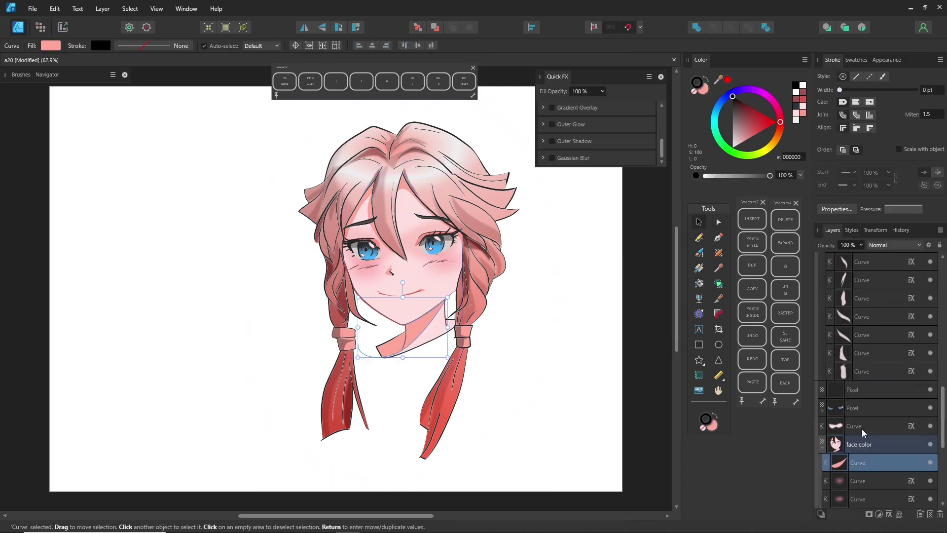
{"action": "left_click", "coordinate": [699, 237]}
{"action": "left_click_drag", "start_coordinate": [456, 268], "coordinate": [389, 334]}
{"action": "left_click", "coordinate": [851, 230]}
{"action": "left_click", "coordinate": [831, 283]}
Draw another shadow shape over the left-hand end of the neck and give it the sha1 style
{"action": "left_click_drag", "start_coordinate": [401, 344], "coordinate": [395, 366]}
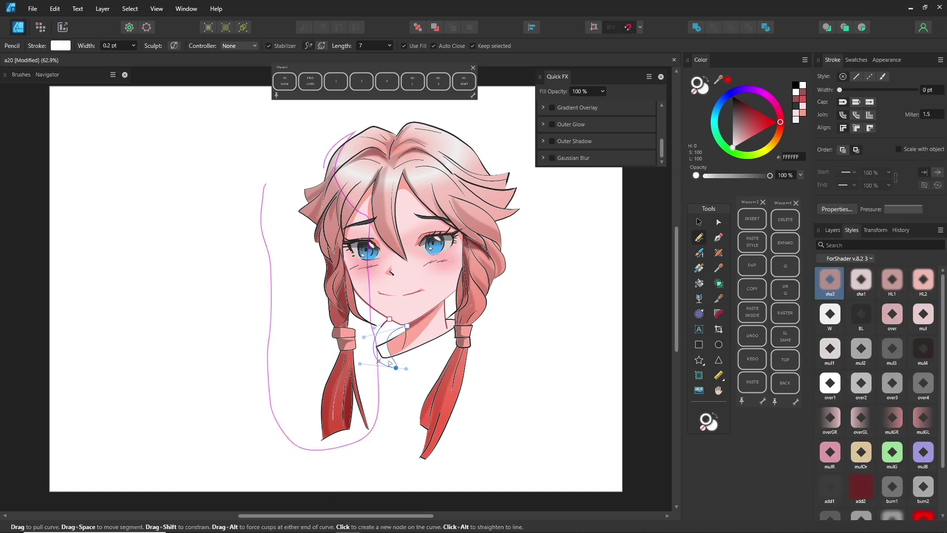
{"action": "left_click", "coordinate": [861, 282]}
{"action": "left_click", "coordinate": [594, 341], "text": "ctrl"}
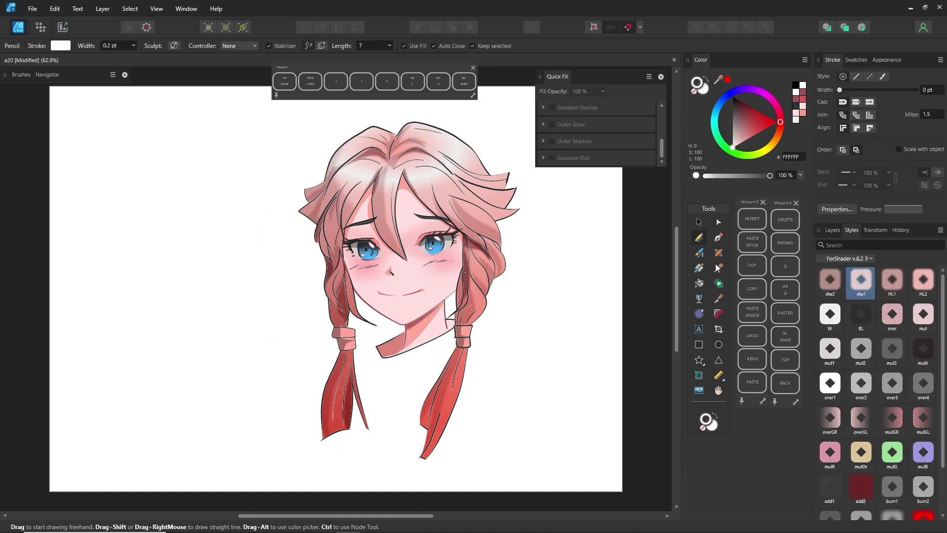
Select the large gradient hair shape and add a pixel layer inside it in the Pixel Persona
{"action": "left_click", "coordinate": [833, 230]}
{"action": "scroll", "coordinate": [848, 437], "scroll_direction": "down", "scroll_amount": 5}
{"action": "left_click", "coordinate": [483, 221], "text": "ctrl"}
{"action": "left_click", "coordinate": [41, 27]}
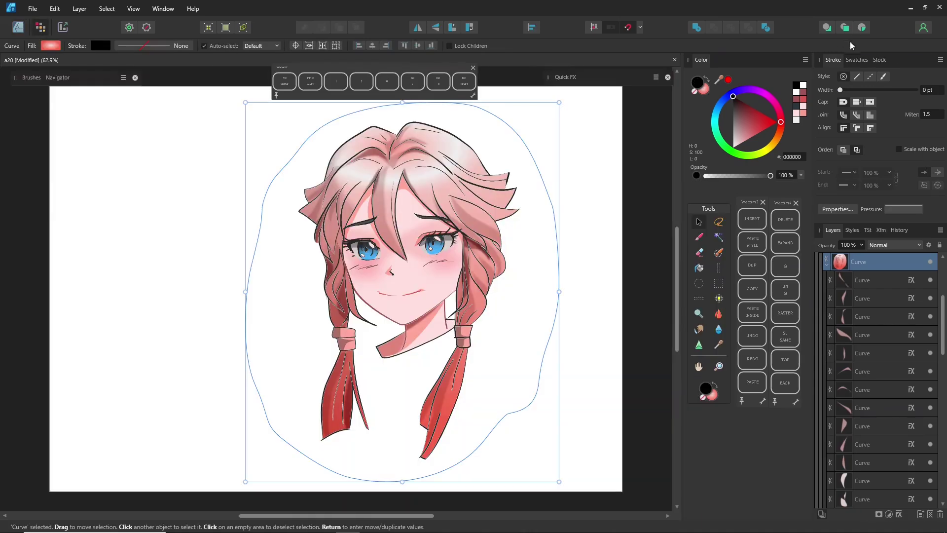
{"action": "left_click", "coordinate": [930, 514]}
Choose the Indianink brush and paint white highlight strokes across the hair on both sides of the parting
{"action": "left_click", "coordinate": [699, 238]}
{"action": "left_click", "coordinate": [33, 78]}
{"action": "left_click_drag", "start_coordinate": [135, 118], "coordinate": [135, 130]}
{"action": "left_click", "coordinate": [72, 135]}
{"action": "left_click_drag", "start_coordinate": [411, 170], "coordinate": [427, 181]}
{"action": "mouse_move", "coordinate": [434, 162]}
{"action": "left_mouse_down"}
{"action": "mouse_move", "coordinate": [448, 178]}
{"action": "mouse_move", "coordinate": [469, 160]}
{"action": "left_mouse_up"}
{"action": "mouse_move", "coordinate": [392, 171]}
{"action": "left_mouse_down"}
{"action": "mouse_move", "coordinate": [385, 196]}
{"action": "mouse_move", "coordinate": [360, 181]}
{"action": "left_mouse_up"}
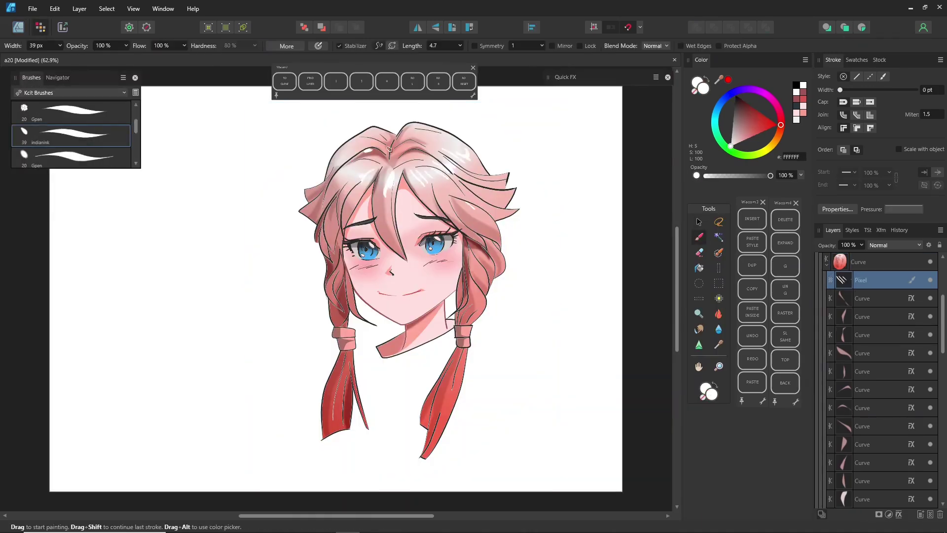
Paint smaller white highlights beside the crown parting, along the right-hand braid, and on the left-hand strand
{"action": "left_click_drag", "start_coordinate": [374, 139], "coordinate": [382, 148]}
{"action": "mouse_move", "coordinate": [477, 206]}
{"action": "left_mouse_down"}
{"action": "mouse_move", "coordinate": [504, 282]}
{"action": "mouse_move", "coordinate": [502, 262]}
{"action": "left_mouse_up"}
{"action": "left_click_drag", "start_coordinate": [494, 254], "coordinate": [498, 262]}
{"action": "left_click_drag", "start_coordinate": [331, 275], "coordinate": [326, 284]}
Collapse the hair shape's contents and add a pixel layer inside the pixel layer that holds the eye color
{"action": "mouse_move", "coordinate": [942, 323]}
{"action": "left_mouse_down"}
{"action": "mouse_move", "coordinate": [942, 289]}
{"action": "mouse_move", "coordinate": [943, 329]}
{"action": "left_mouse_up"}
{"action": "left_click", "coordinate": [826, 356]}
{"action": "left_click", "coordinate": [852, 389]}
{"action": "left_click", "coordinate": [752, 218]}
{"action": "left_click", "coordinate": [930, 513]}
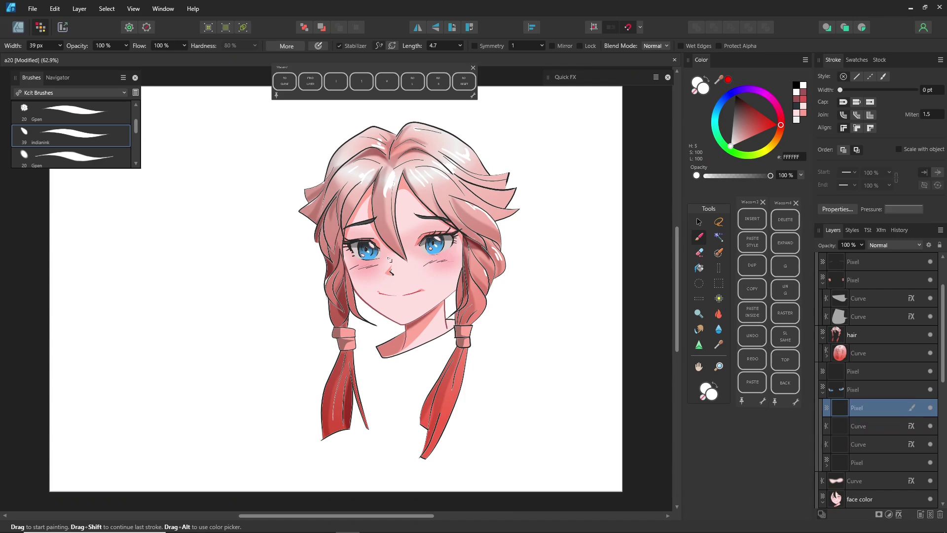